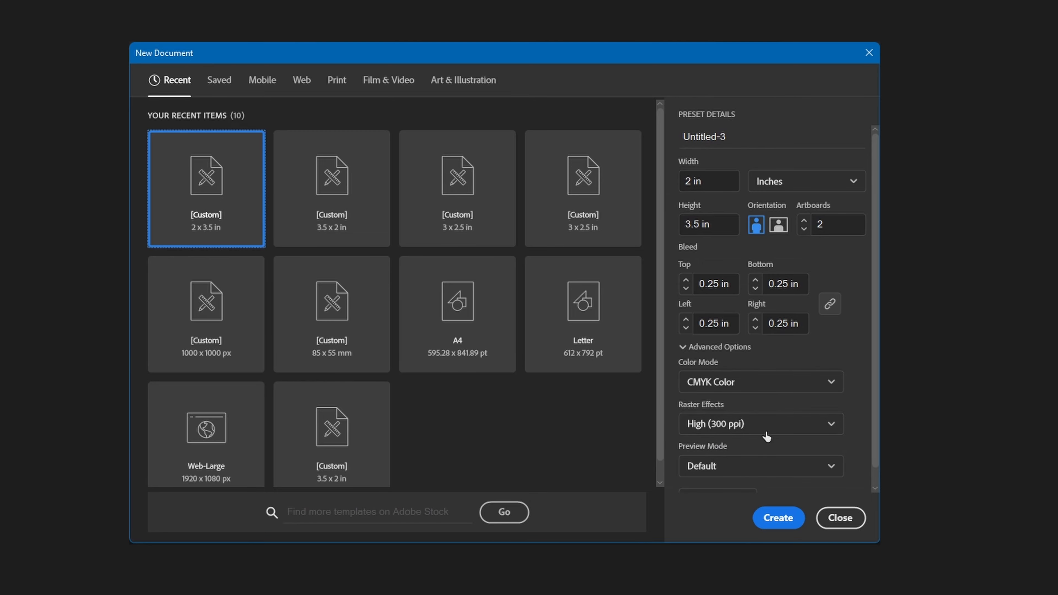
- Create a 2 x 3.5 in CMYK document with two artboards and 0.25 in bleeds, and paste the four colour swatches beside the first artboard
left_click(778, 518)
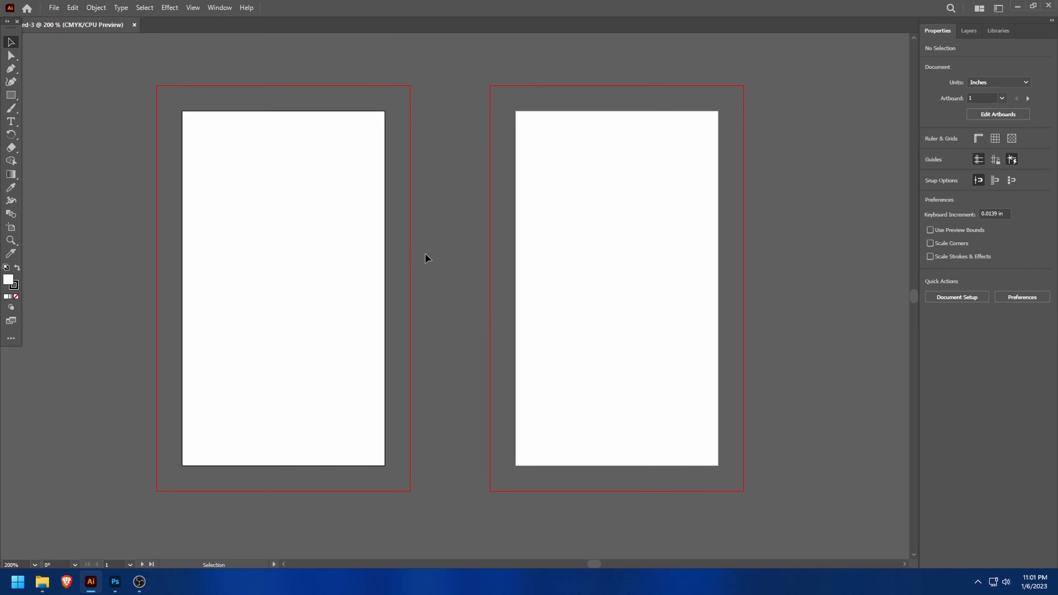
key("ctrl+v")
left_click_drag(449, 240, 101, 131)
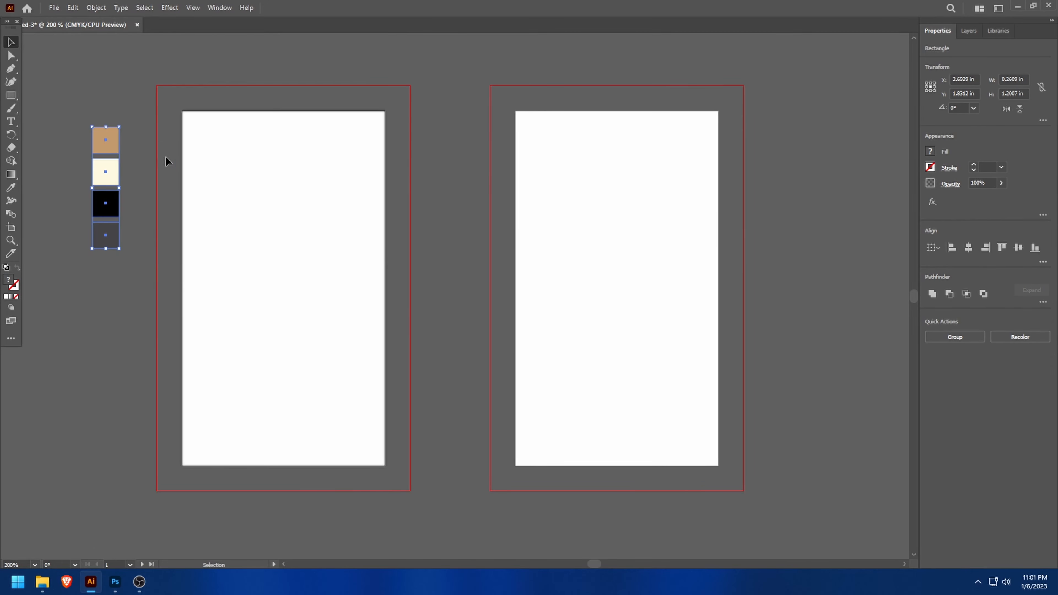
left_click(439, 198)
scroll(258, 251, "down", 1)
scroll(200, 237, "up", 1)
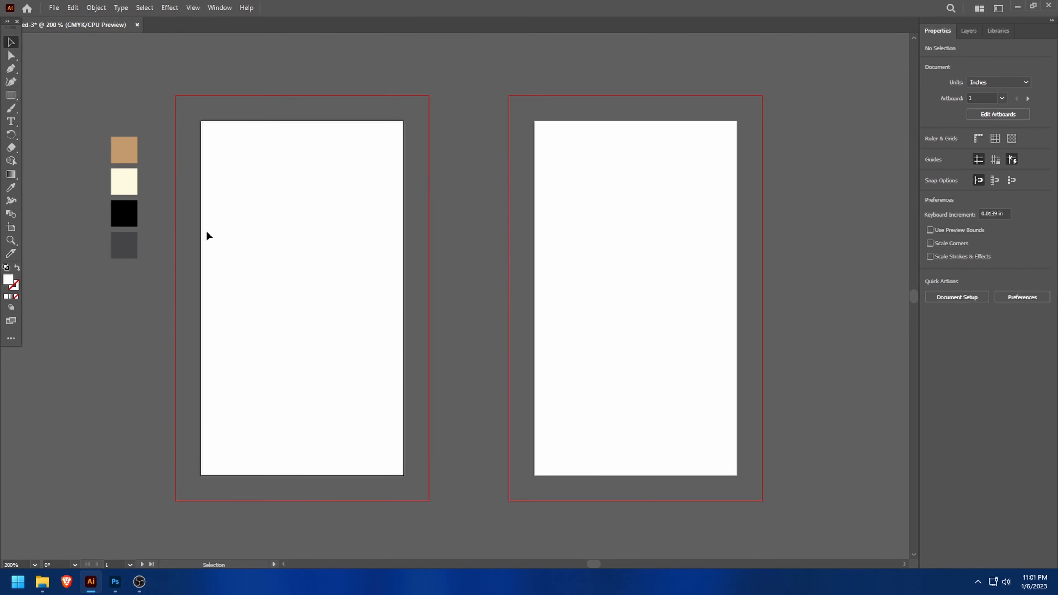
scroll(225, 237, "down", 1)
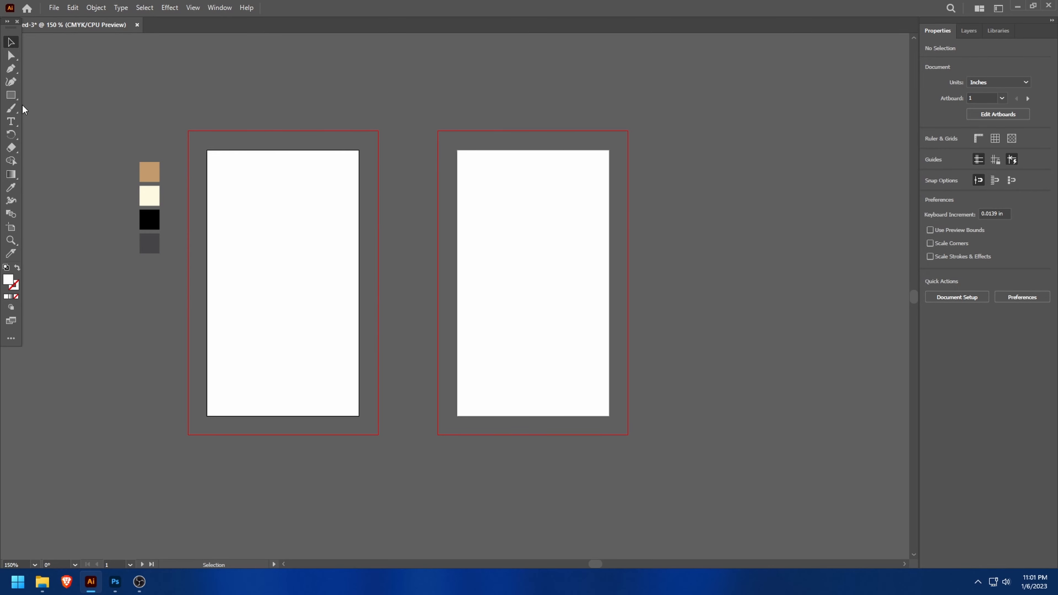
- Draw a 2.5 x 4 in rectangle covering the first artboard out to its bleed edges
left_click(16, 99)
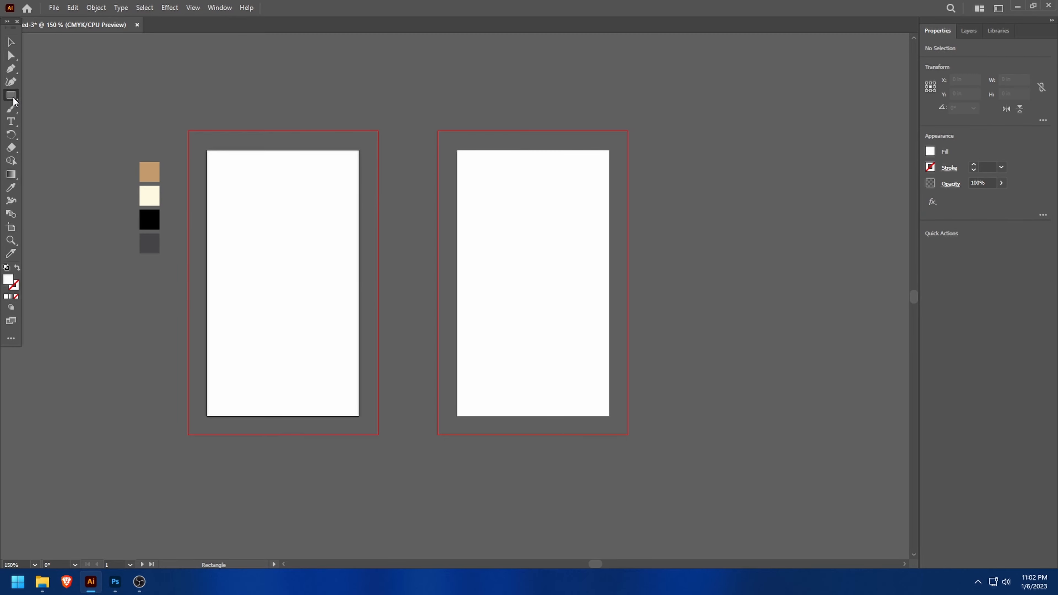
right_click(14, 102)
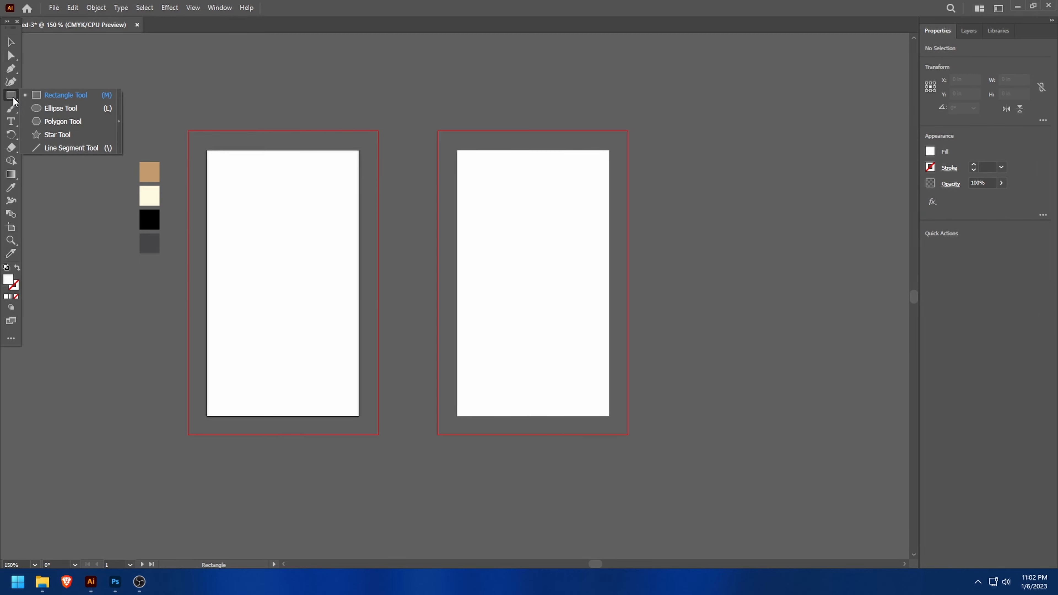
left_click(38, 98)
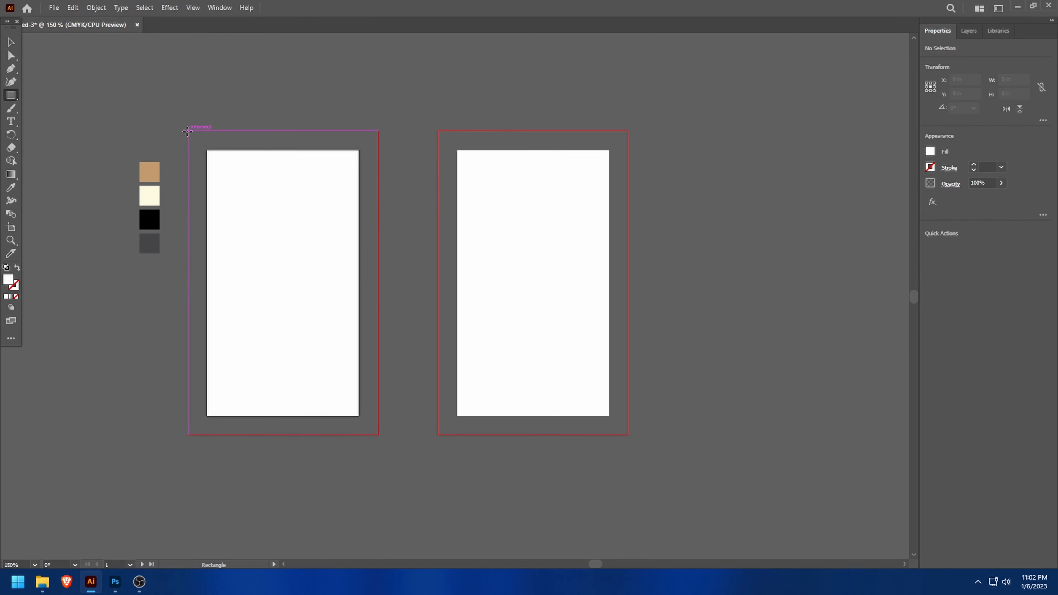
left_click_drag(188, 130, 377, 435)
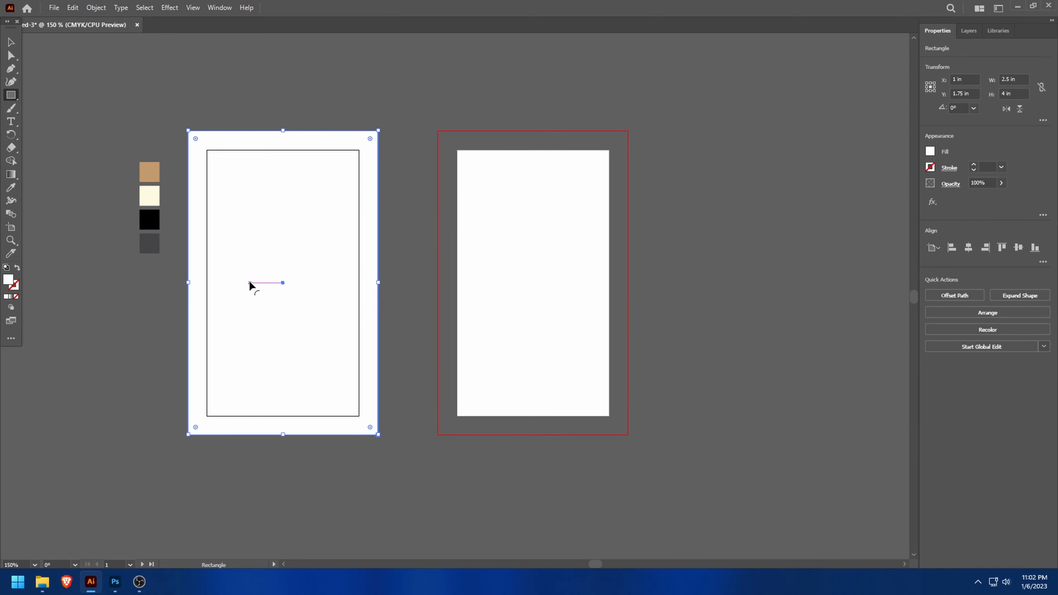
- Fill the first artboard's background rectangle with the tan swatch colour using the Eyedropper, and deselect it
key("i")
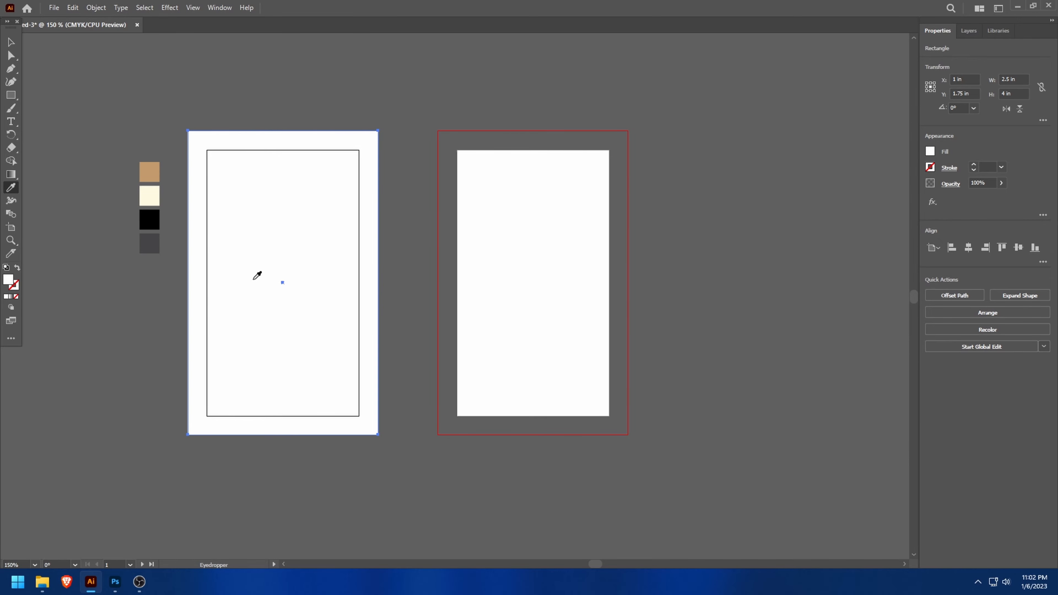
left_click(161, 170)
scroll(151, 175, "up", 1)
scroll(150, 175, "down", 2)
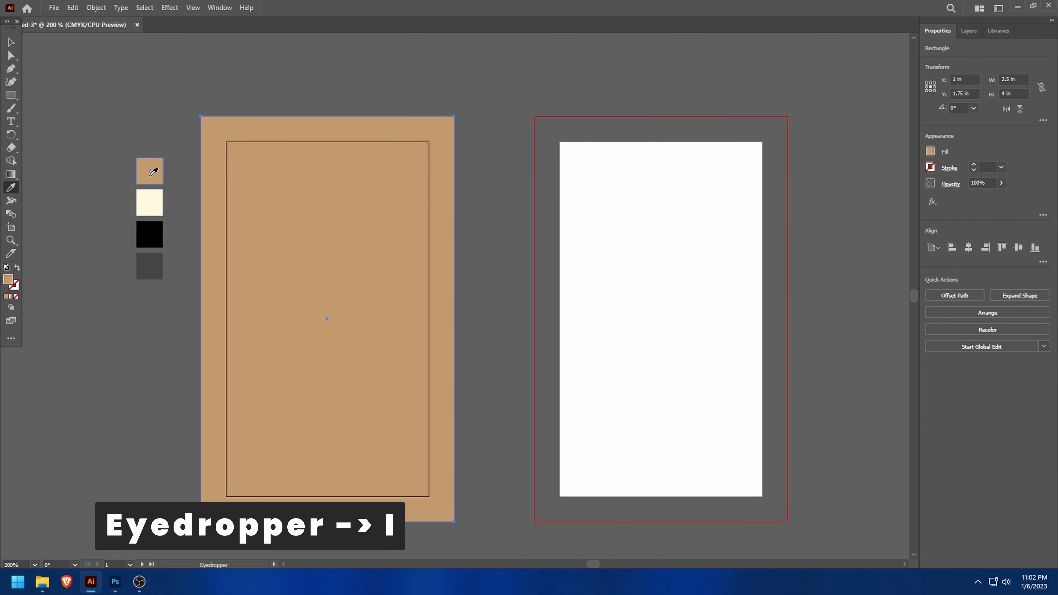
left_click(930, 152)
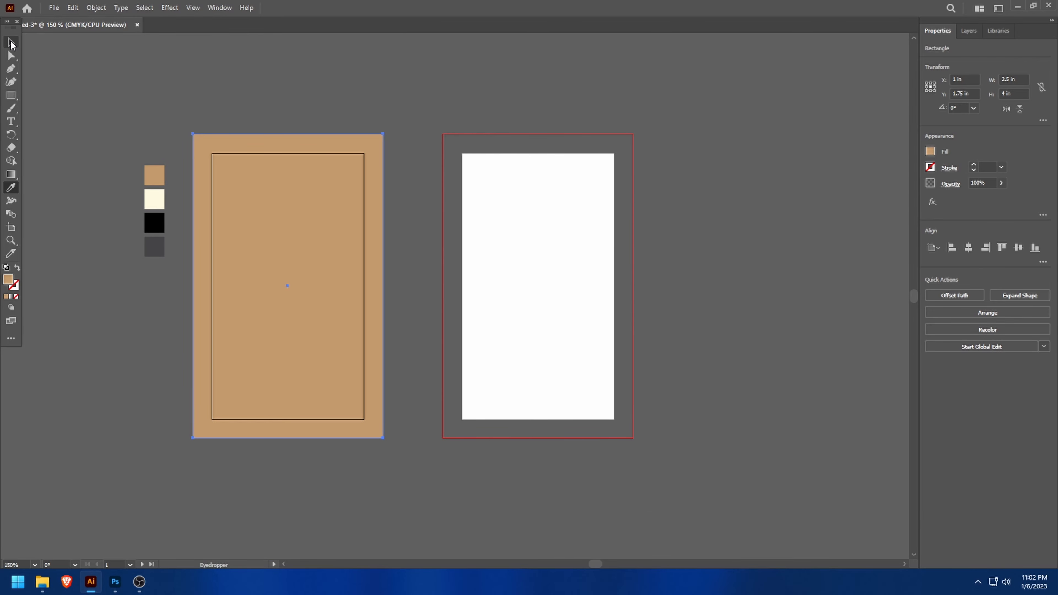
left_click(12, 42)
left_click(145, 60)
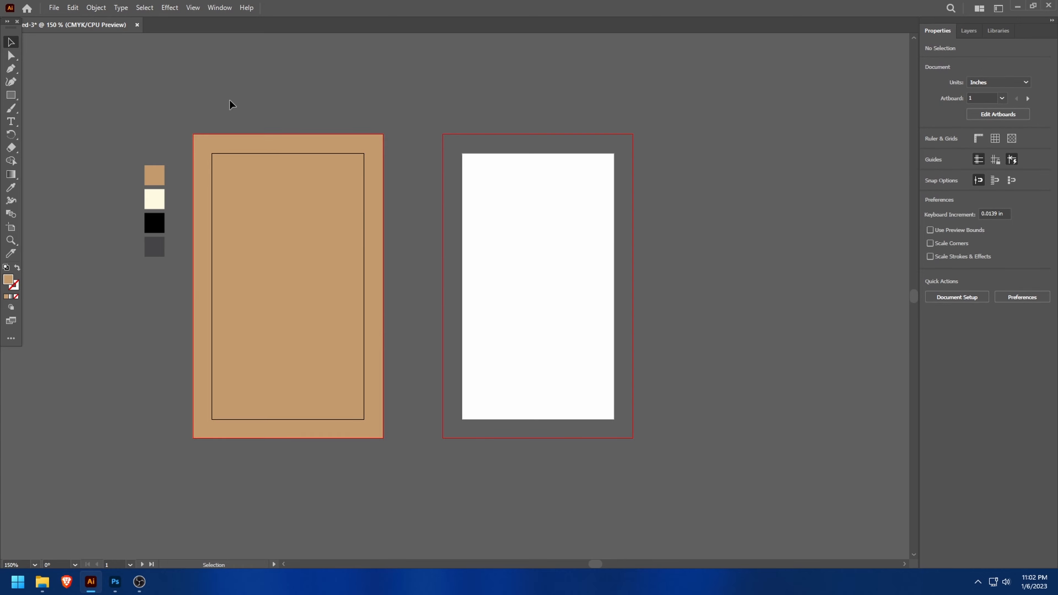
- Copy the tan background rectangle and align the duplicate with the second artboard's bleed edges
left_click(290, 177)
key("ctrl+c")
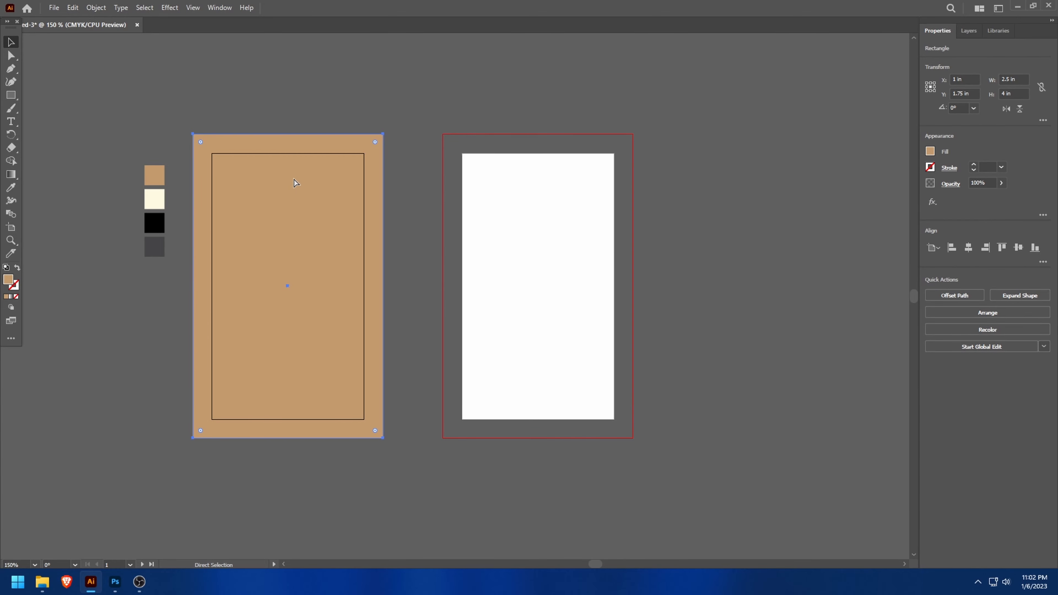
key("ctrl+v")
left_click_drag(454, 227, 540, 218)
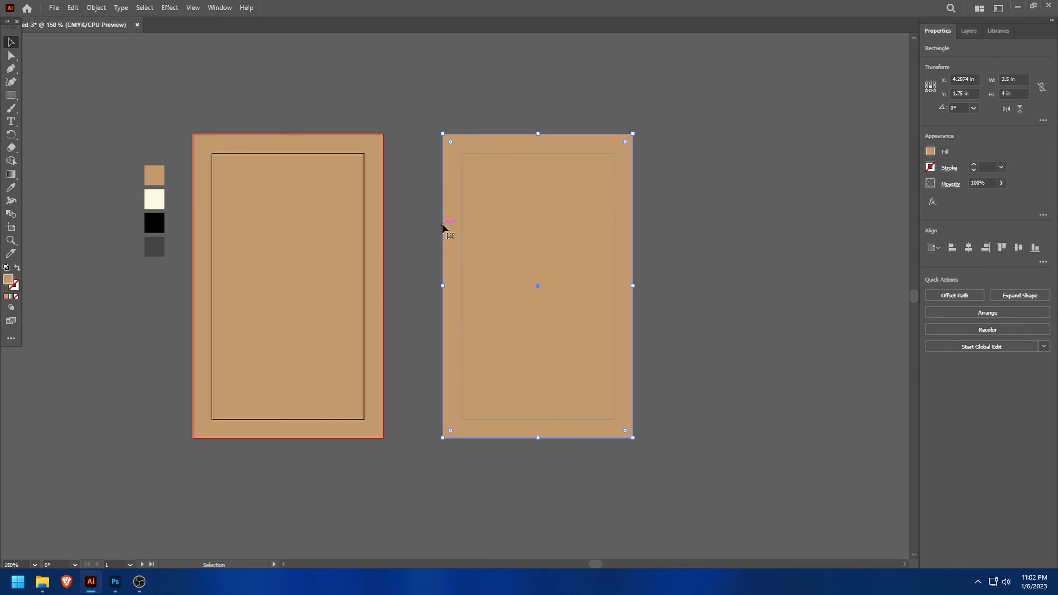
- Recolour the second artboard's background rectangle with the cream swatch using the Eyedropper, and deselect it
key("i")
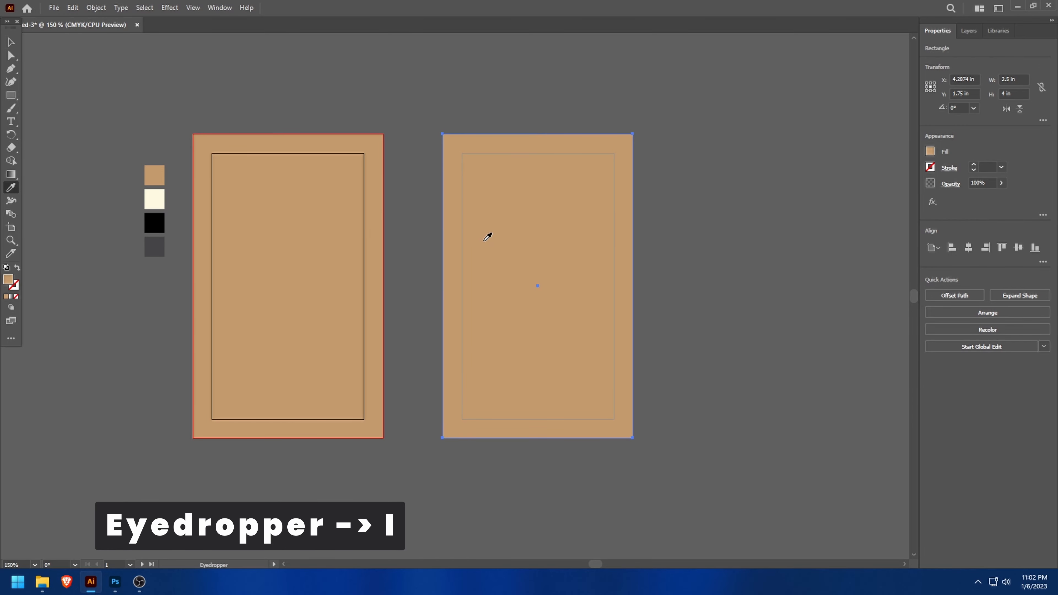
left_click(160, 199)
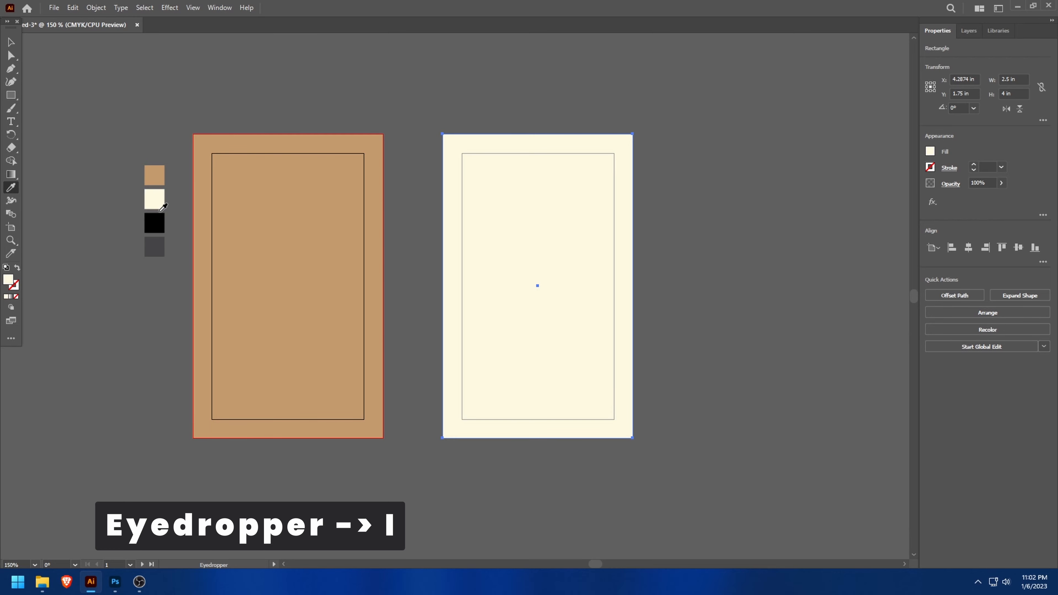
left_click(12, 43)
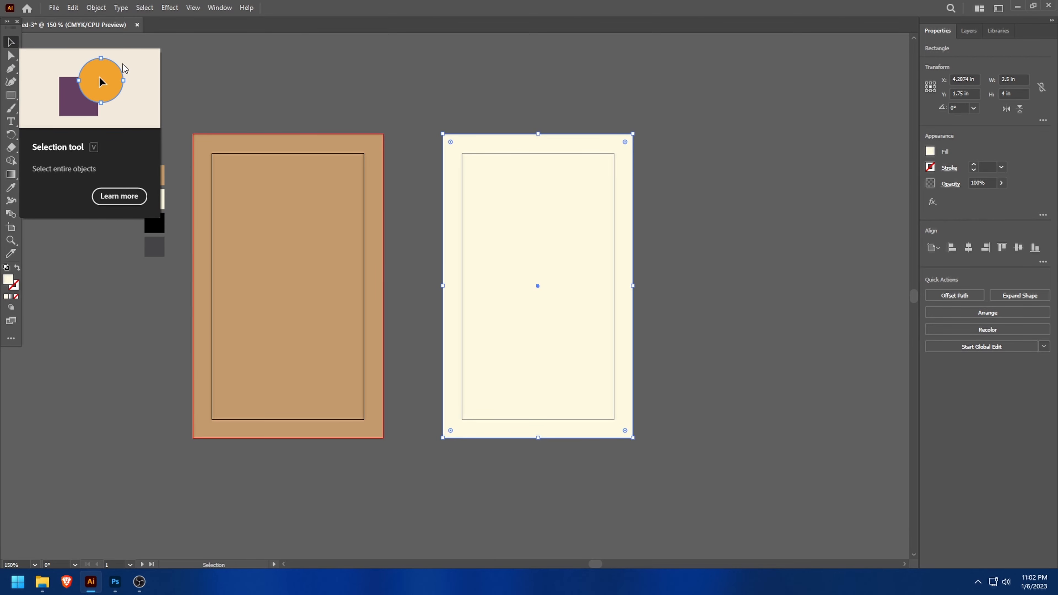
left_click(232, 82)
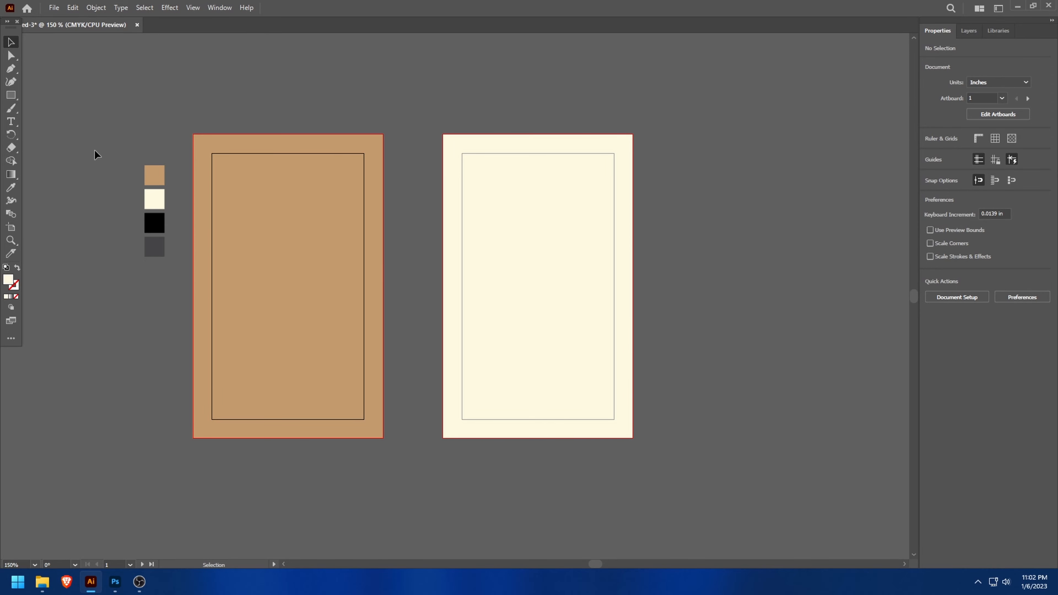
- Lock the tan and cream background rectangles on both artboards and check that they can no longer be selected
left_click_drag(337, 120, 538, 244)
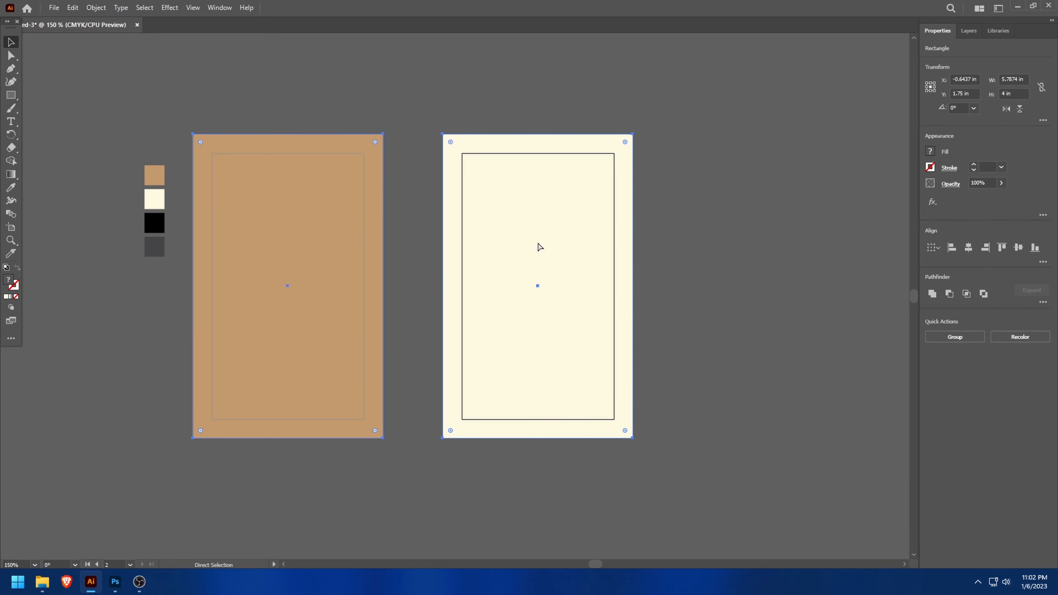
key("ctrl+2")
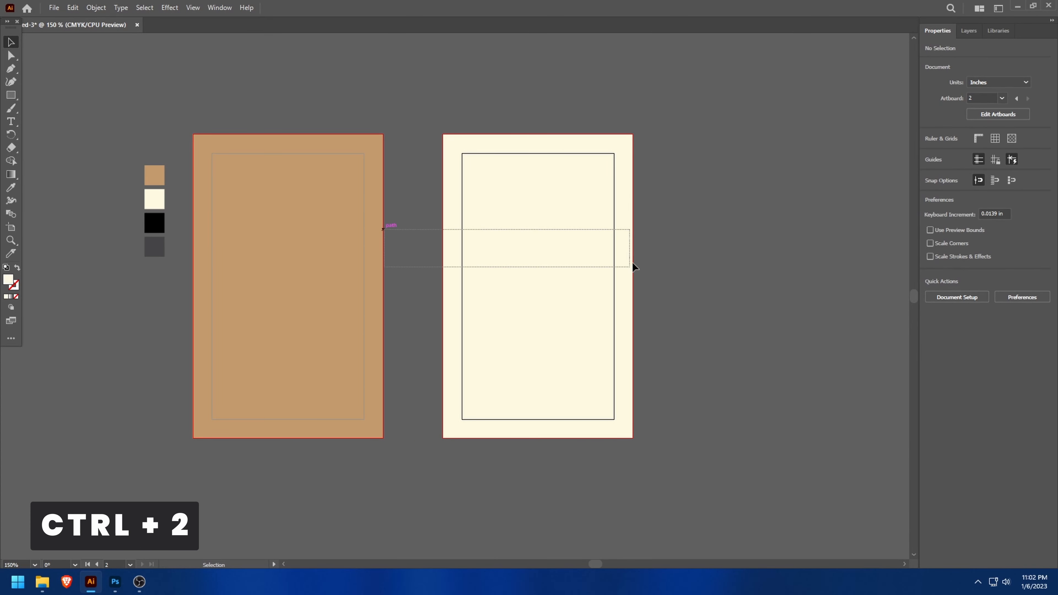
left_click(317, 218)
left_click_drag(393, 241, 431, 251)
left_click_drag(430, 264, 461, 253)
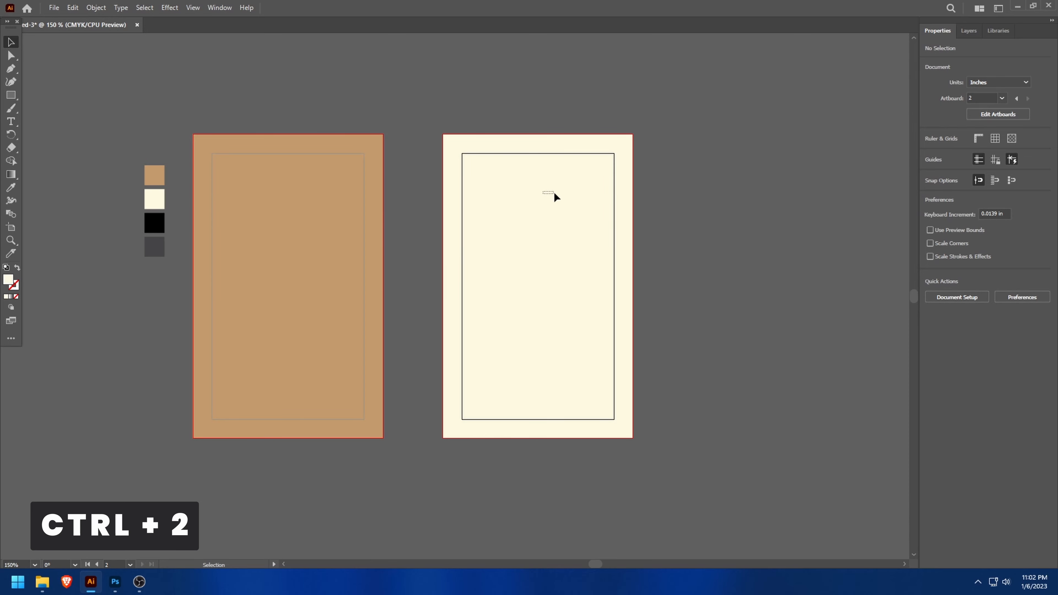
left_click_drag(554, 193, 554, 194)
left_click_drag(293, 225, 332, 250)
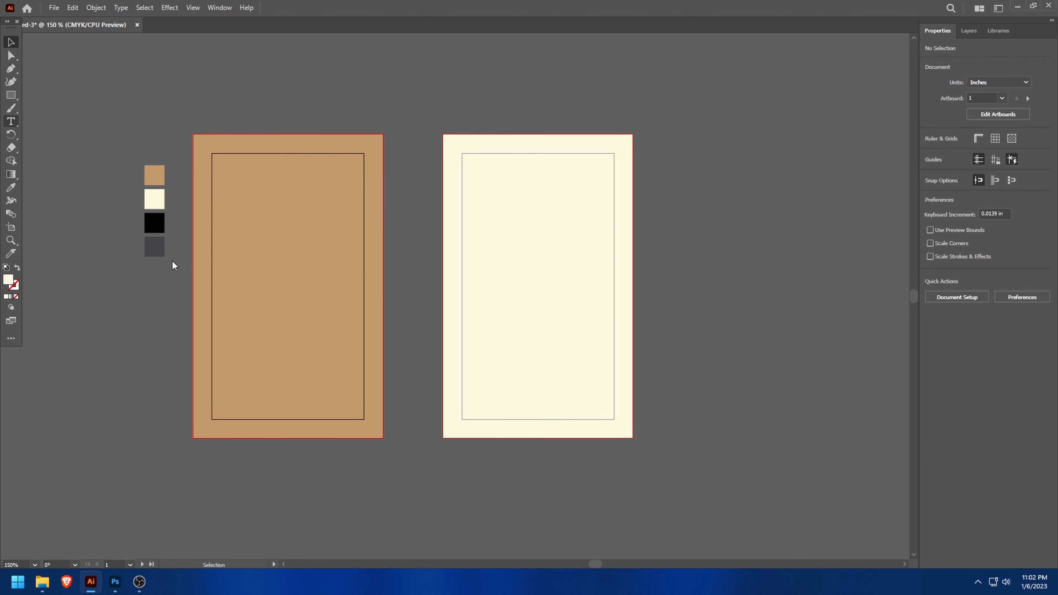
- Add the text "VERTI" in the lower half of the tan artboard
key("t")
left_click(224, 315)
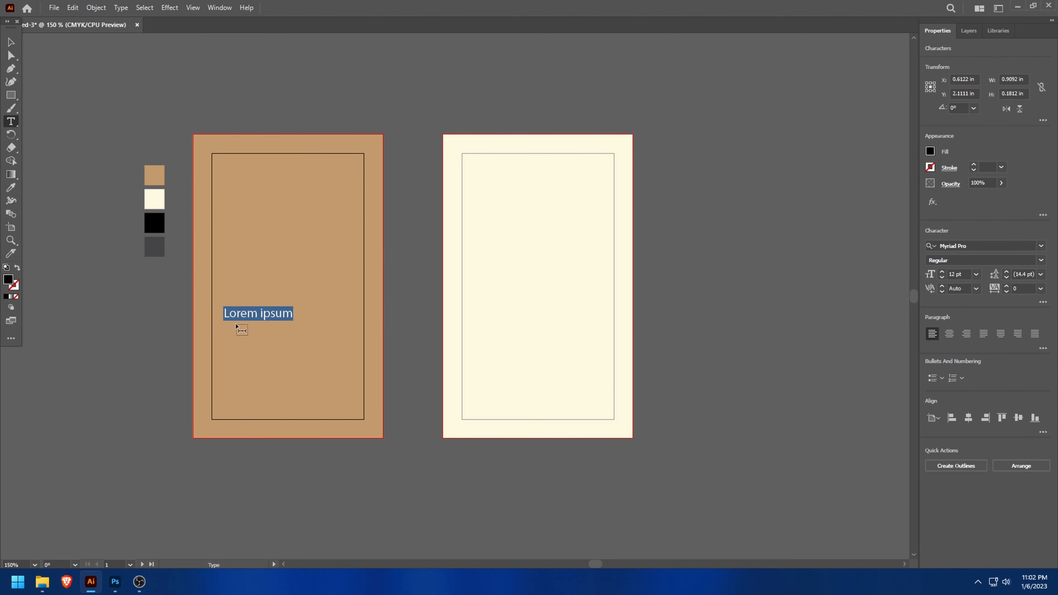
type("VETO")
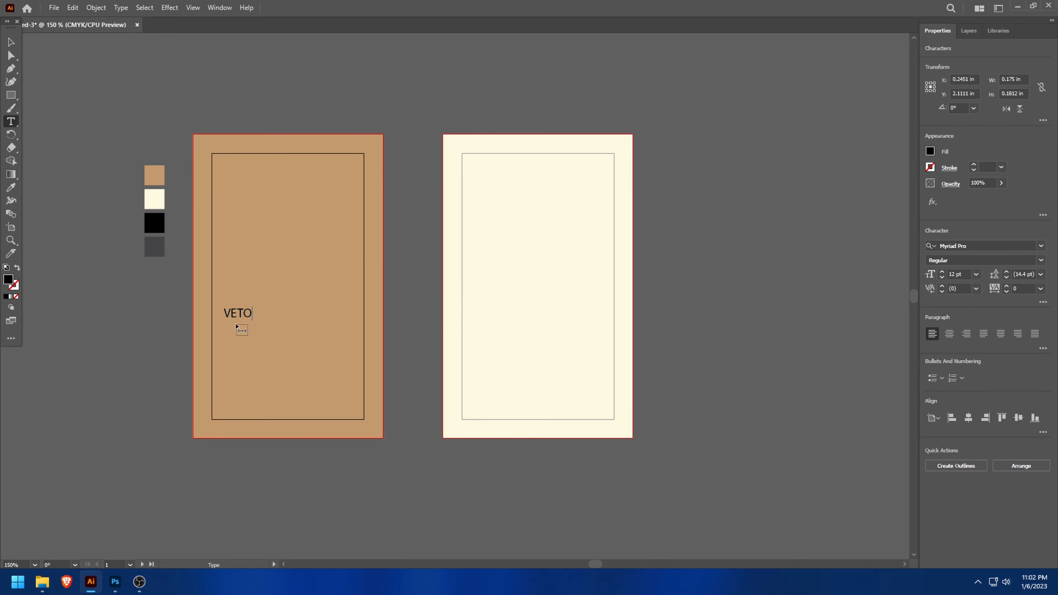
key("BackSpace")
key("BackSpace")
type("RTI")
- Set the font of the "VERTI" text to Poppins ExtraBold
left_click(978, 246)
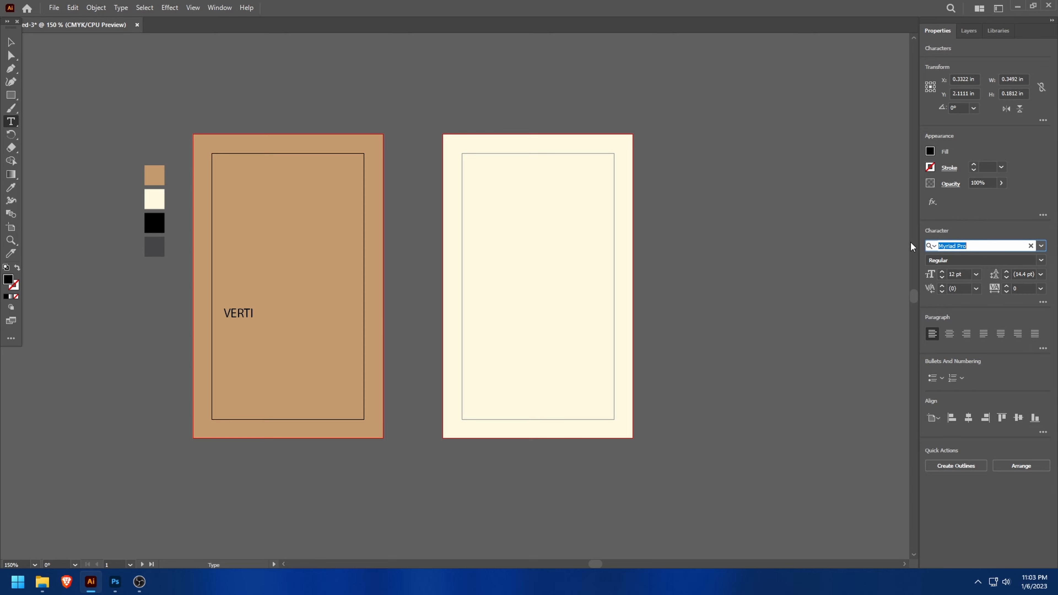
left_click_drag(222, 312, 253, 313)
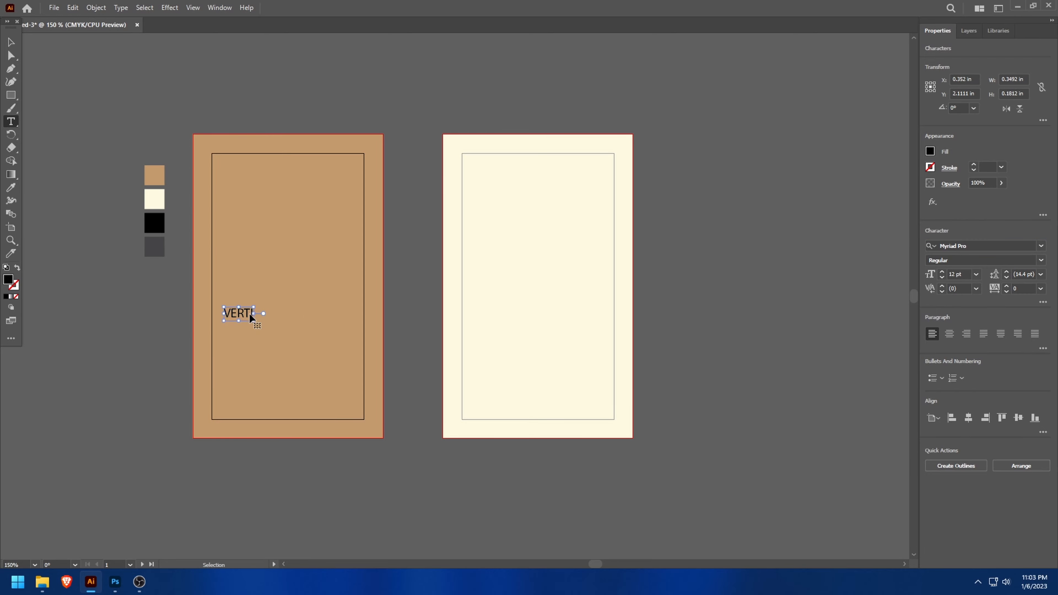
left_click(979, 245)
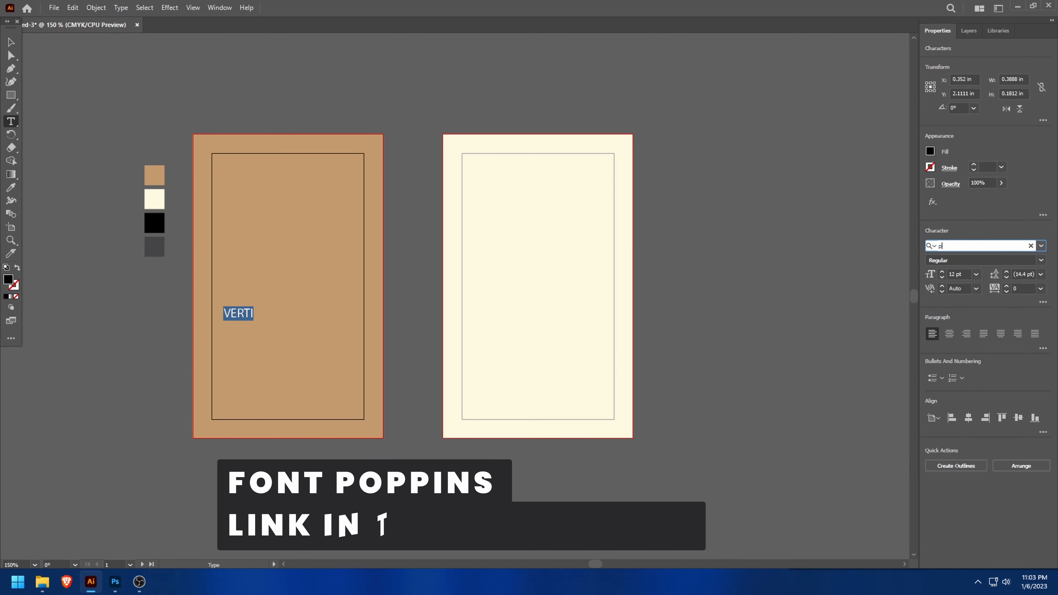
type("po")
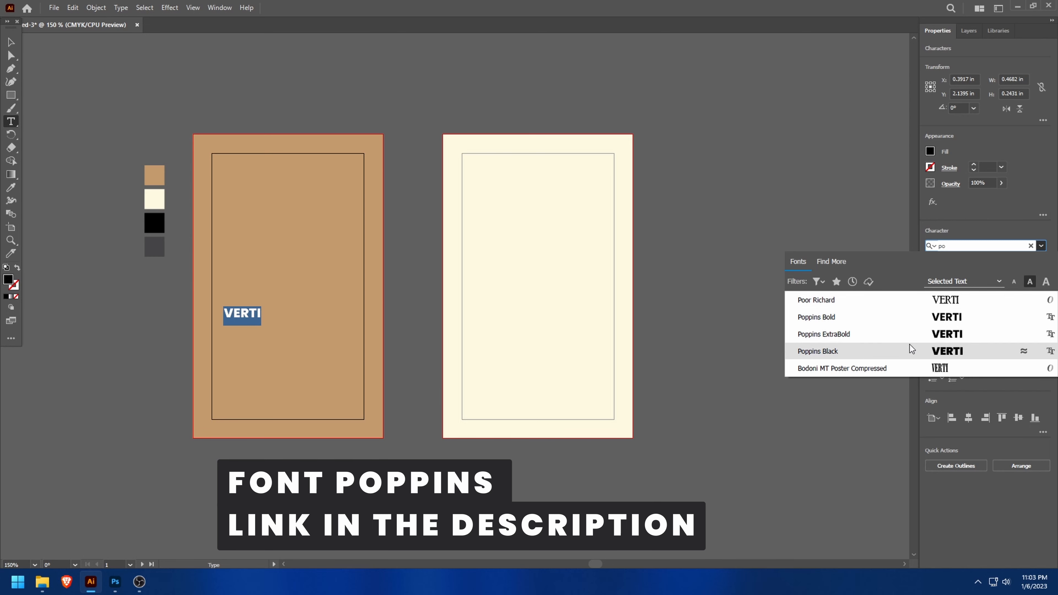
left_click(907, 332)
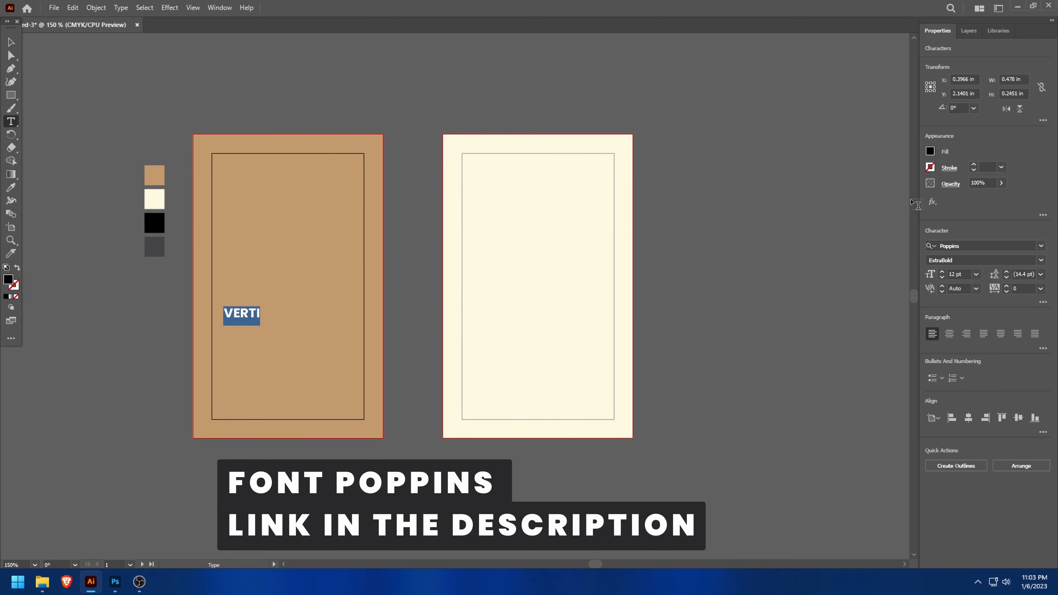
- Enlarge the "VERTI" text to 42 pt
left_click(942, 272)
left_click(942, 271)
left_click(941, 271)
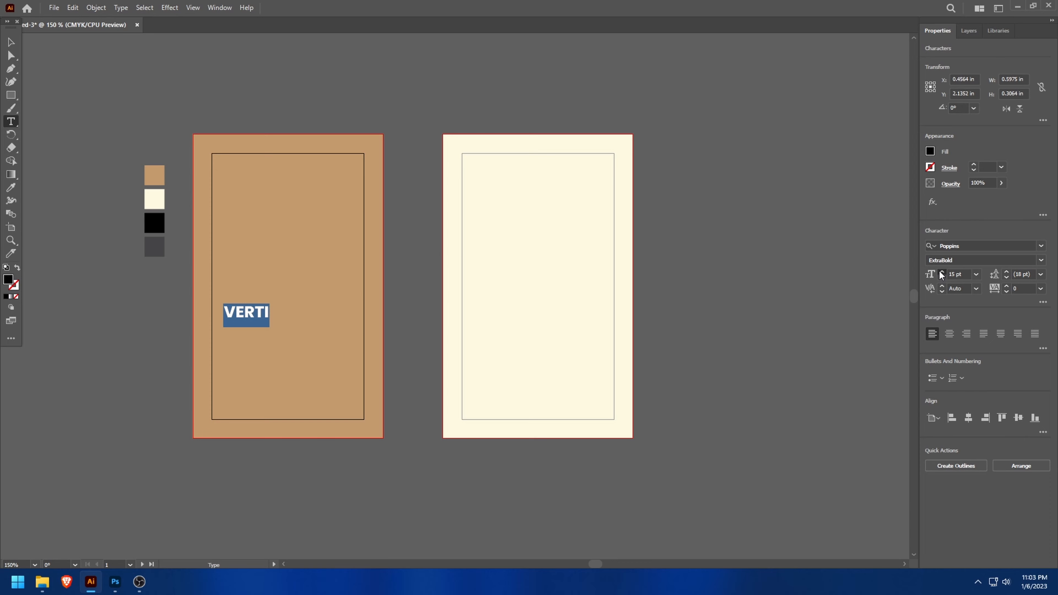
left_click(941, 272)
left_click(941, 271)
left_click(941, 271)
left_click(941, 272)
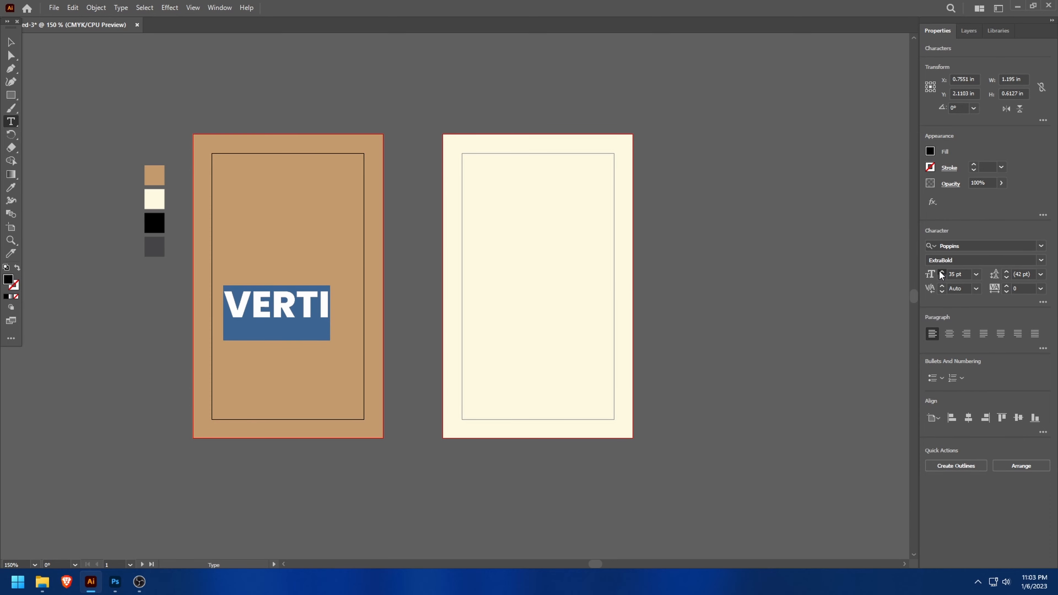
left_click(941, 272)
left_click(941, 272)
left_click(942, 272)
left_click(941, 271)
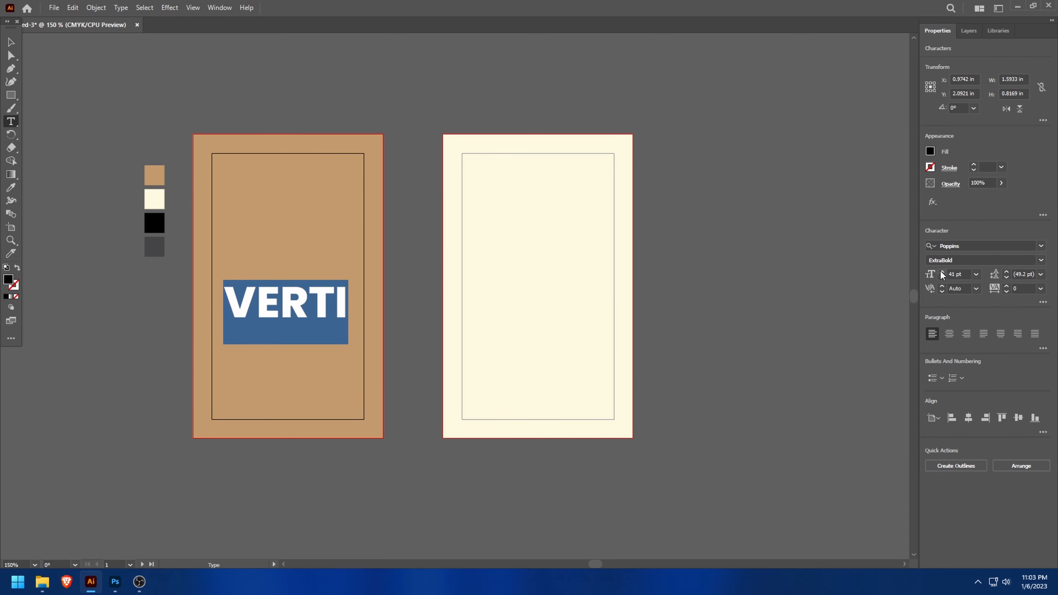
left_click(11, 41)
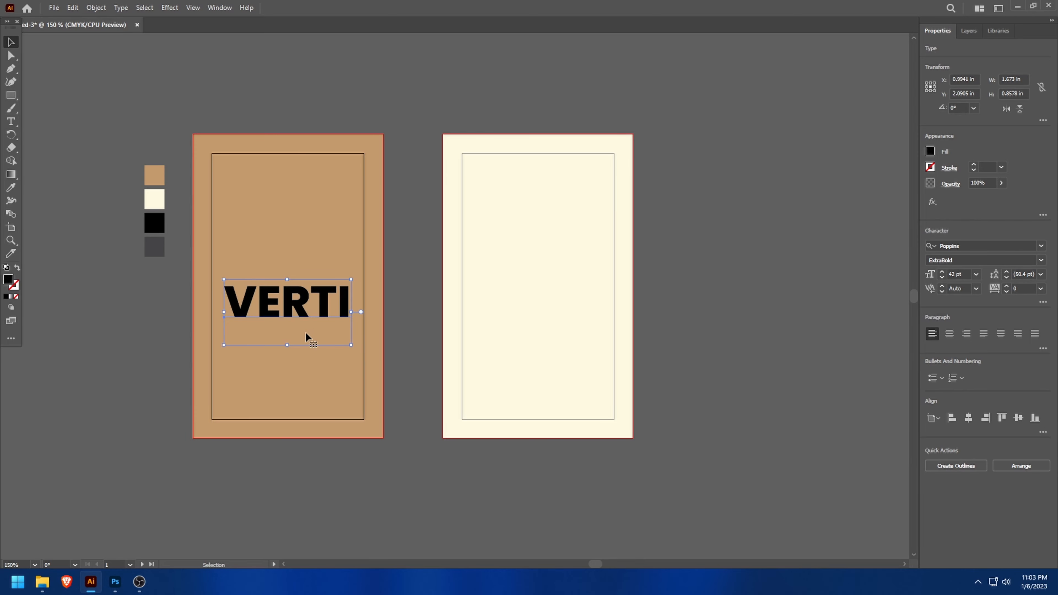
- Move "VERTI" lower on the tan artboard, duplicate it directly beneath, and change the copy's text to "CAL"
left_click_drag(290, 312, 295, 387)
key("t")
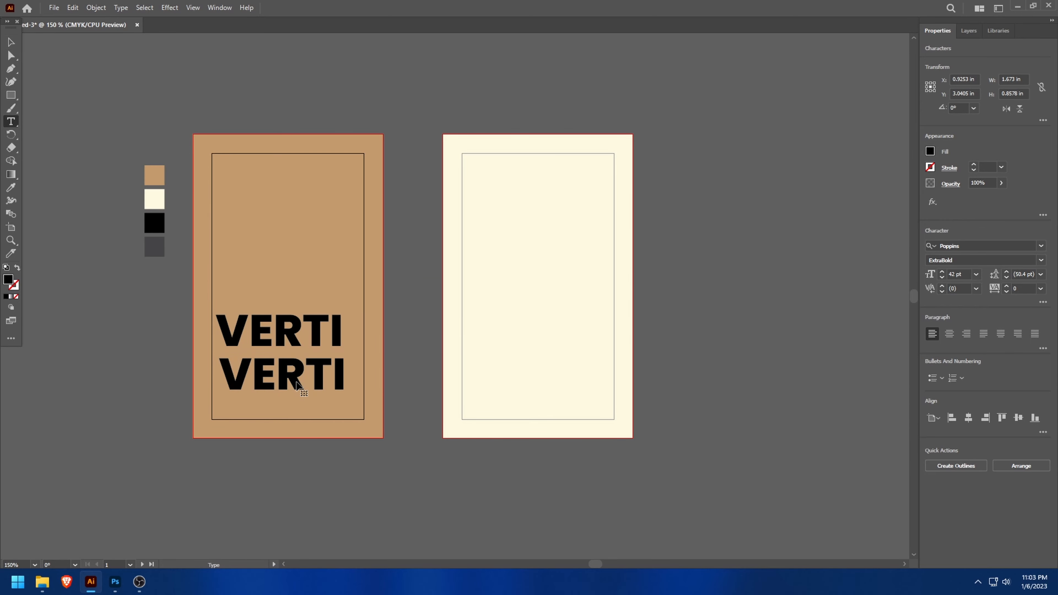
left_click(308, 378)
key("ctrl+a")
type("CAL")
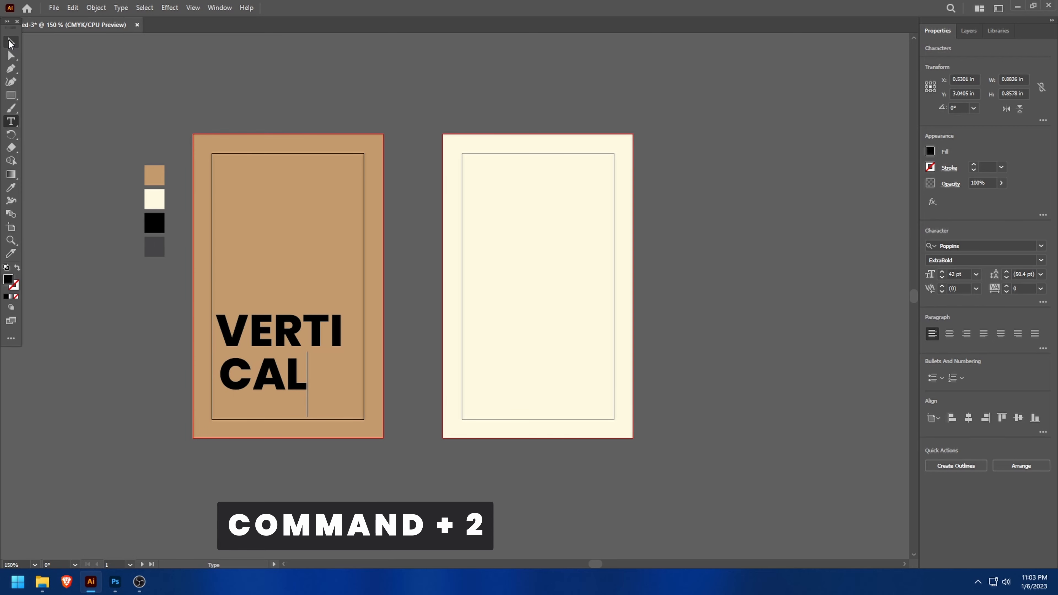
- Recolour the "VERTI" and "CAL" text with the cream colour sampled from the palette swatch
key("ctrl+2")
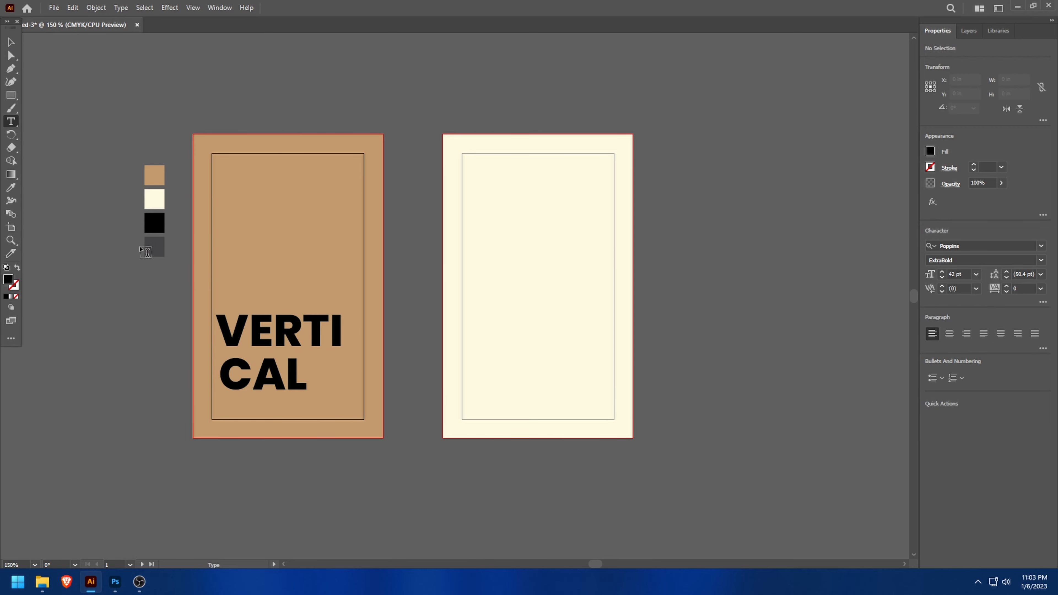
left_click(11, 41)
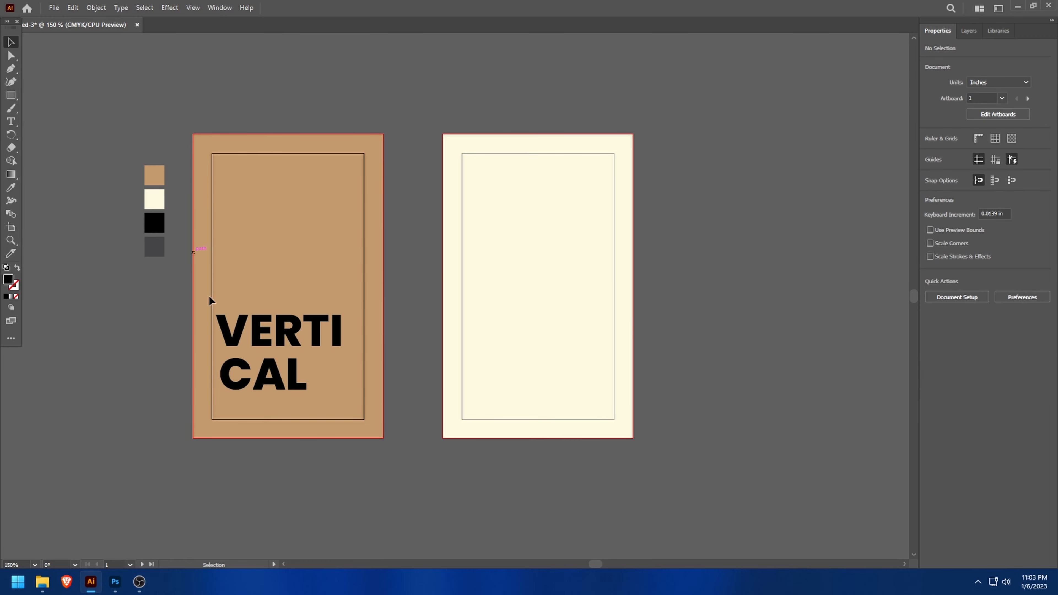
left_click(227, 373)
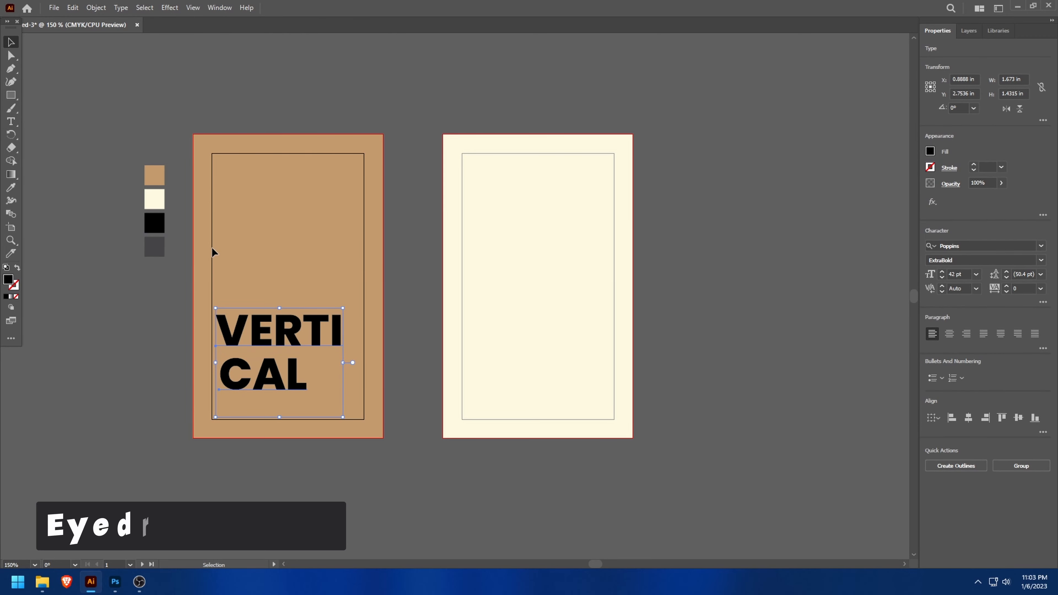
key("i")
left_click(154, 199)
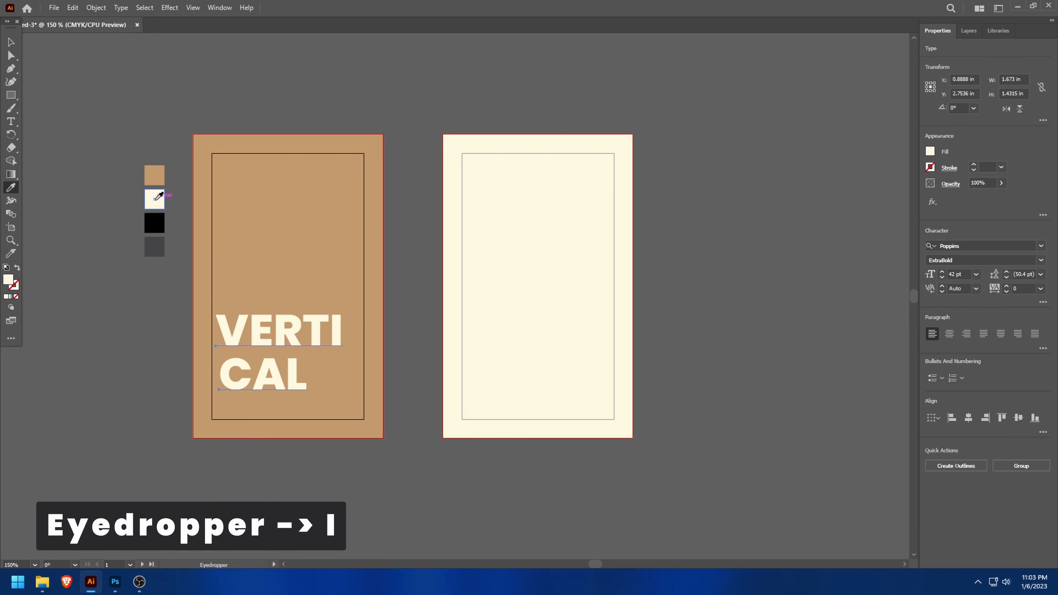
left_click(11, 42)
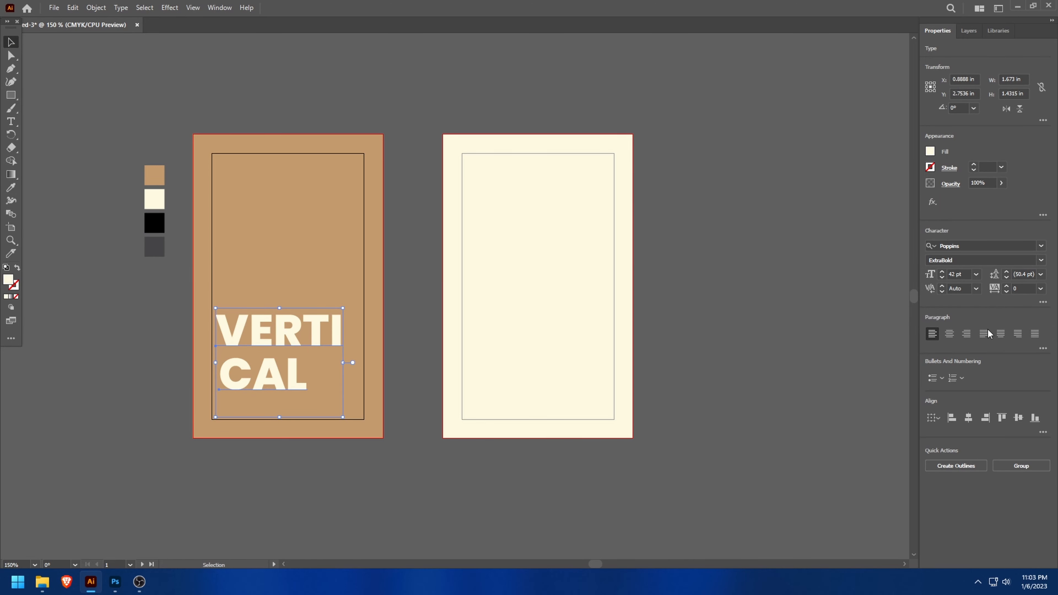
- Left-align "VERTI" and "CAL" with each other and move both lower inside the tan artboard's frame
left_click(952, 419)
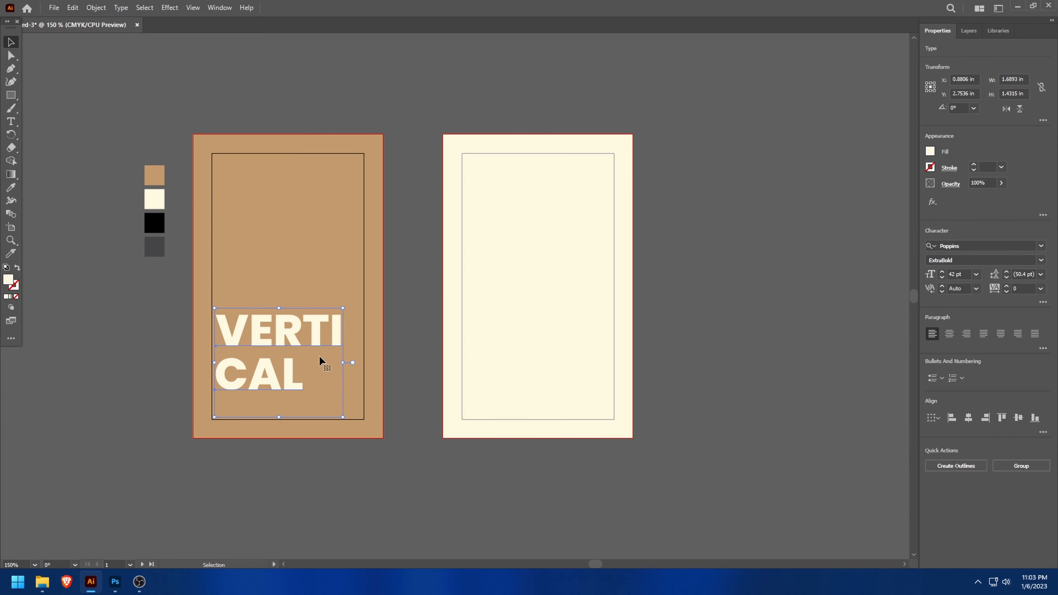
left_click(118, 266)
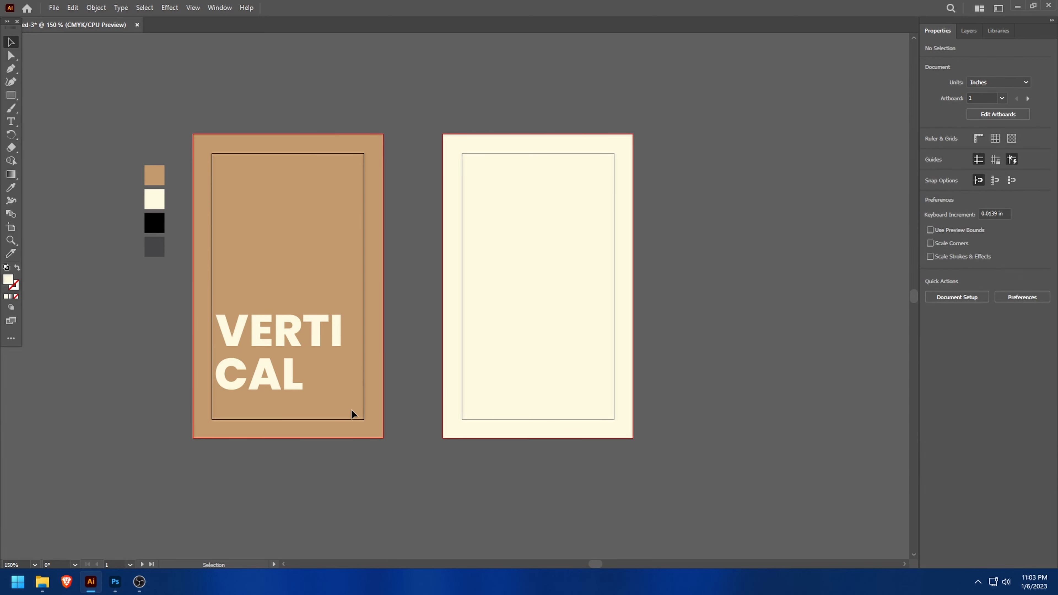
left_click_drag(356, 409, 224, 342)
left_click(169, 416)
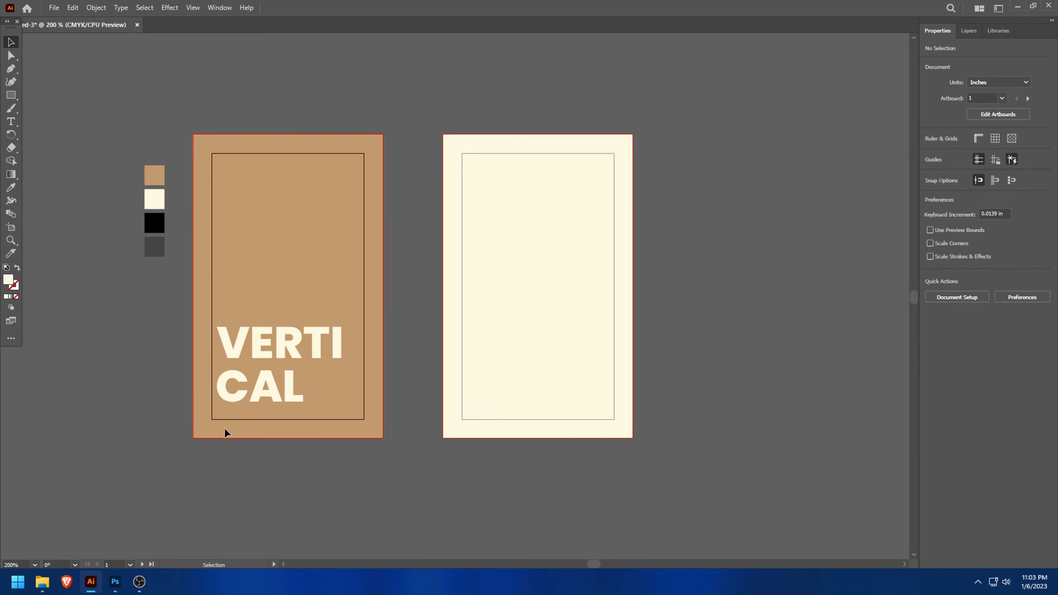
- Nudge "CAL" slightly to refine its position beneath "VERTI"
scroll(264, 374, "up", 2)
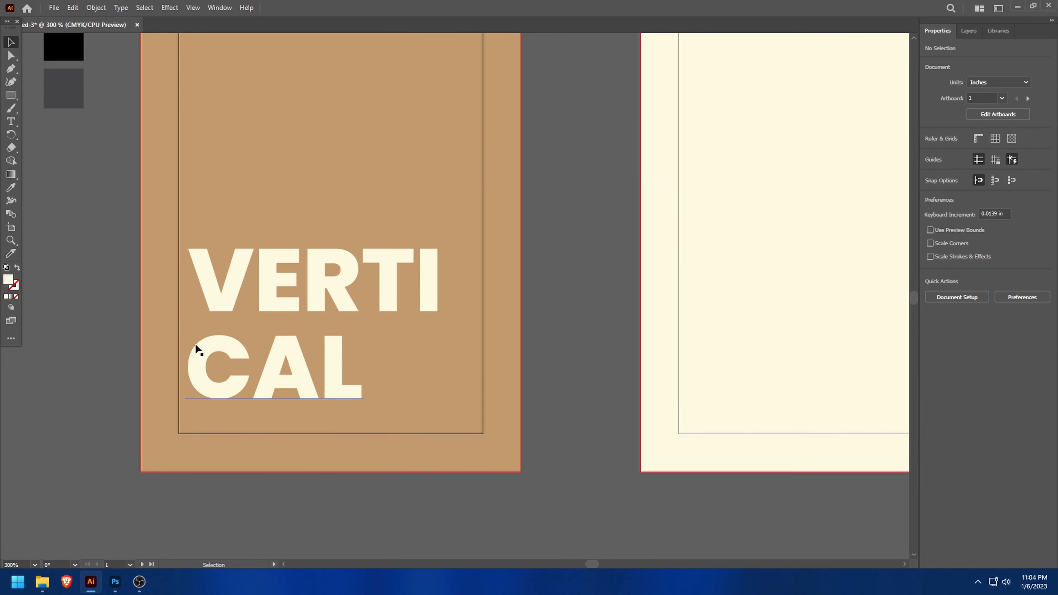
left_click_drag(205, 378, 205, 375)
scroll(290, 385, "down", 2)
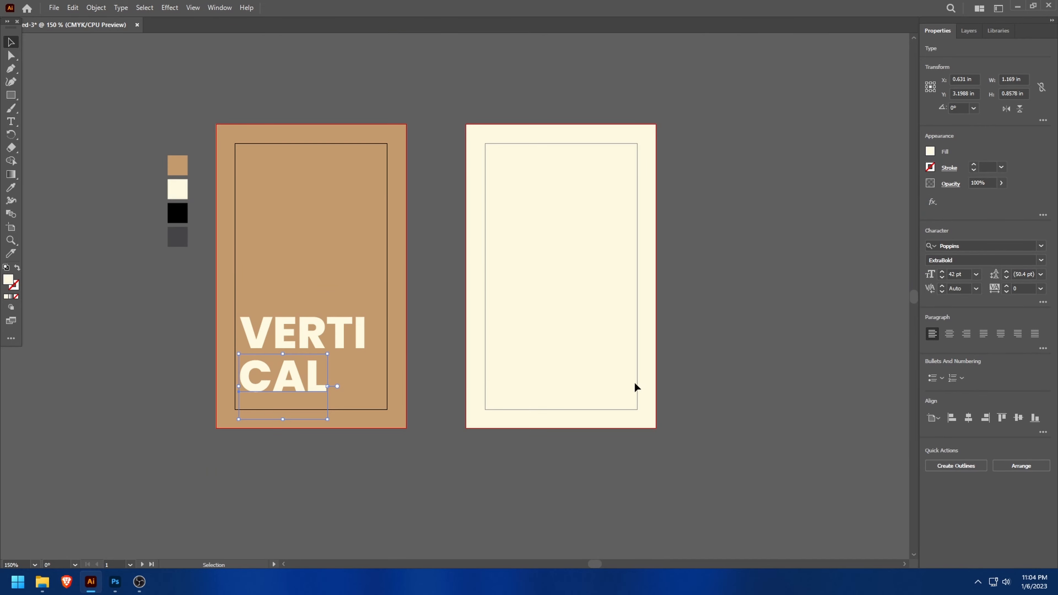
left_click(630, 382)
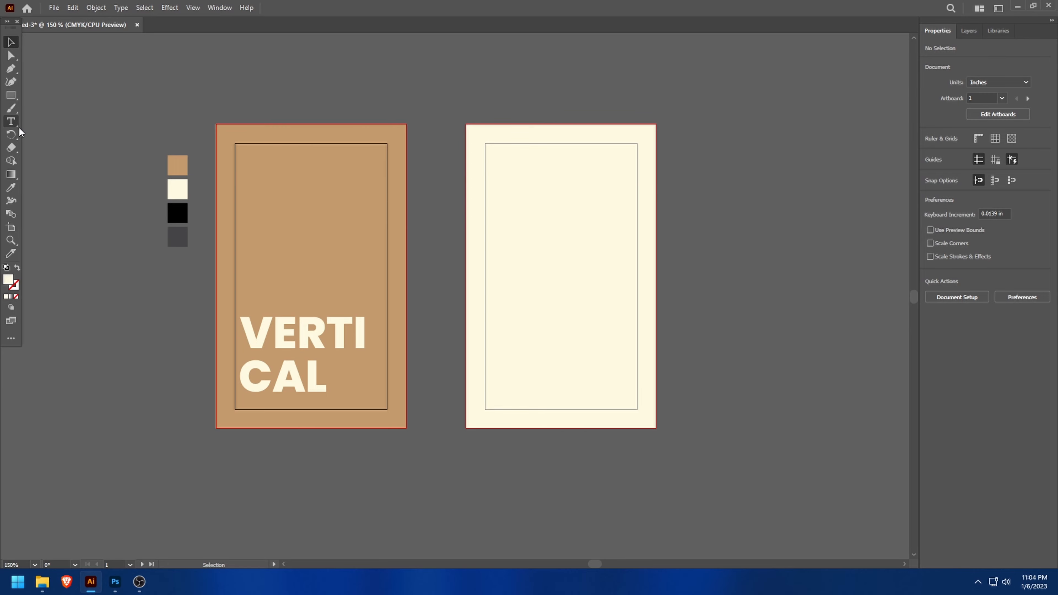
- Draw a narrow cream vertical rectangle about 1.28 in tall between the artboards and set its width to 0.23 in
left_click(10, 95)
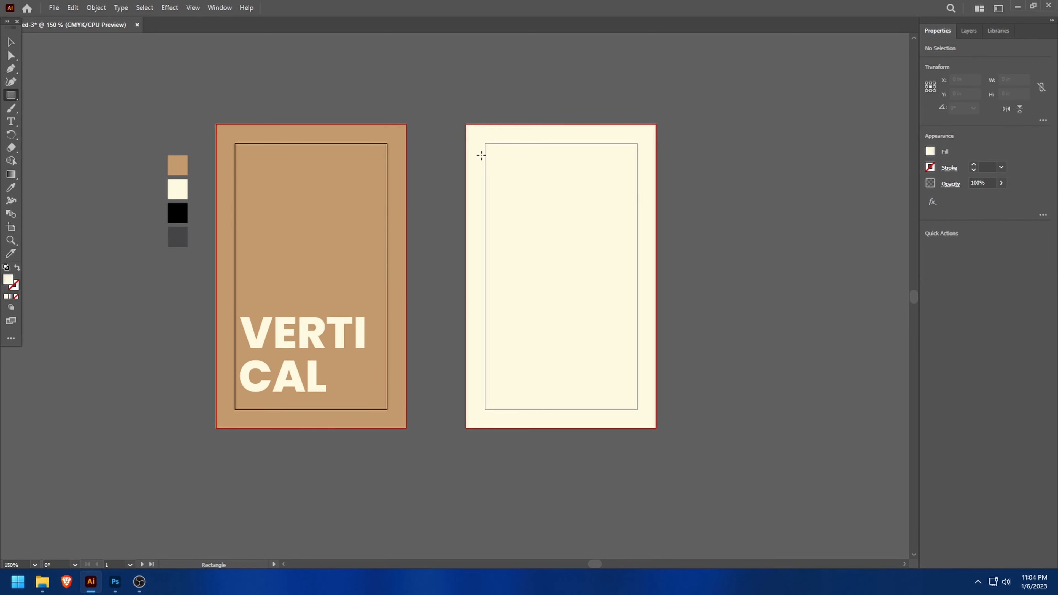
left_click_drag(425, 116, 442, 213)
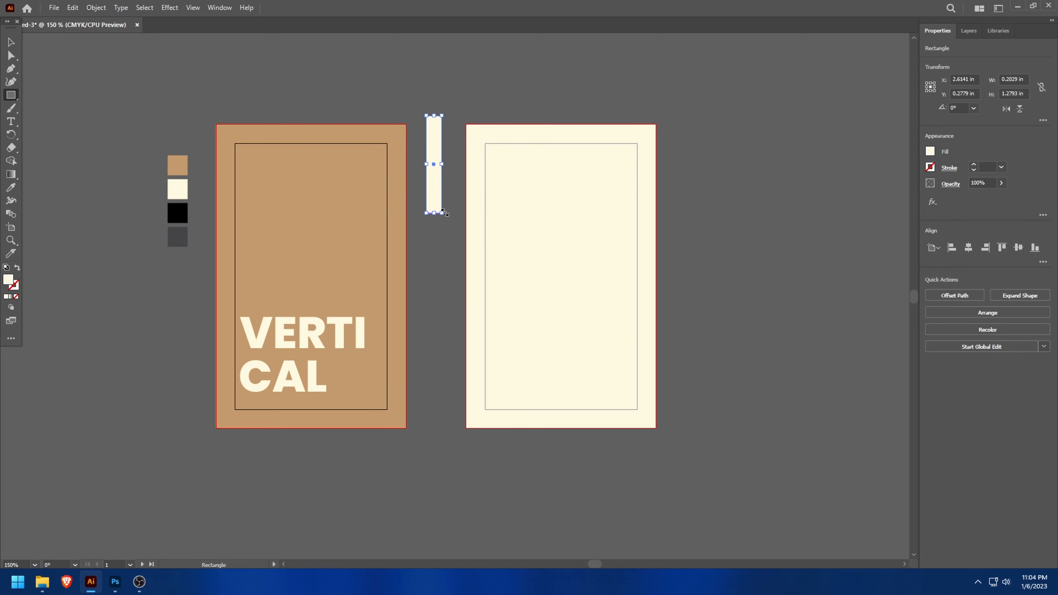
left_click(1009, 80)
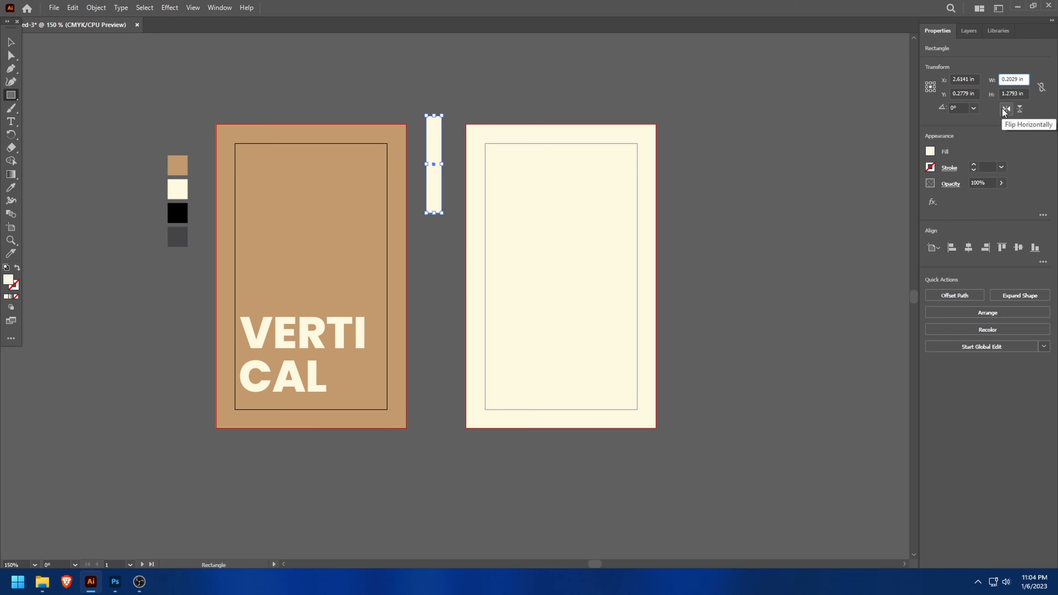
key("Return")
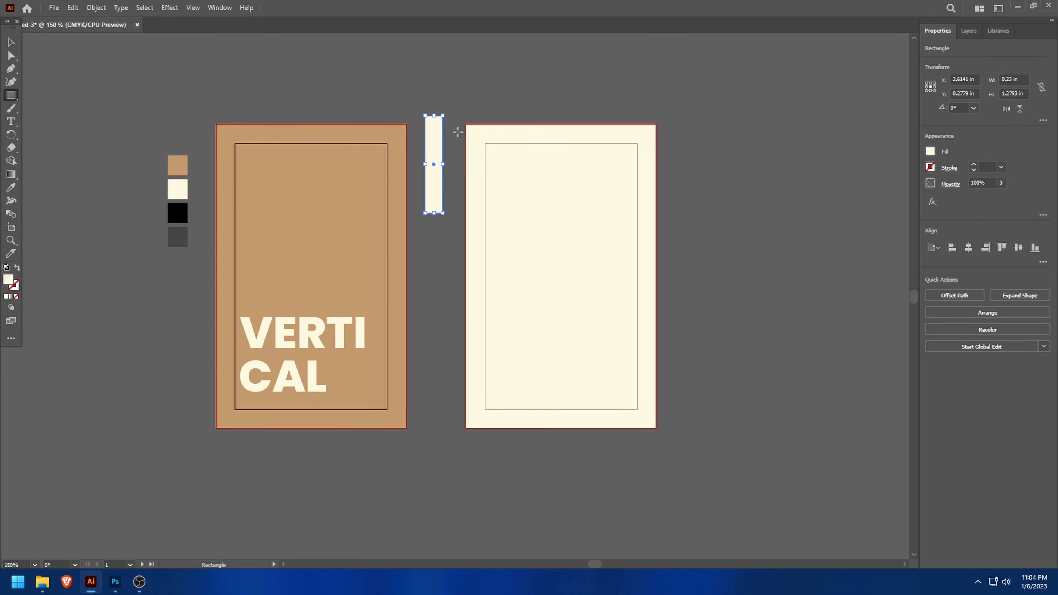
- Move the cream strip to the horizontal centre of the tan artboard, flush with its upper bleed edge
key("v")
left_click_drag(429, 138, 309, 143)
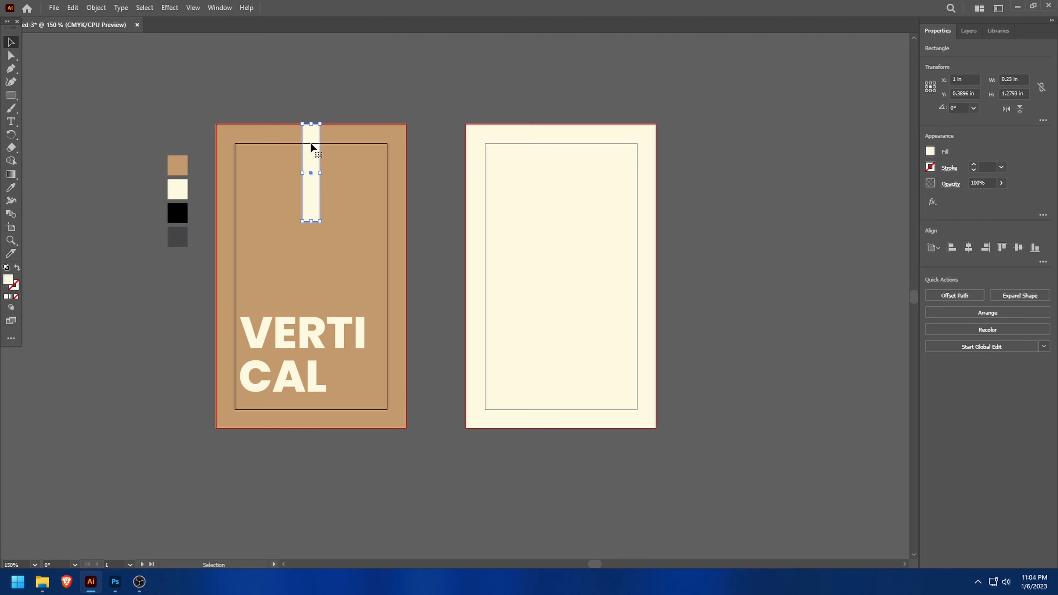
left_click(352, 134)
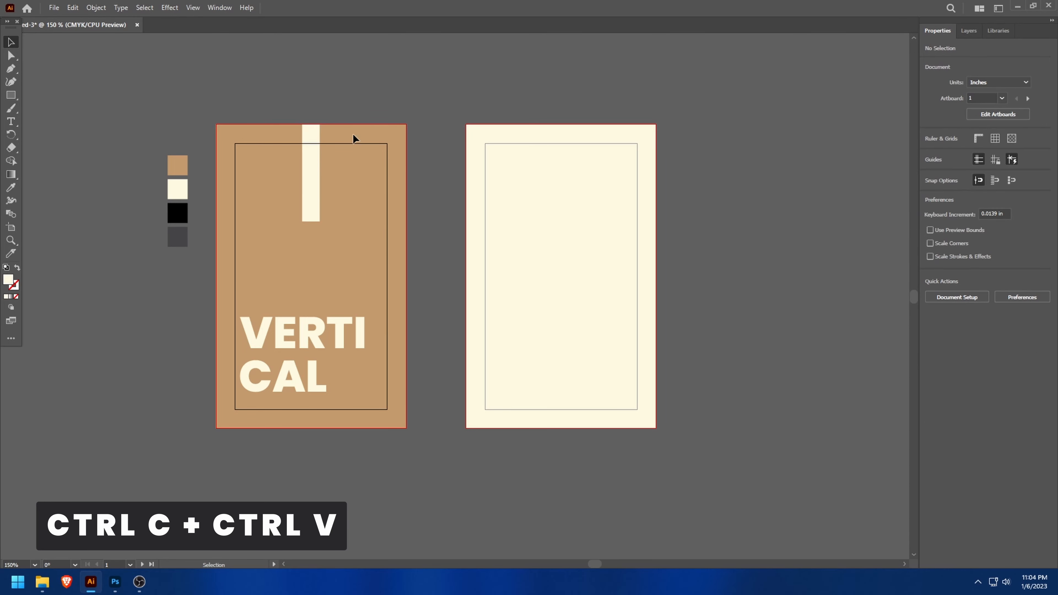
- Copy the cream strip and place the duplicate centred at the upper bleed edge of the cream artboard
left_click(310, 172)
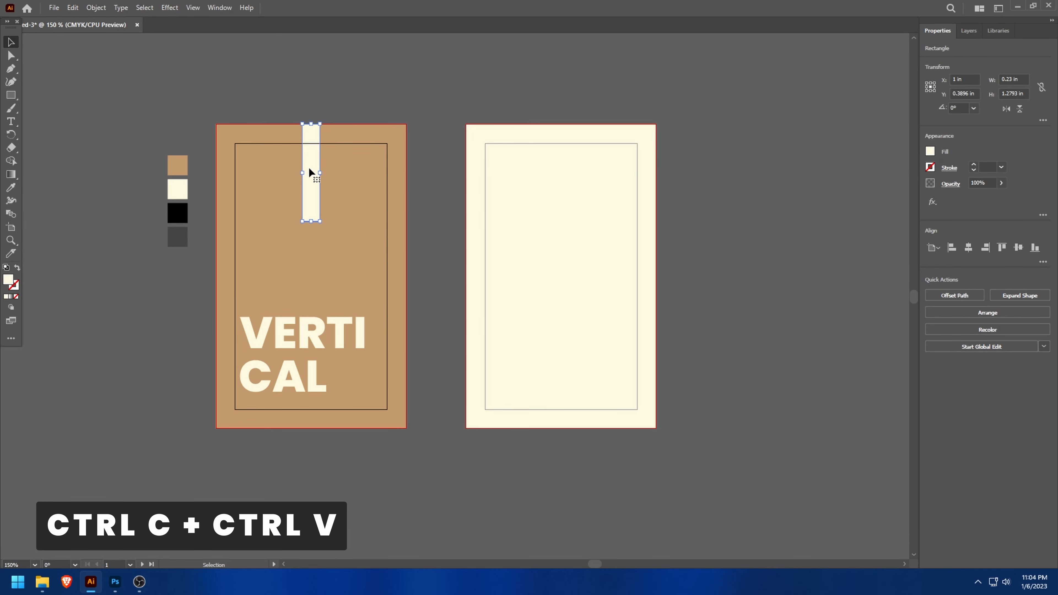
key("ctrl+c")
key("ctrl+v")
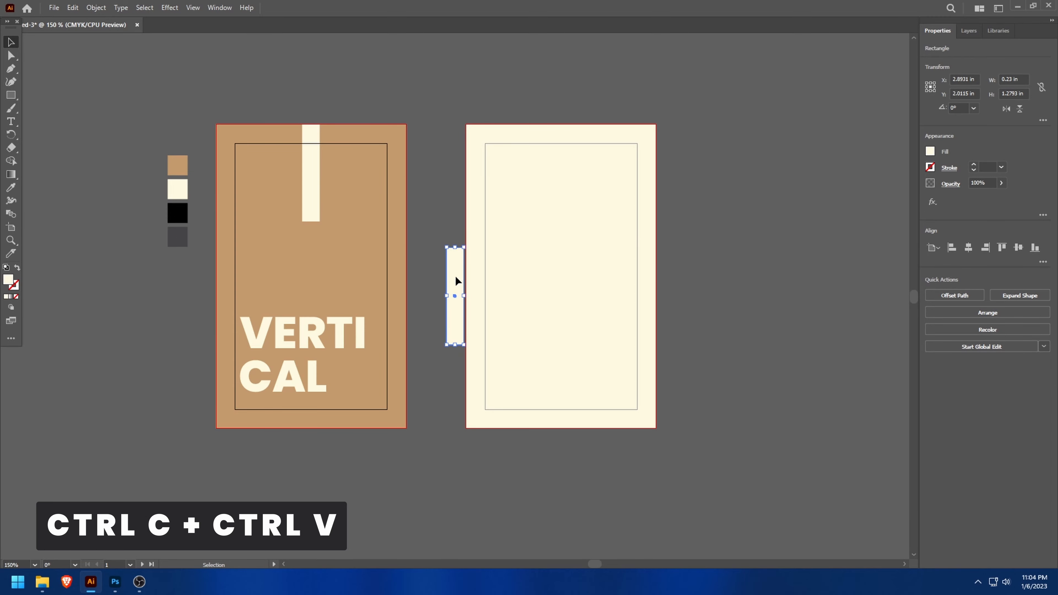
left_click_drag(456, 281, 563, 157)
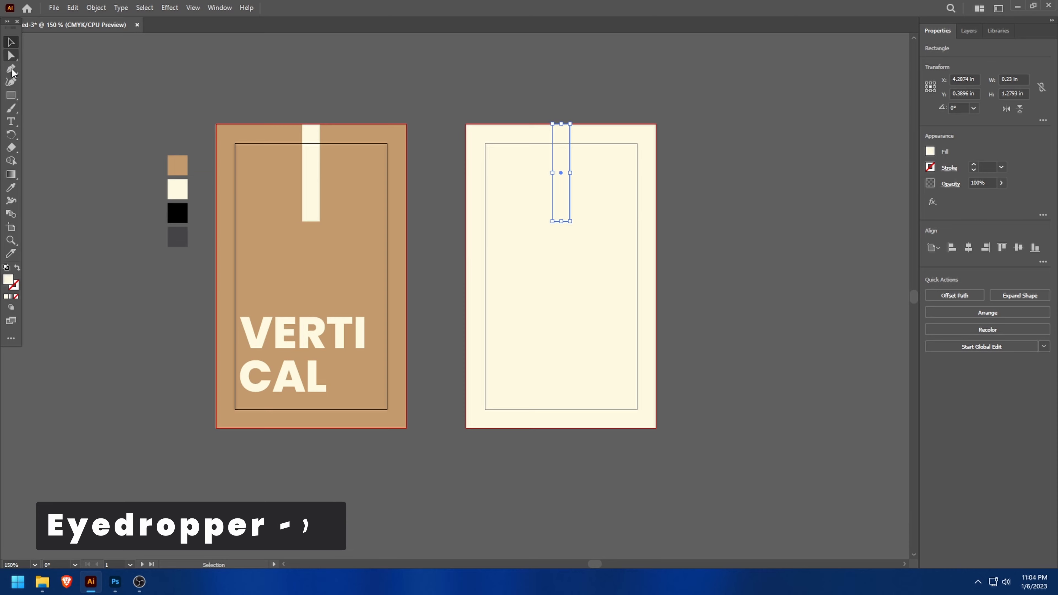
- Recolour the strip on the cream artboard with the tan sampled from the palette swatch
key("i")
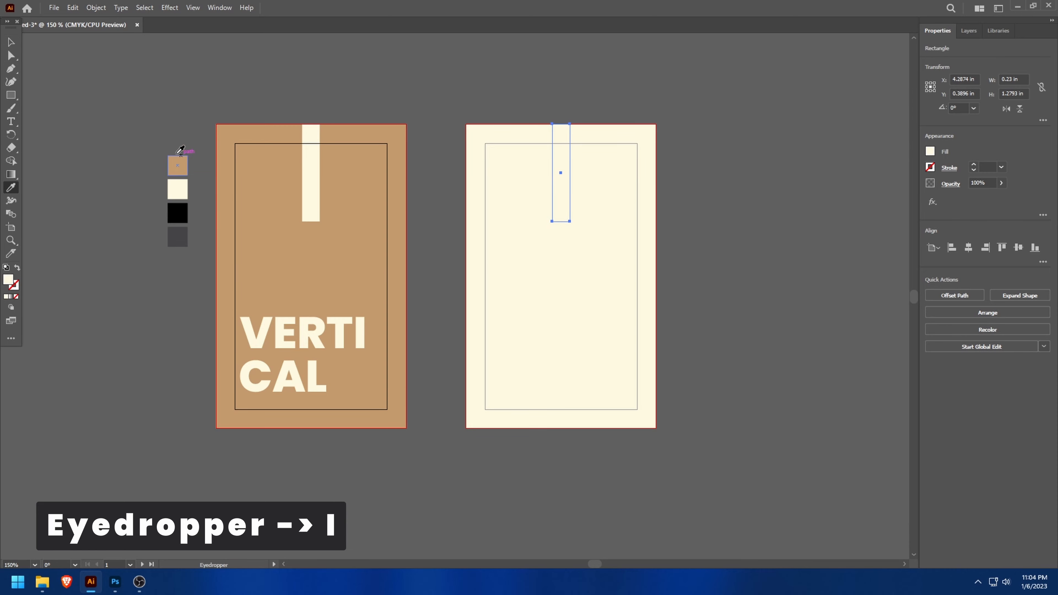
left_click(175, 167)
left_click(10, 42)
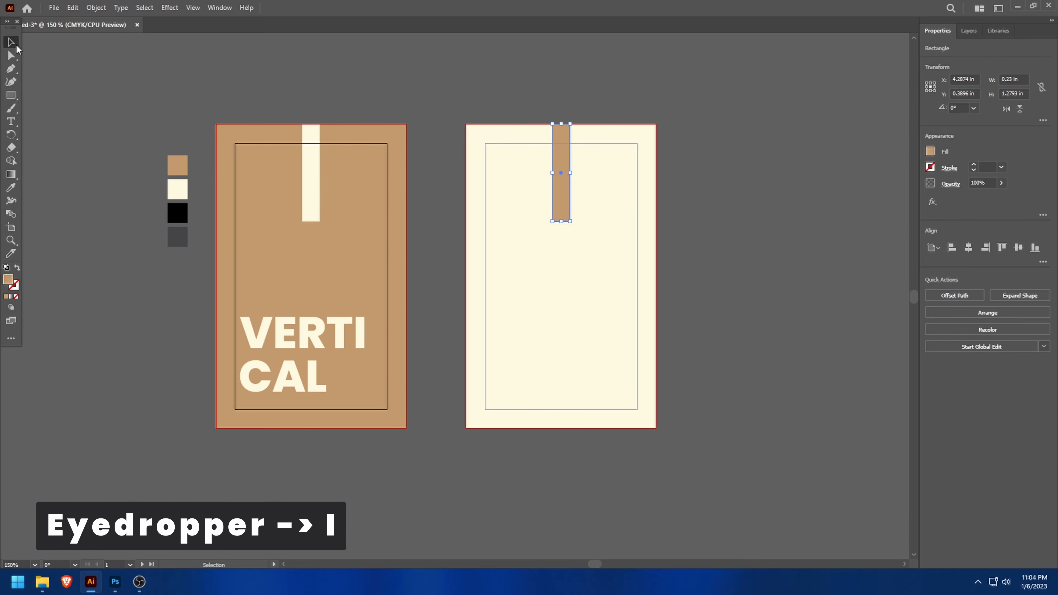
left_click(342, 132)
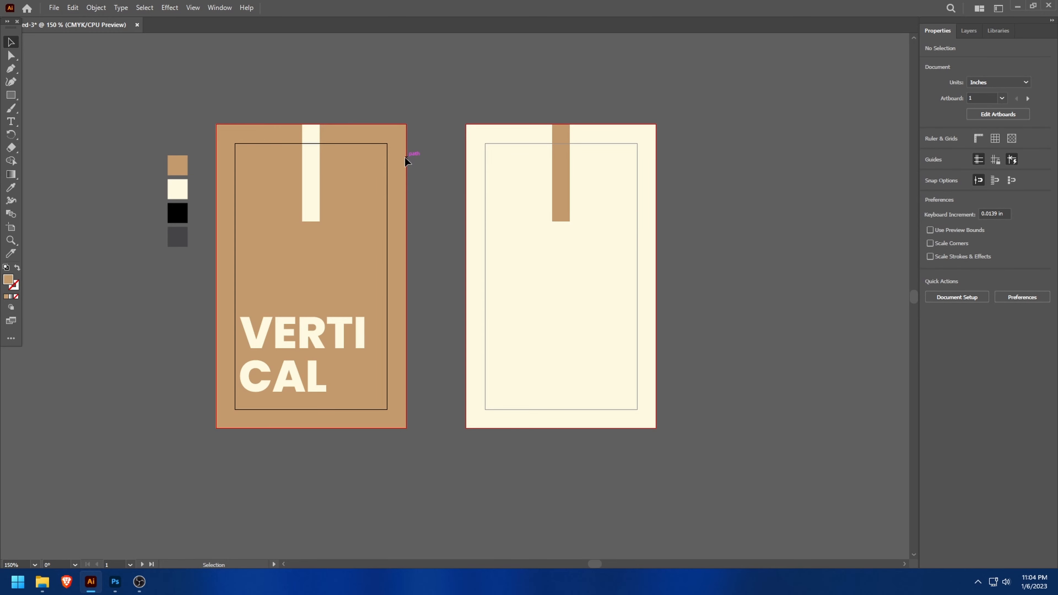
- Show the rulers and place a horizontal guide along the lower ends of both strips
key("ctrl+r")
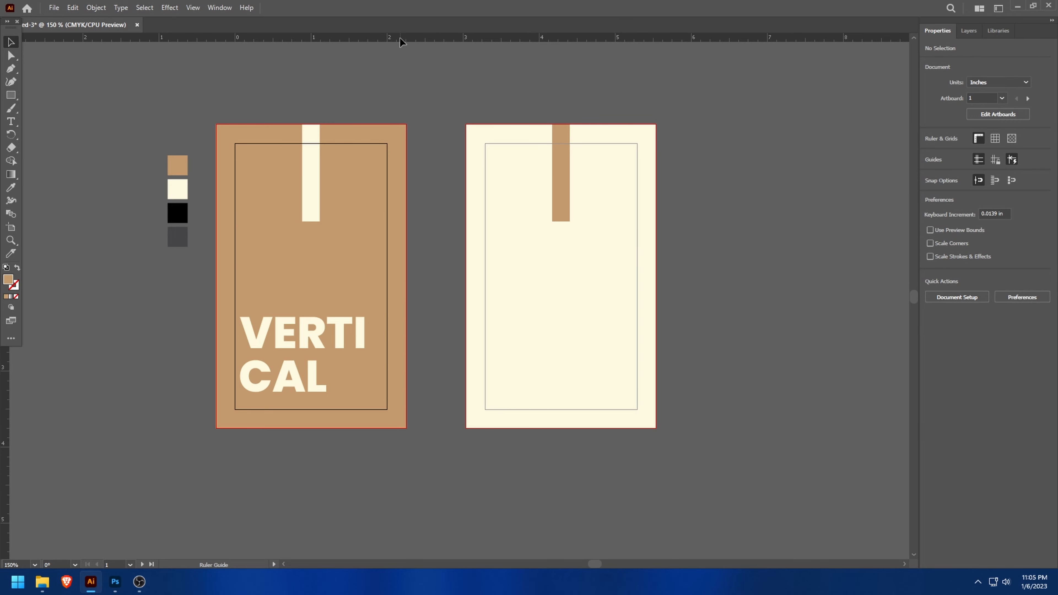
left_click_drag(400, 112, 354, 485)
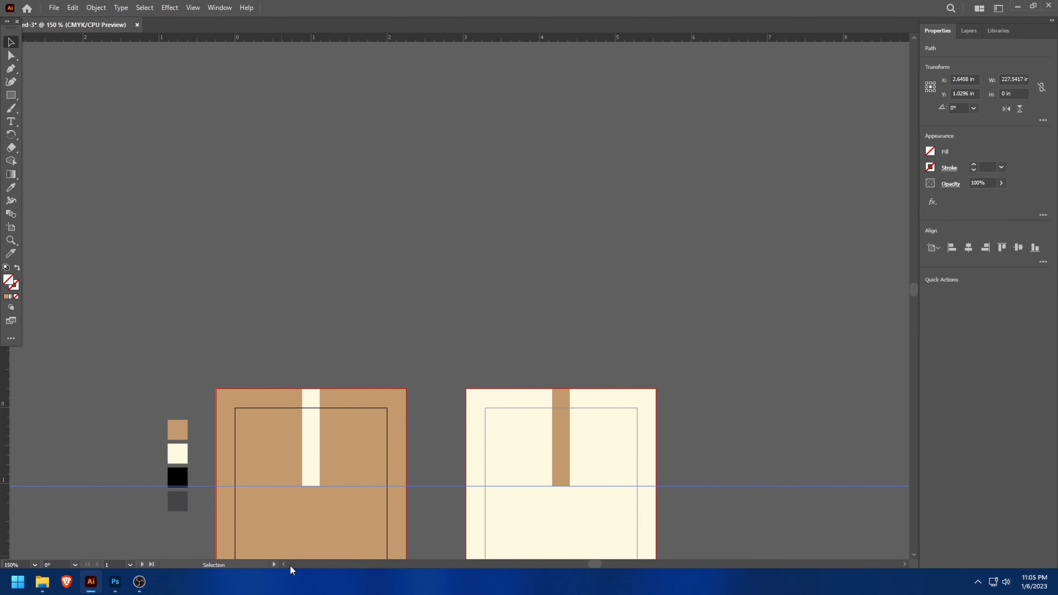
scroll(333, 522, "up", 3)
scroll(283, 378, "up", 2)
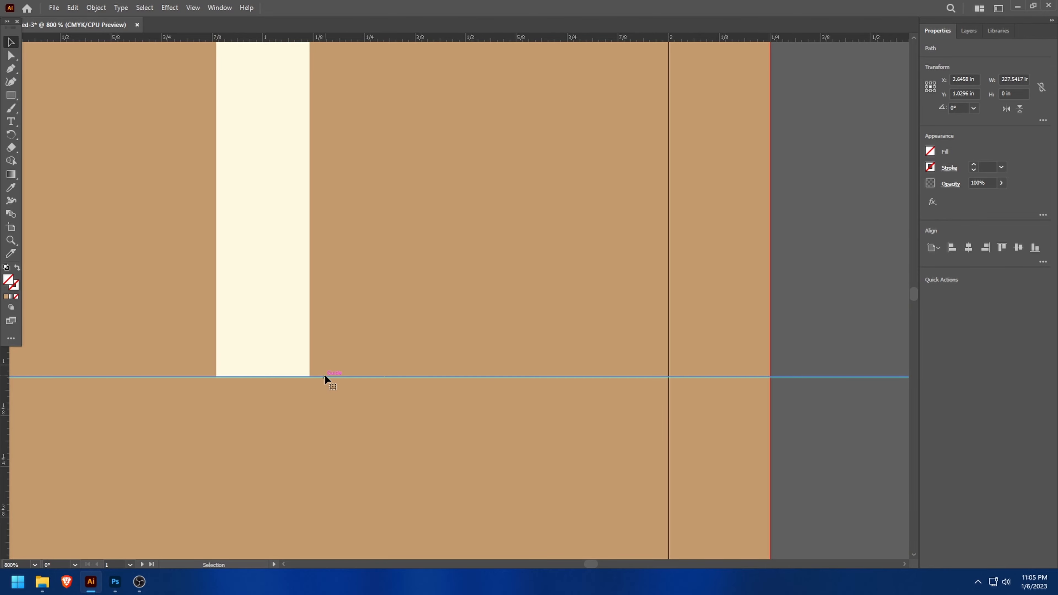
scroll(765, 473, "down", 2)
left_click_drag(588, 563, 595, 560)
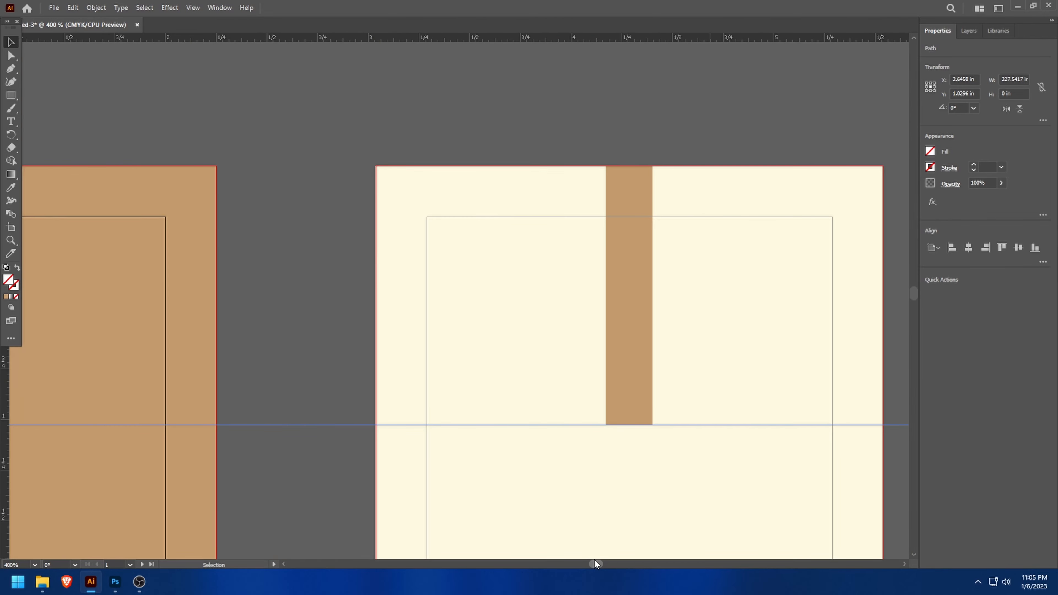
scroll(812, 441, "down", 3)
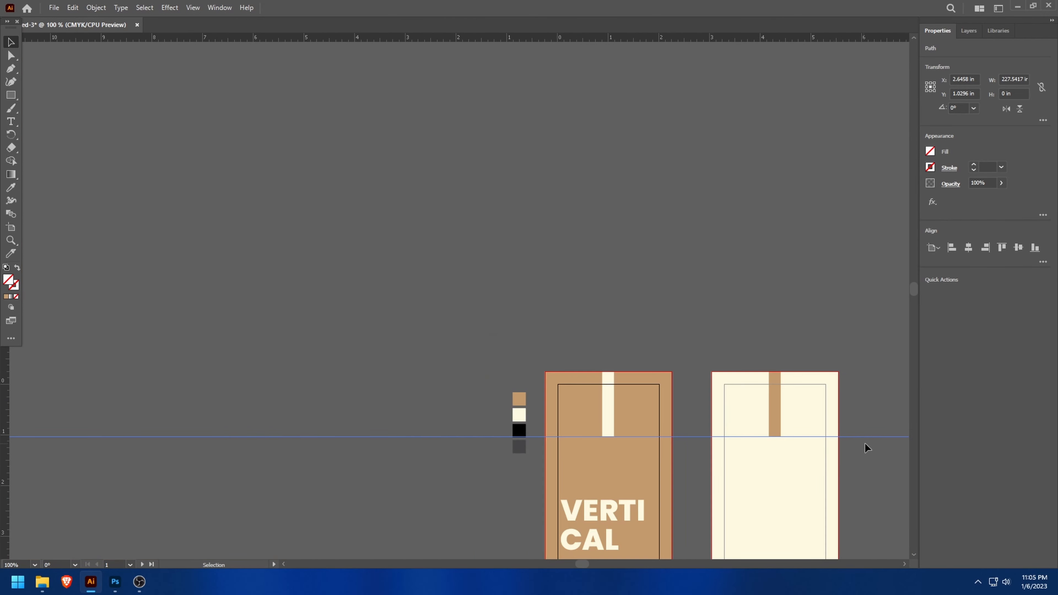
scroll(862, 442, "up", 2)
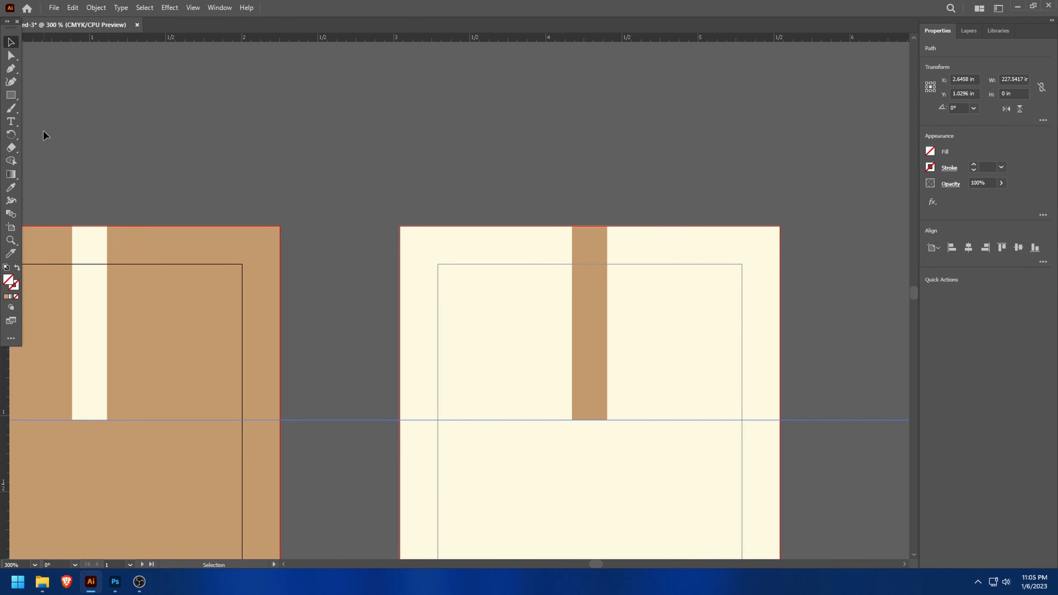
- Create a 3-sided polygon with a 0.6944 in radius above the gap between the two artboards
left_click(12, 96)
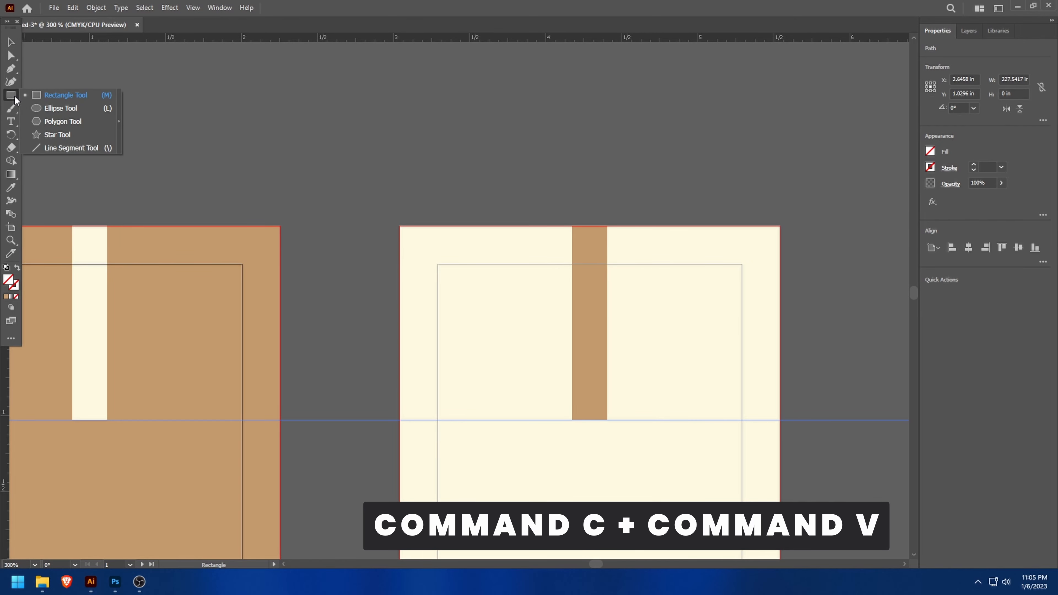
left_click(57, 120)
left_click(358, 171)
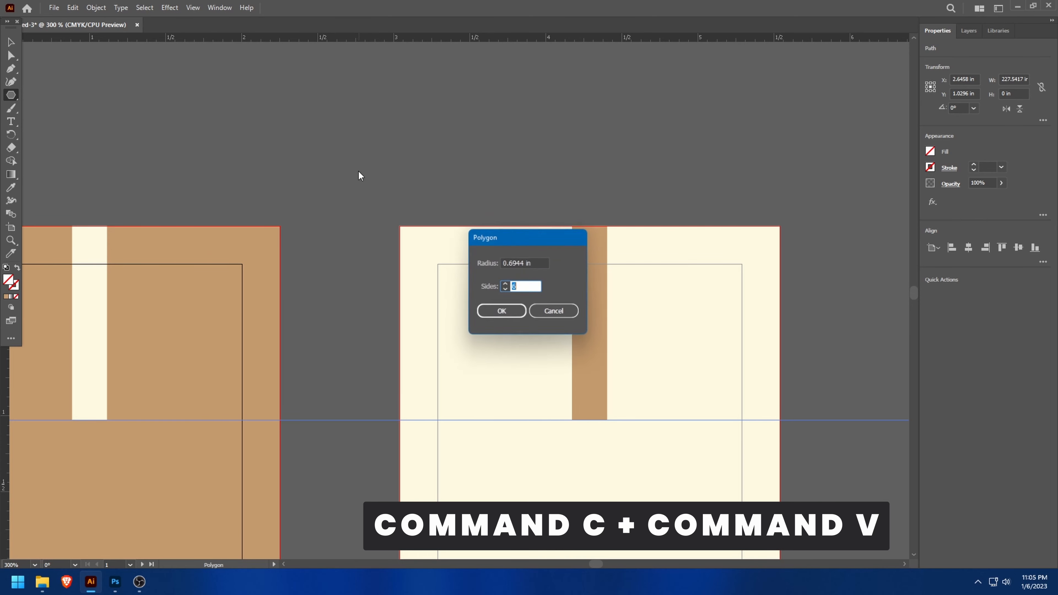
left_click(521, 307)
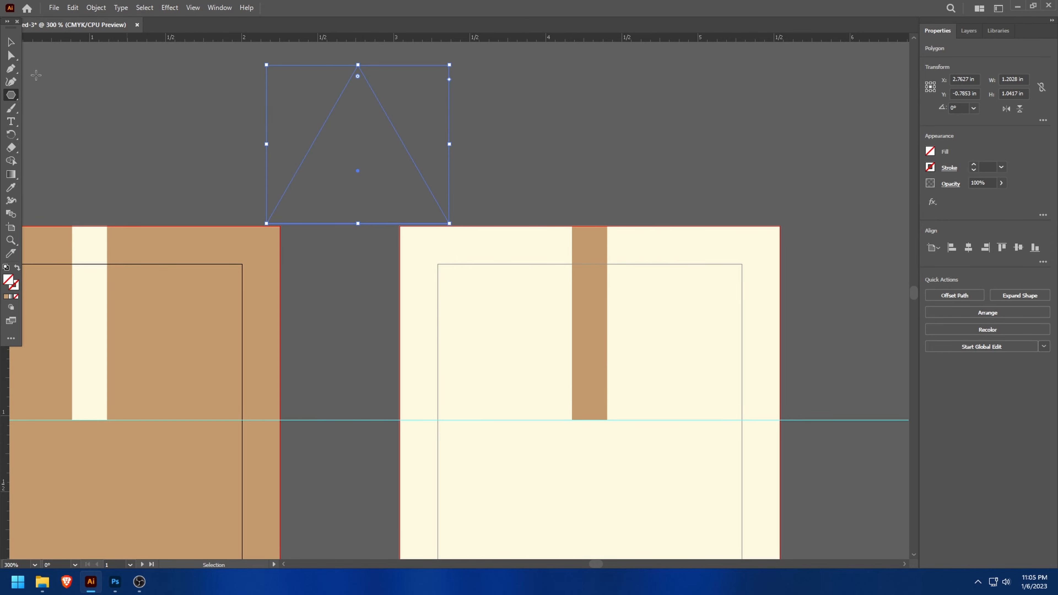
- Fill the triangle with the tan sampled from the palette swatch
scroll(96, 354, "down", 4)
scroll(43, 417, "up", 2)
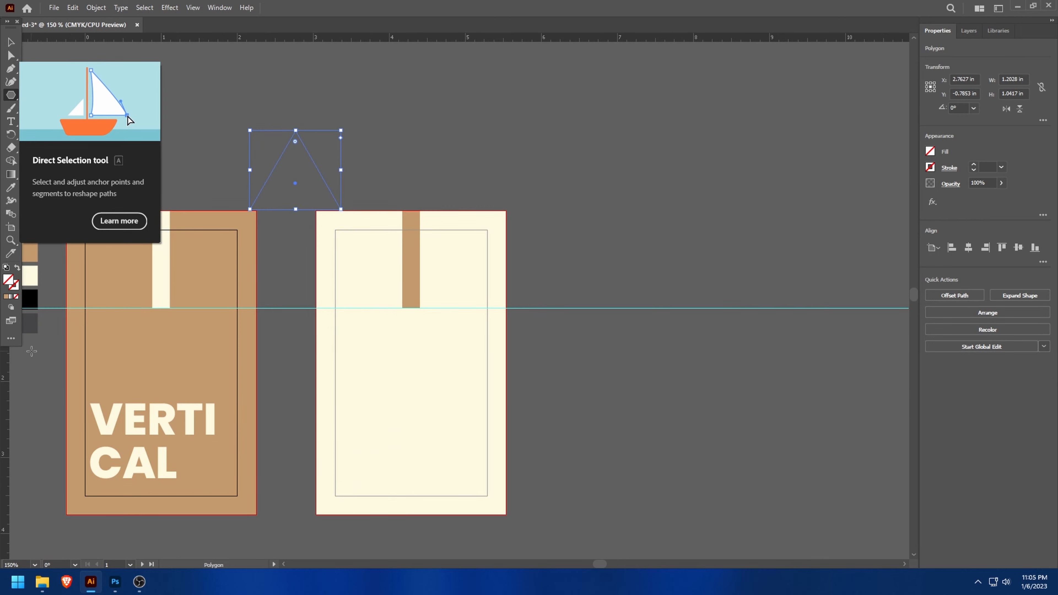
scroll(578, 563, "left", 3)
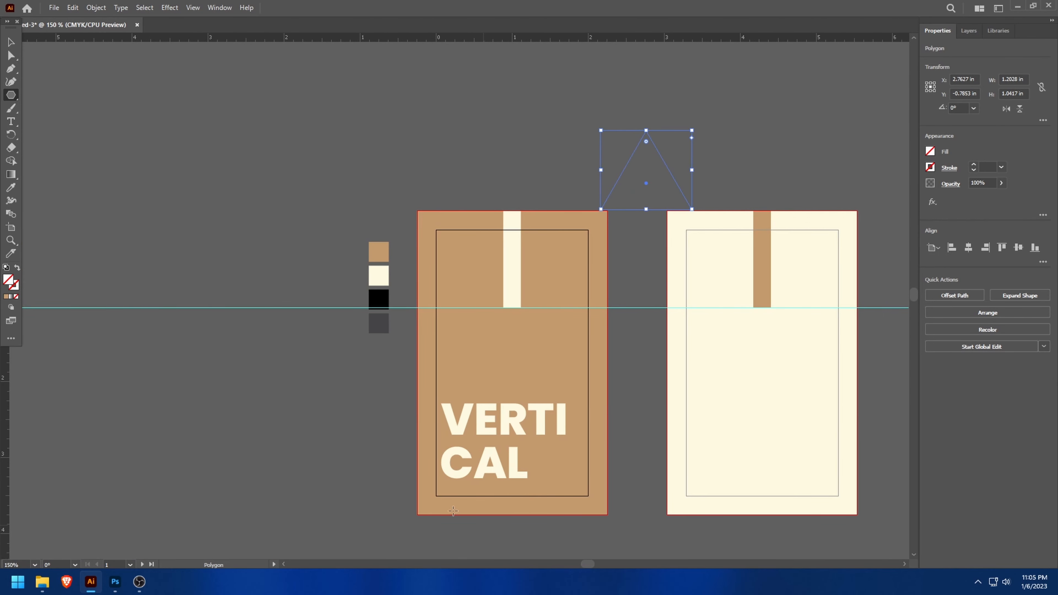
key("i")
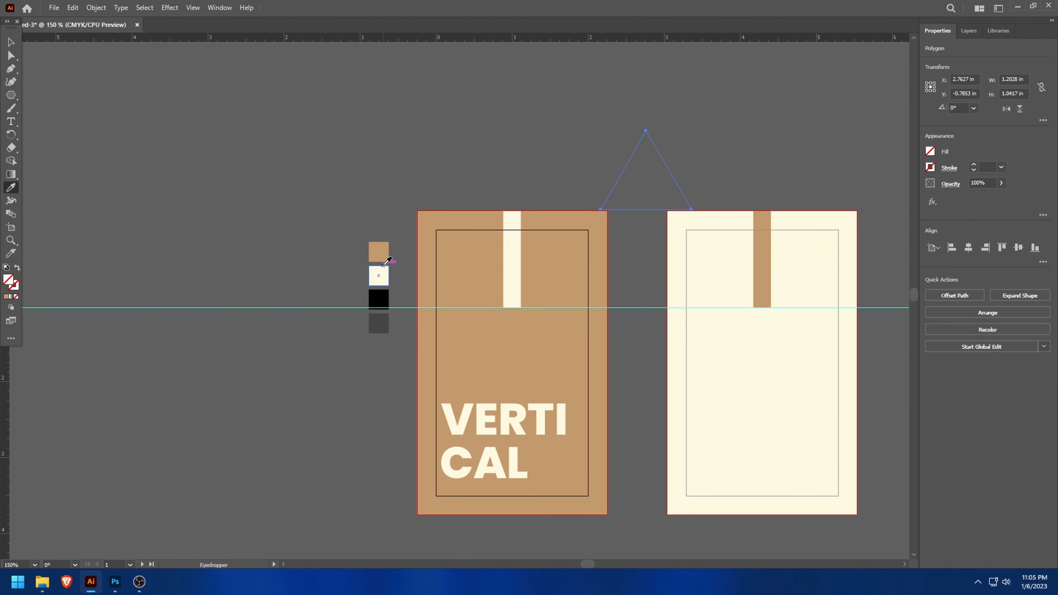
left_click(379, 251)
- Move the triangle onto the cream artboard so it overlaps the lower part of the tan strip
left_click(11, 41)
left_click(529, 172)
left_click_drag(653, 191, 795, 335)
scroll(861, 325, "up", 2)
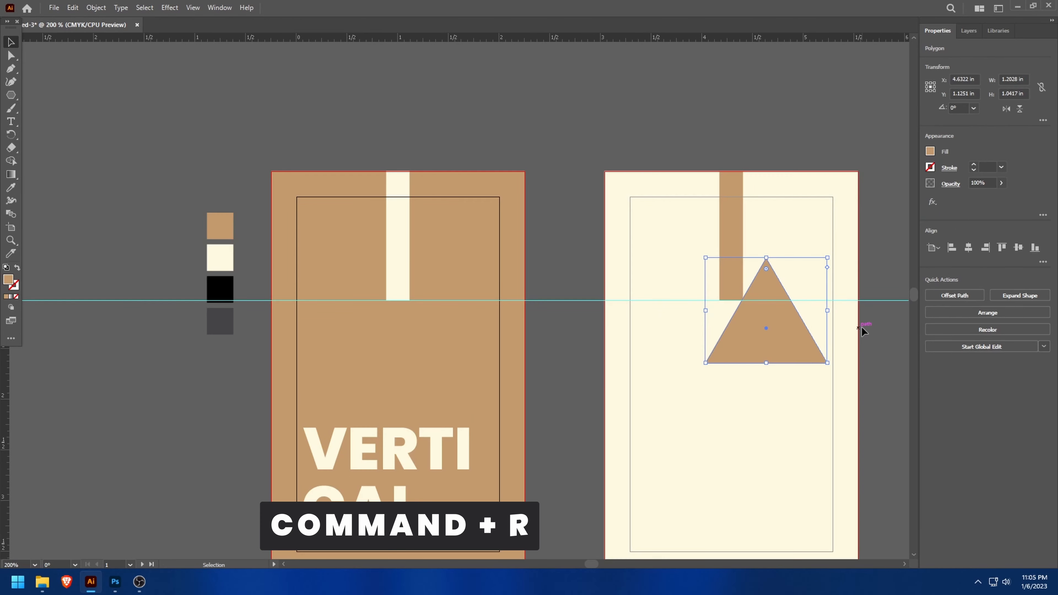
left_click_drag(719, 291, 674, 316)
- Rotate the triangle 180° and scale it to about 0.47 x 0.29 in, centred against the tan strip's lower end
right_click(673, 316)
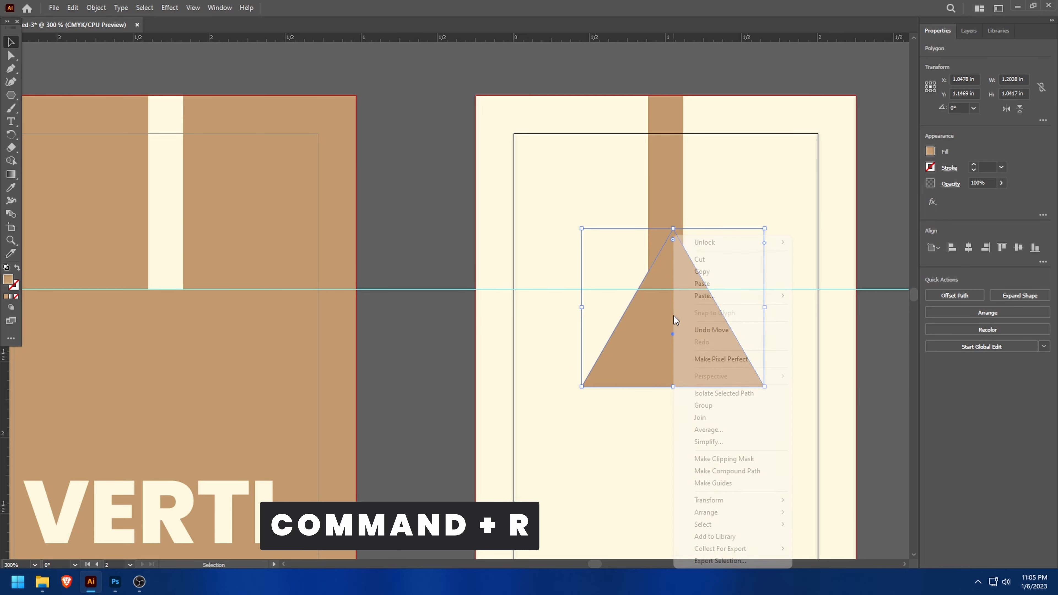
mouse_move(716, 500)
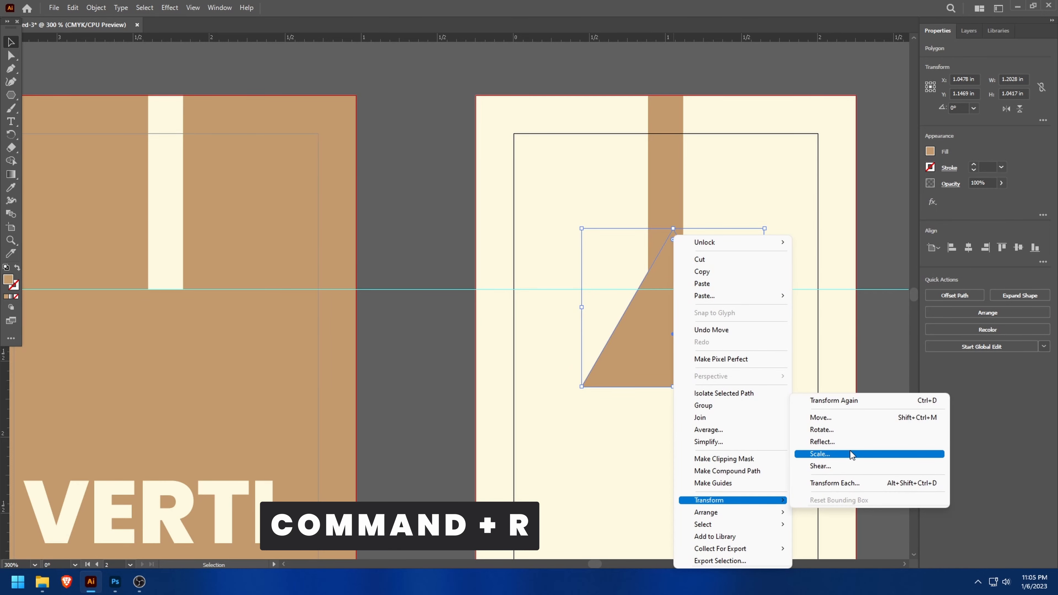
left_click(848, 433)
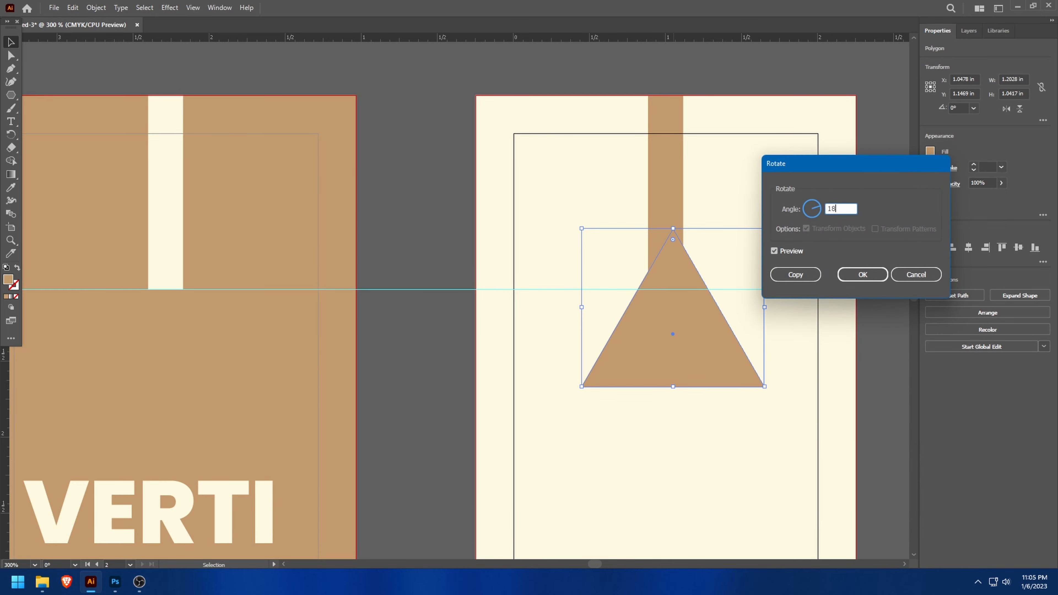
type("180")
key("Return")
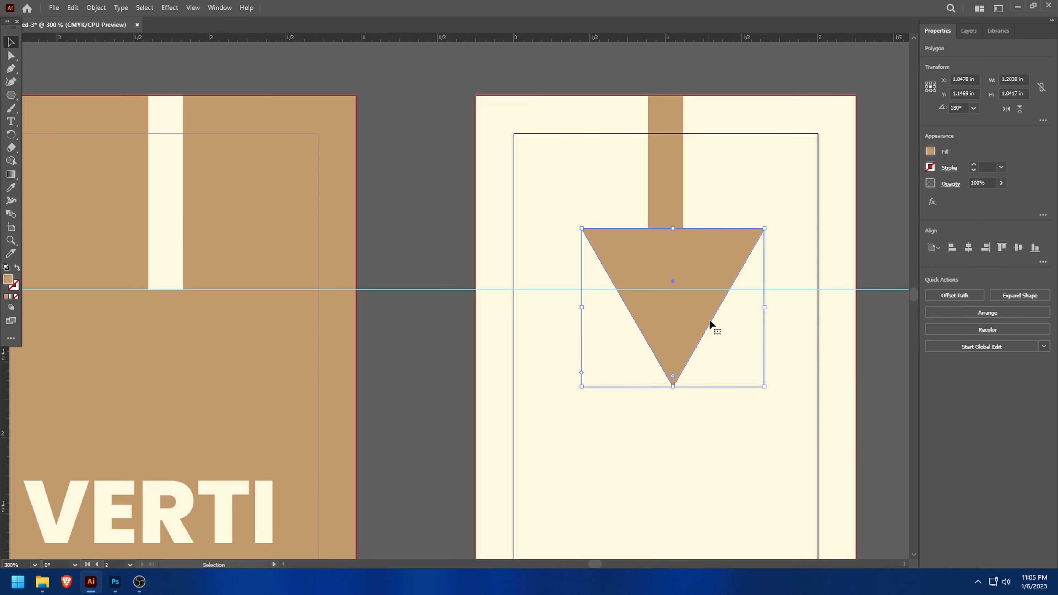
left_click_drag(765, 229, 679, 313)
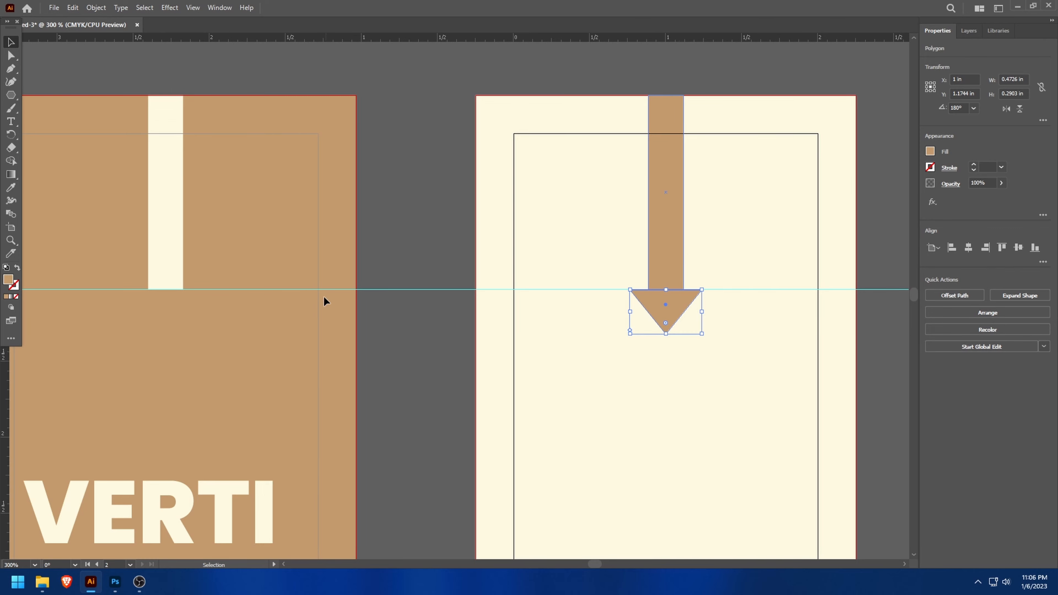
left_click(471, 344)
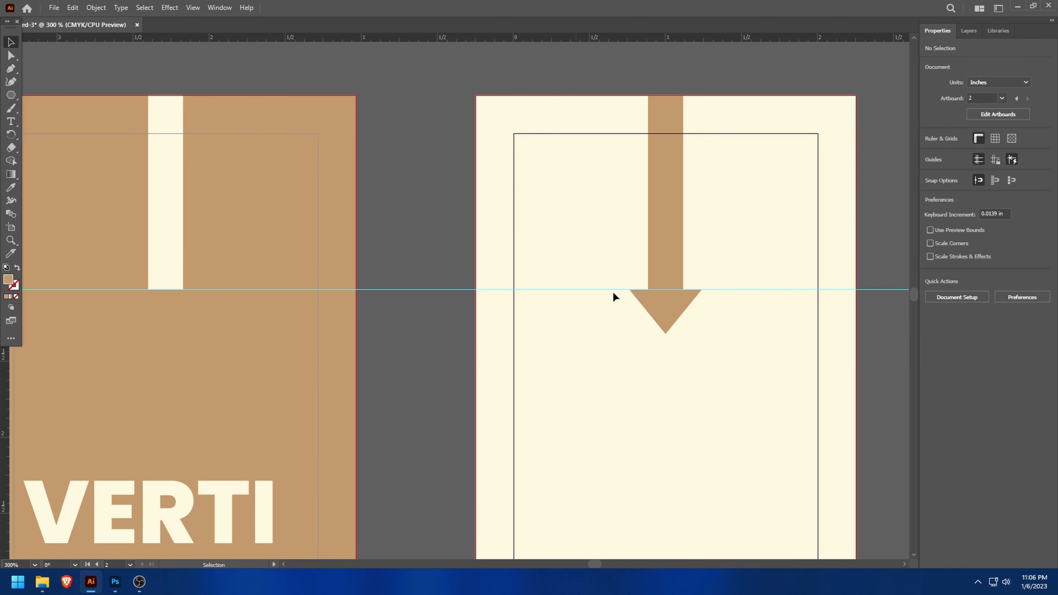
- Shorten the tan strip from its lower end and move the arrowhead up against the new end
left_click(679, 273)
left_click_drag(668, 287, 667, 258)
left_click_drag(669, 324, 669, 287)
scroll(701, 284, "up", 3)
left_click(601, 151)
left_click_drag(601, 196, 599, 156)
left_click_drag(604, 237, 599, 197)
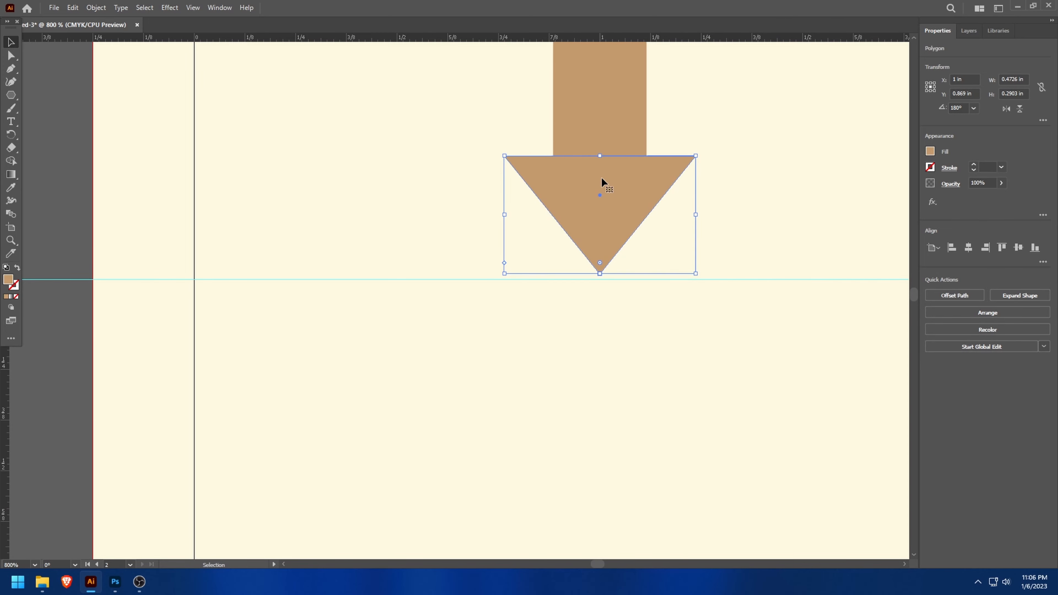
- Stretch the arrowhead's tip down to the horizontal guide
left_click_drag(601, 274, 601, 279)
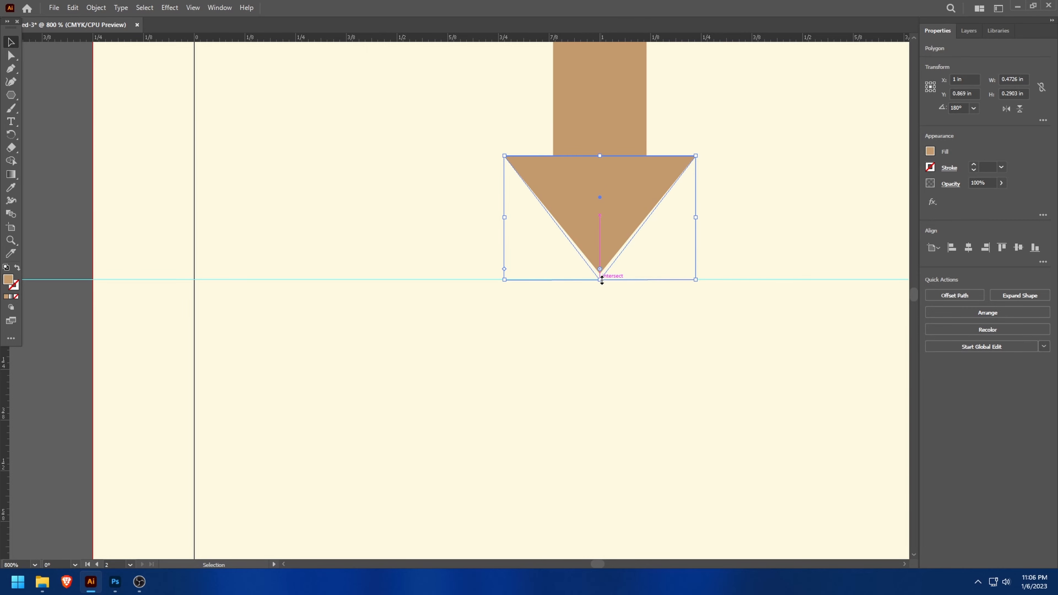
left_click(406, 337)
scroll(201, 326, "down", 2)
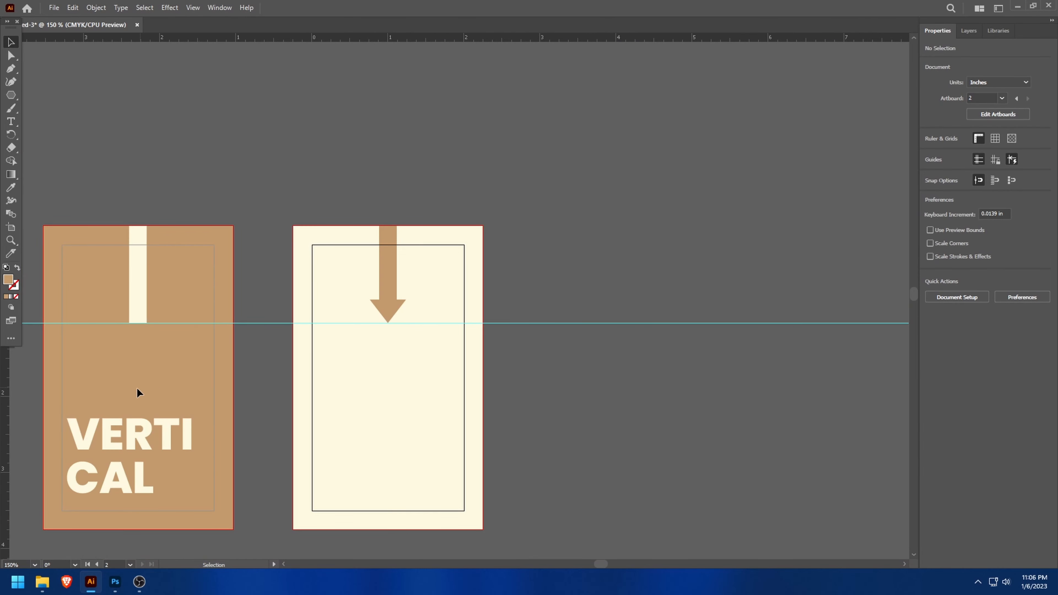
- Add the text "Vertical Sans" in the lower half of the cream artboard
scroll(137, 388, "up", 1)
scroll(166, 365, "down", 2)
left_click_drag(609, 566, 592, 562)
scroll(503, 417, "up", 2)
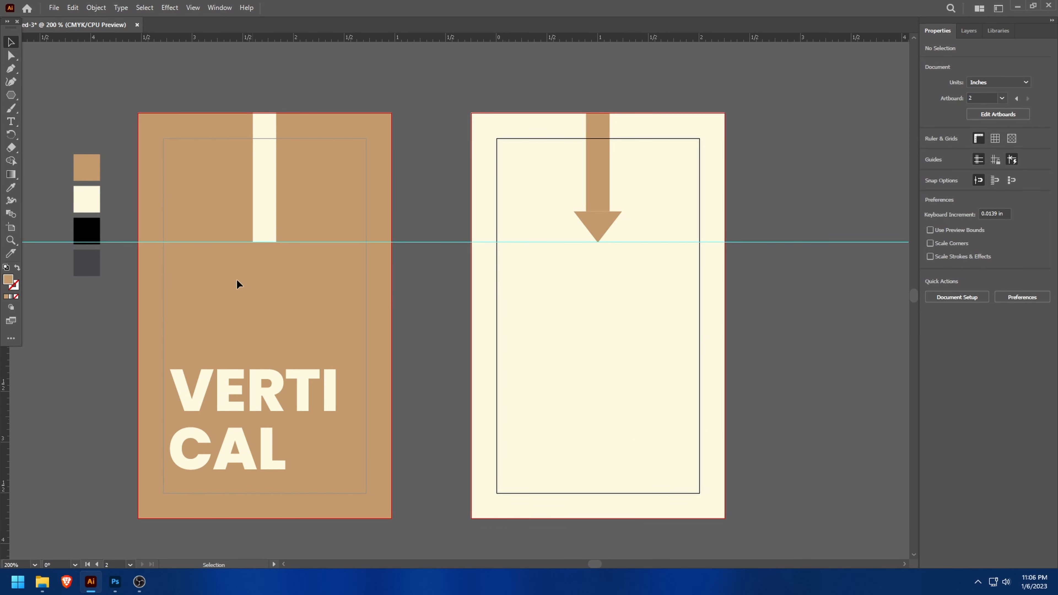
left_click(13, 124)
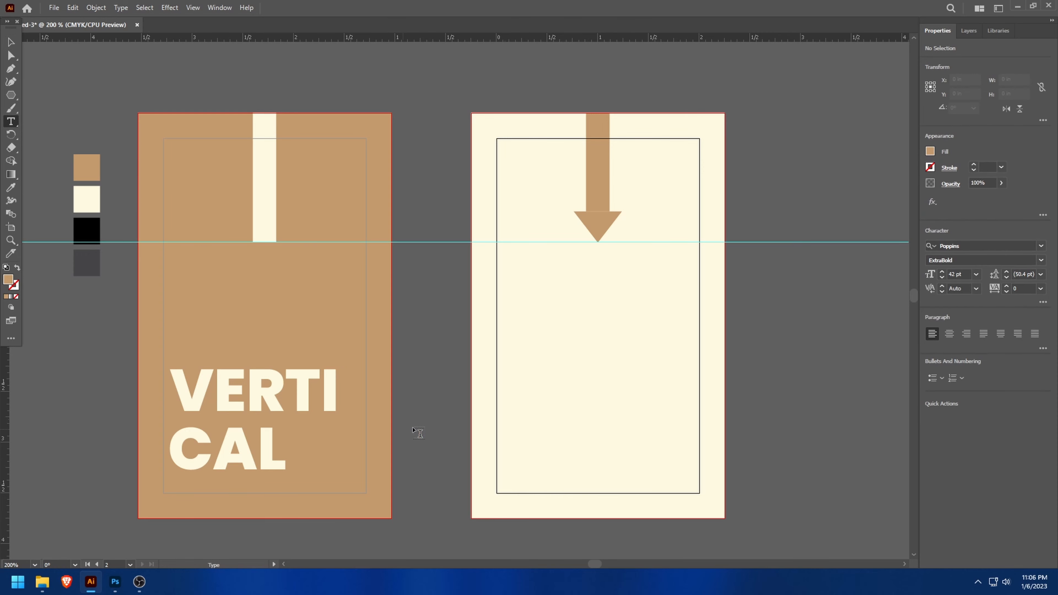
left_click(540, 385)
type("Veri")
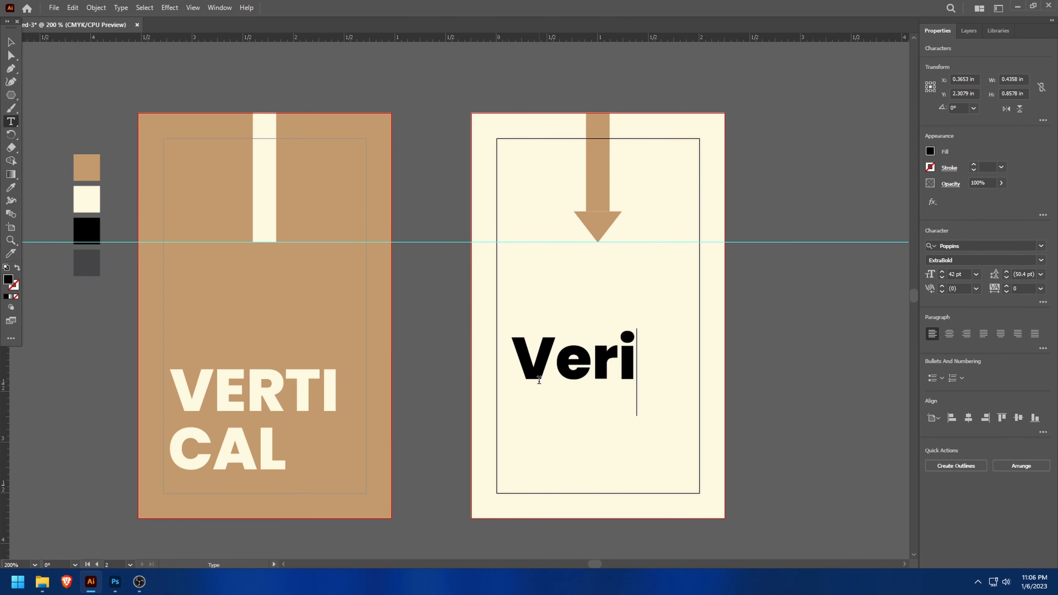
key("BackSpace")
key("BackSpace")
key("BackSpace")
key("BackSpace")
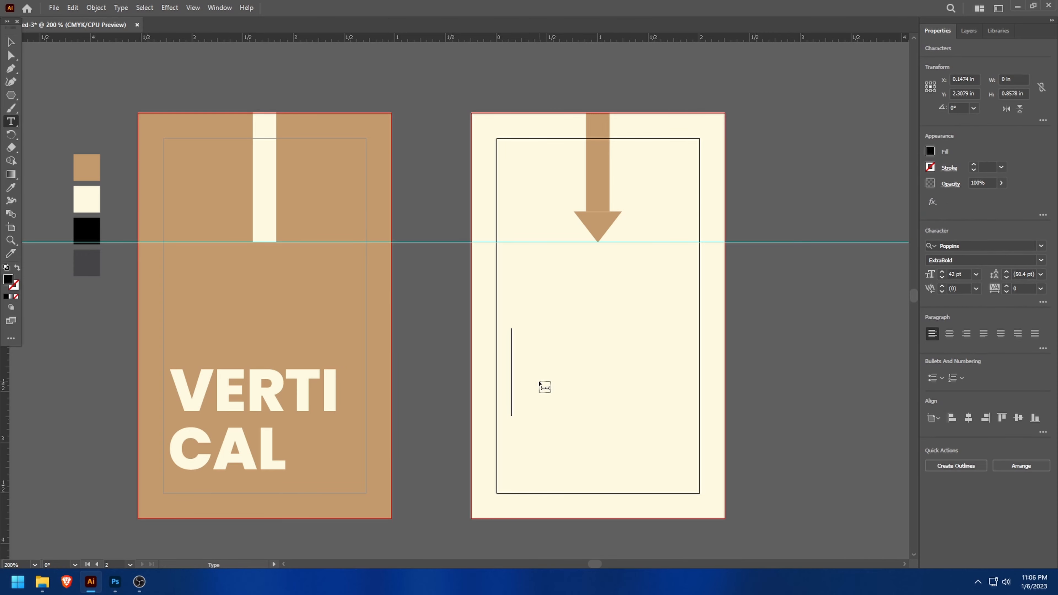
type("Vertical Sans")
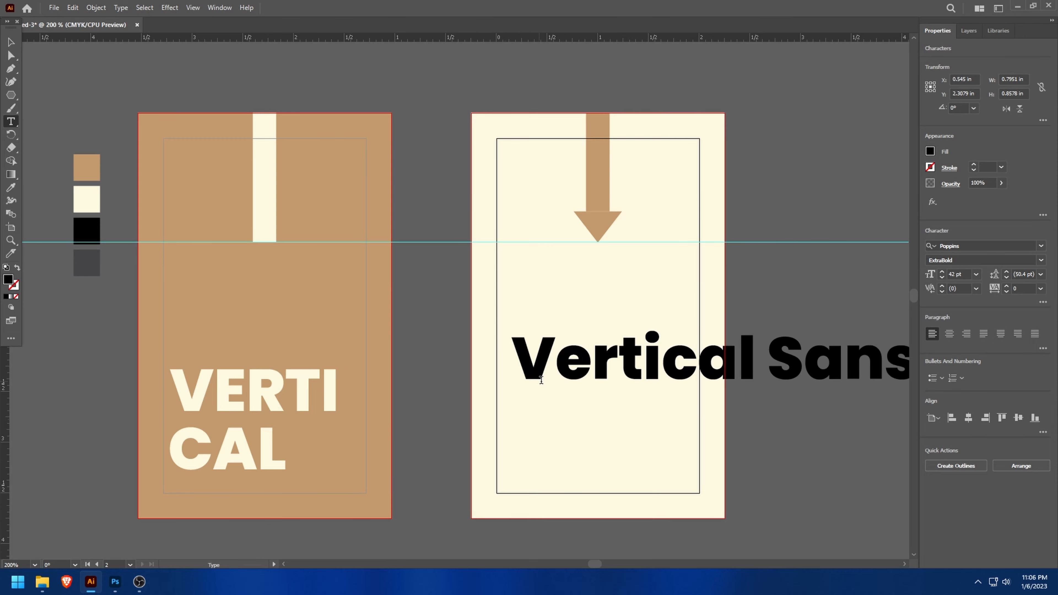
- Set the "Vertical Sans" text to 13 pt and place it just inside the left edge of the margin frame
key("ctrl+a")
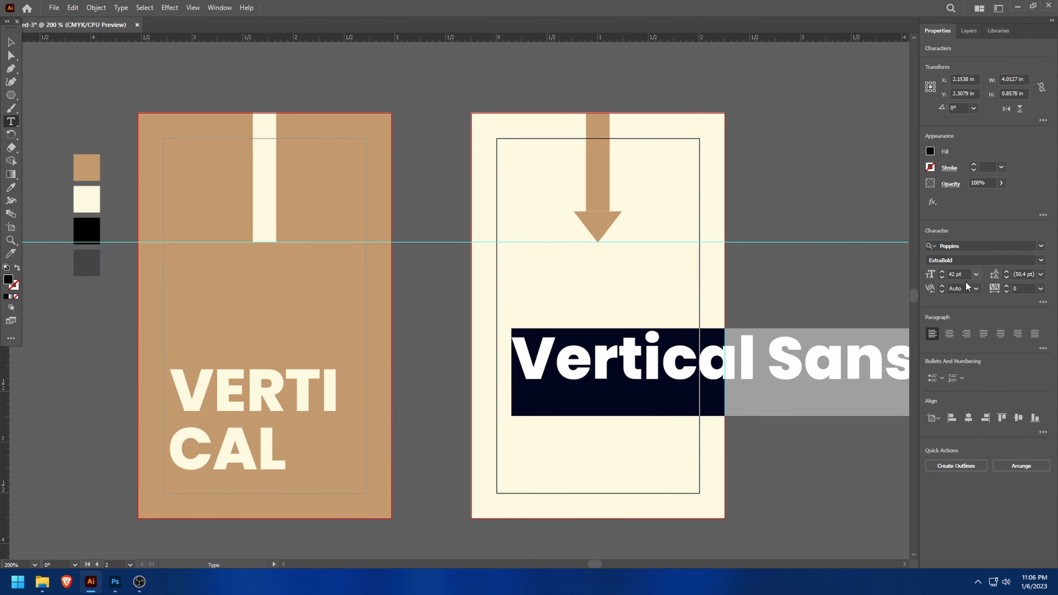
left_click_drag(941, 278, 941, 277)
left_click(941, 271)
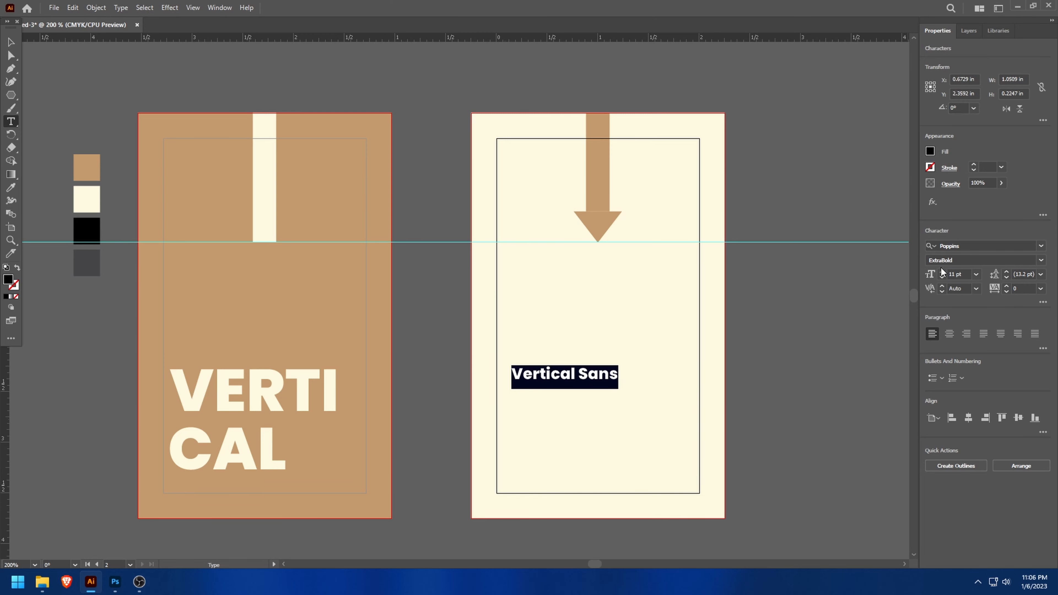
left_click(941, 270)
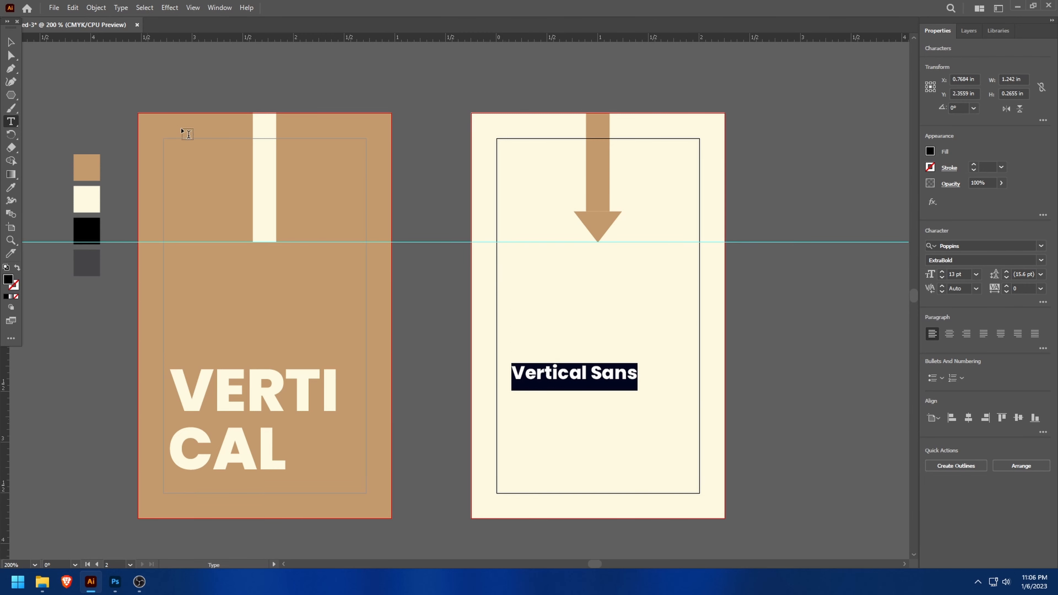
left_click(10, 42)
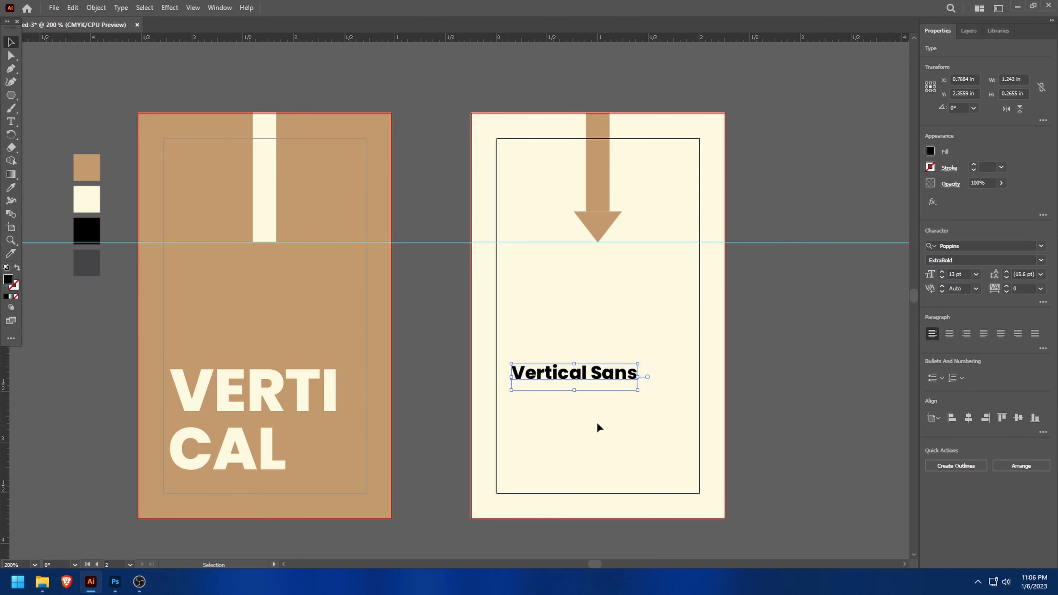
left_click_drag(554, 378, 544, 391)
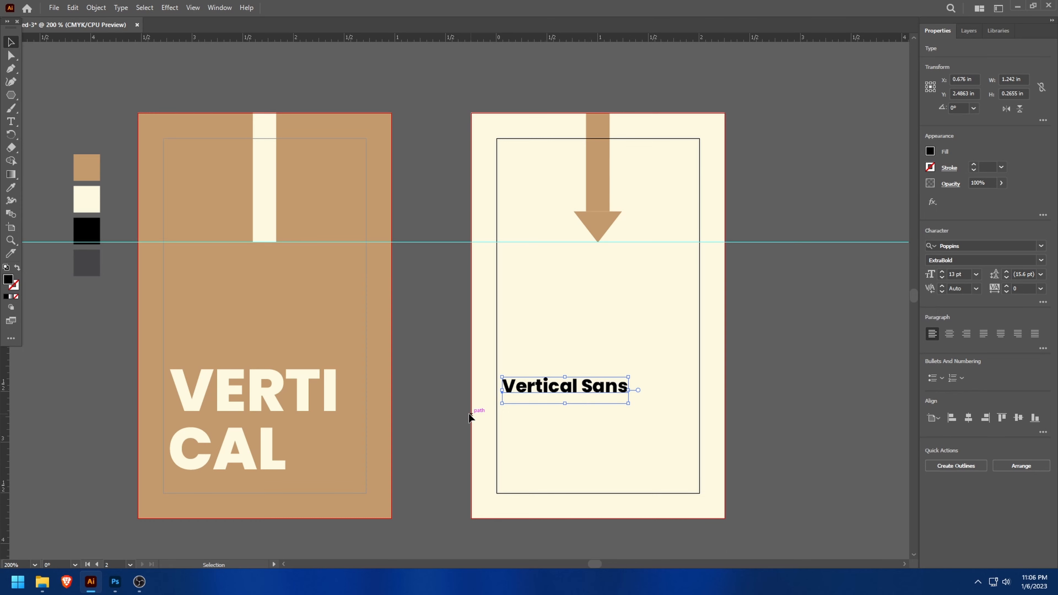
left_click(421, 404)
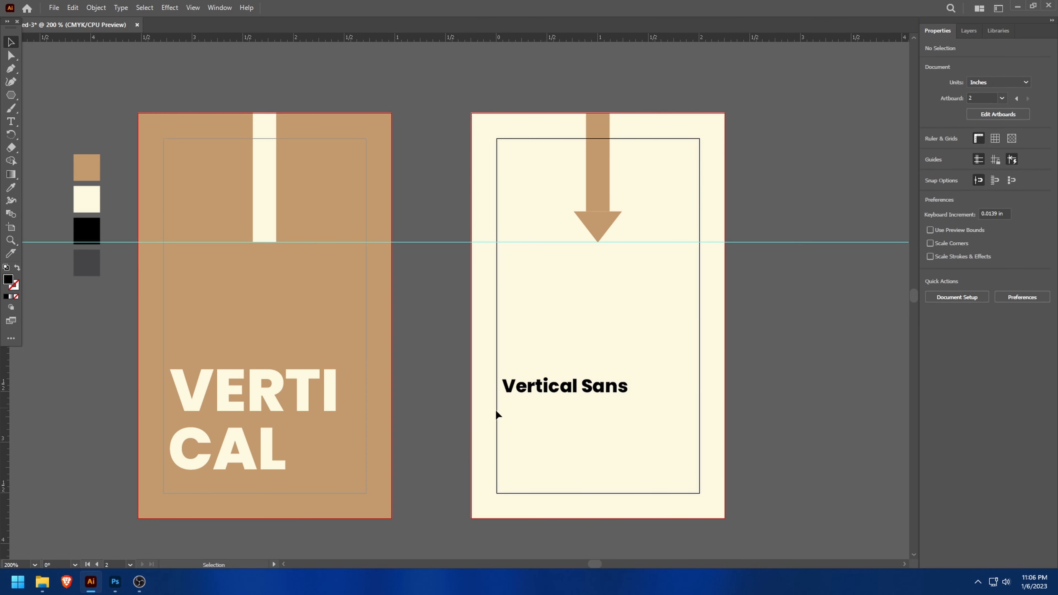
- Add a separate text line reading "Cheif Executive Officer" below "Vertical Sans"
key("t")
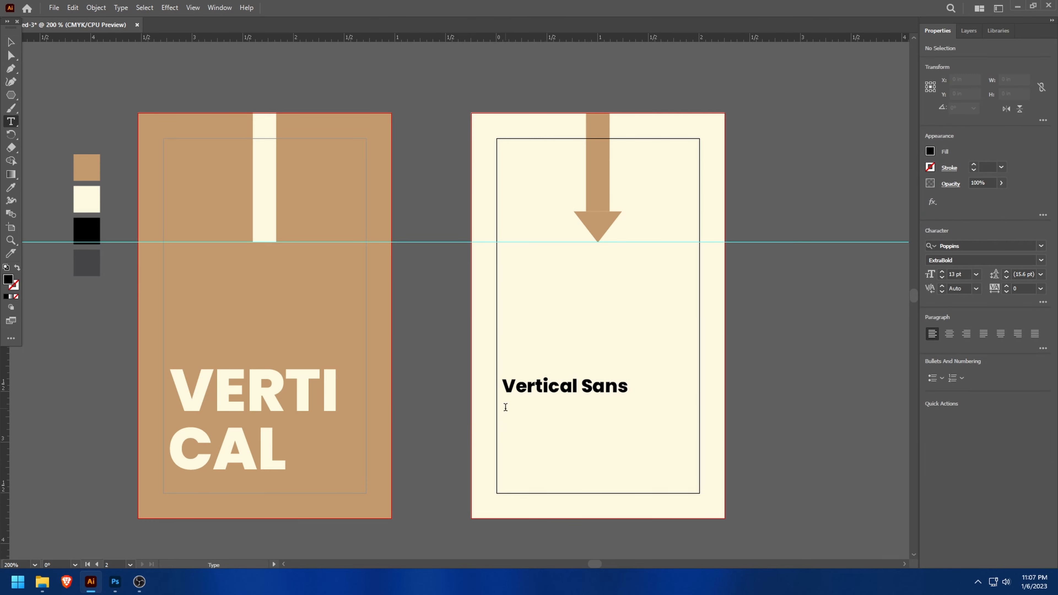
left_click(504, 408)
type("C")
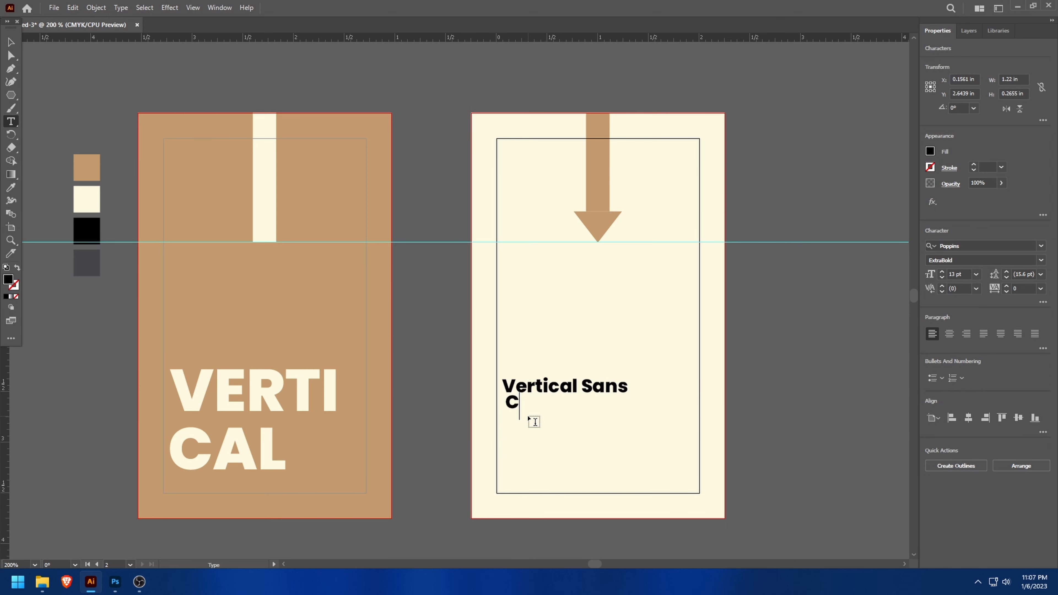
type("heif EX")
key("BackSpace")
type("xecutive")
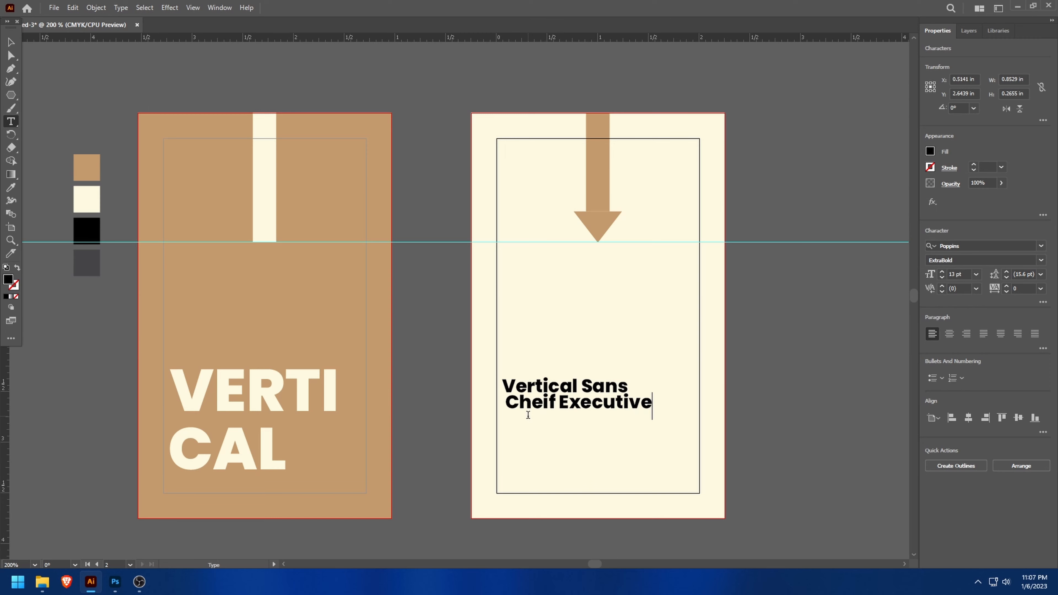
type(" Officer")
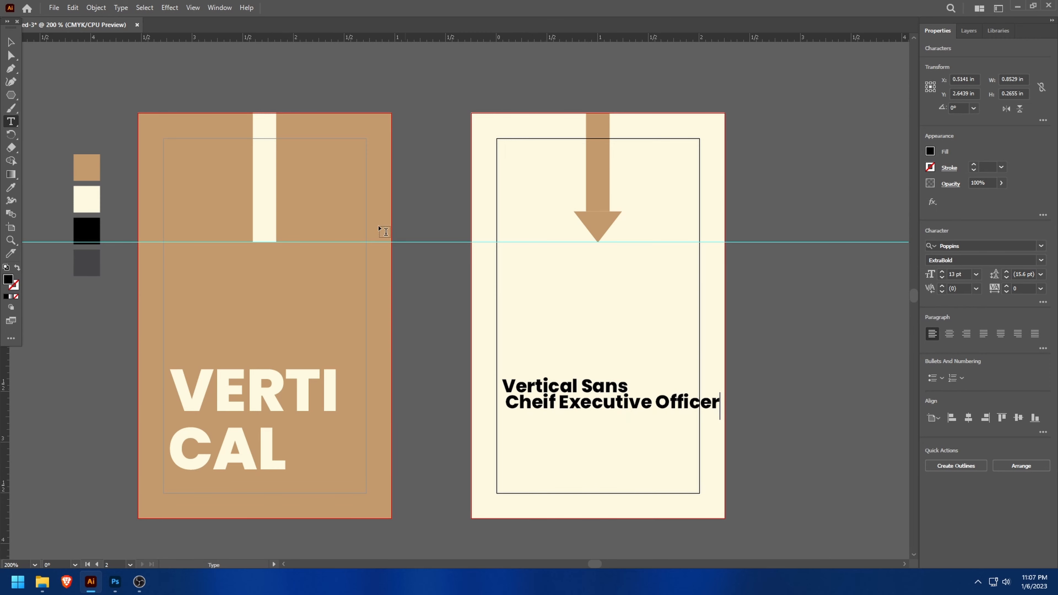
- Set the "Cheif Executive Officer" line to 7 pt and position it directly beneath "Vertical Sans"
left_click(11, 42)
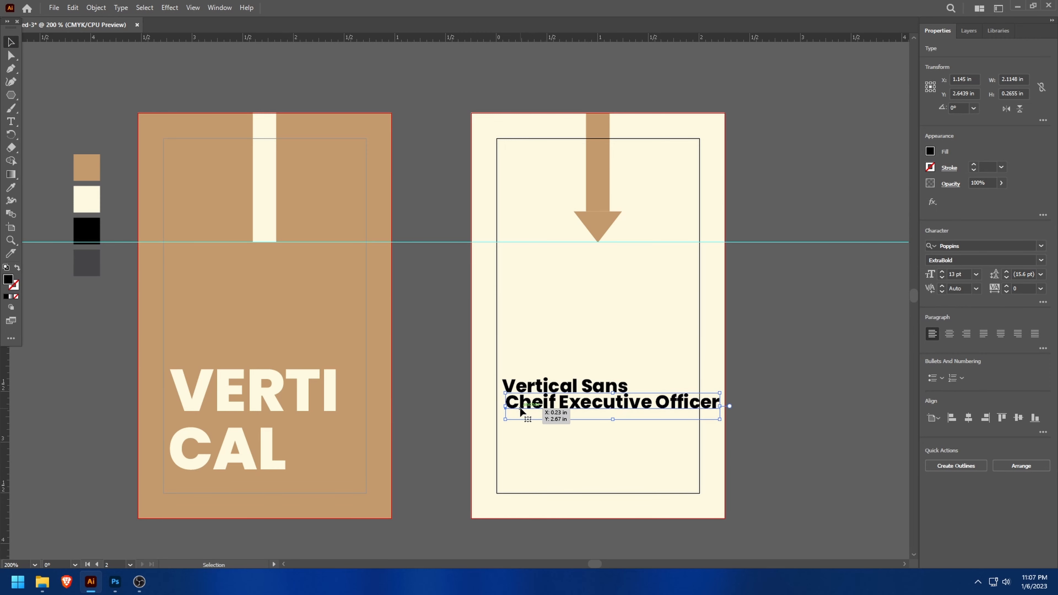
left_click_drag(520, 411, 514, 414)
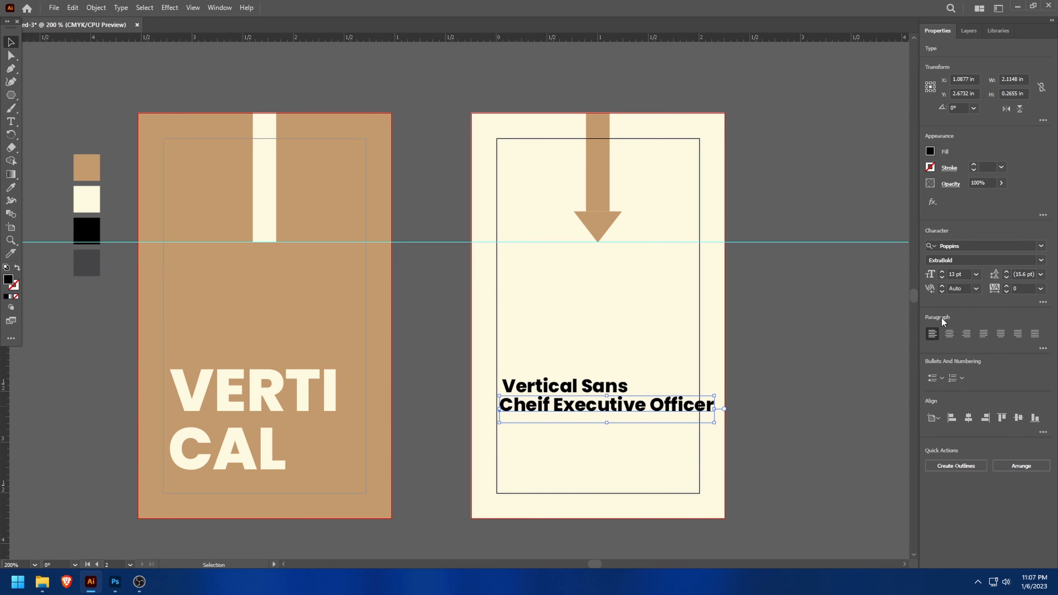
left_click(942, 277)
left_click(942, 278)
left_click(942, 277)
left_click(942, 277)
left_click(942, 277)
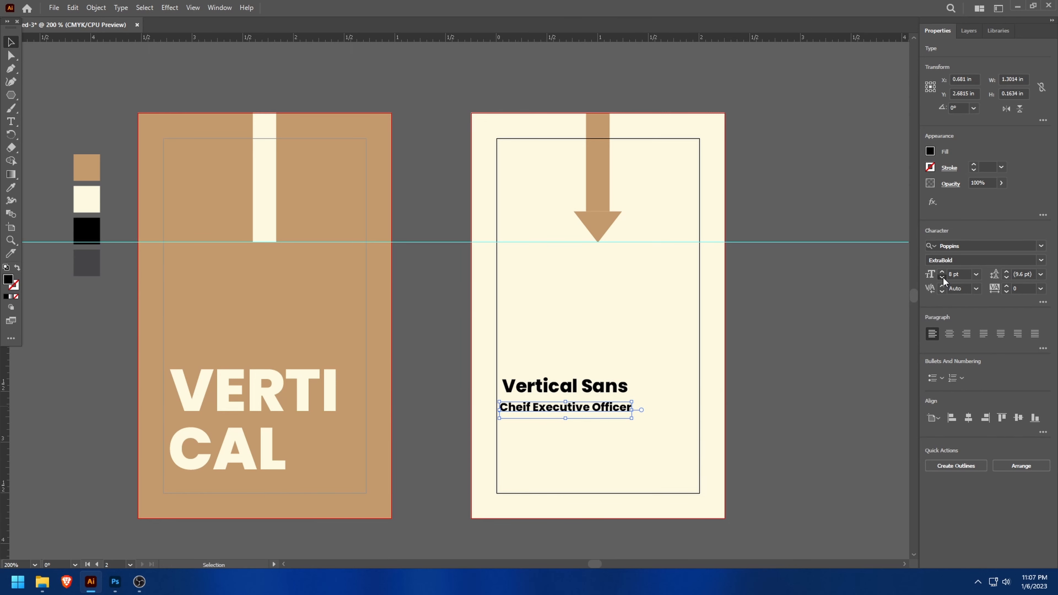
left_click(942, 277)
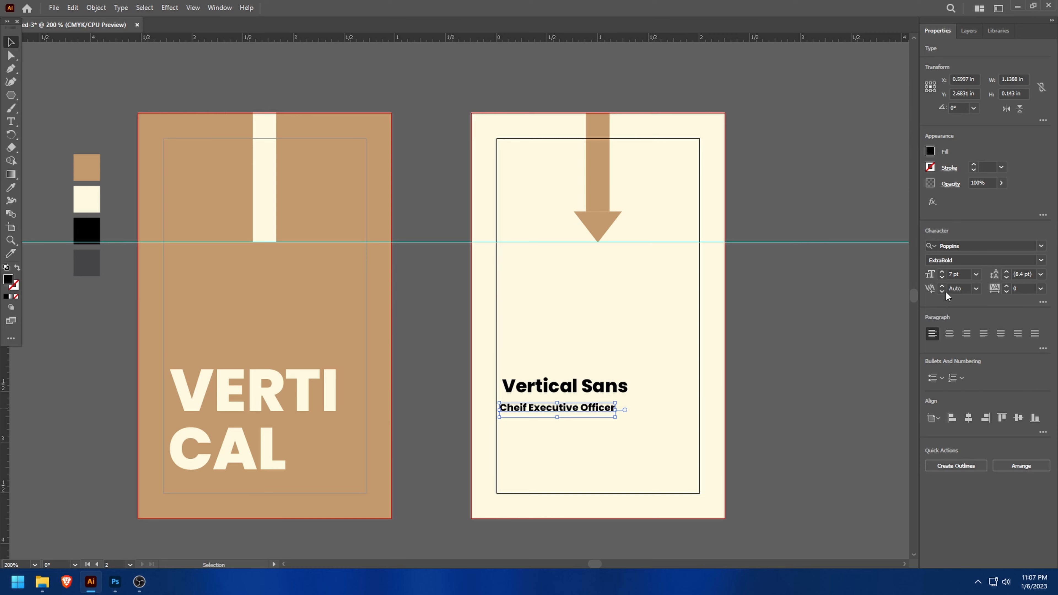
left_click(942, 271)
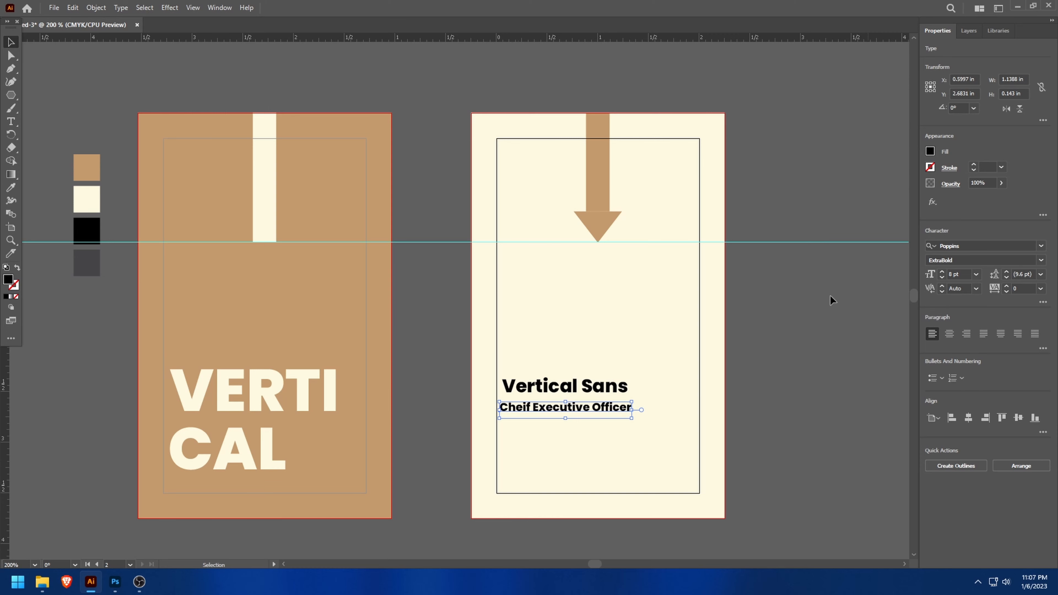
left_click(942, 277)
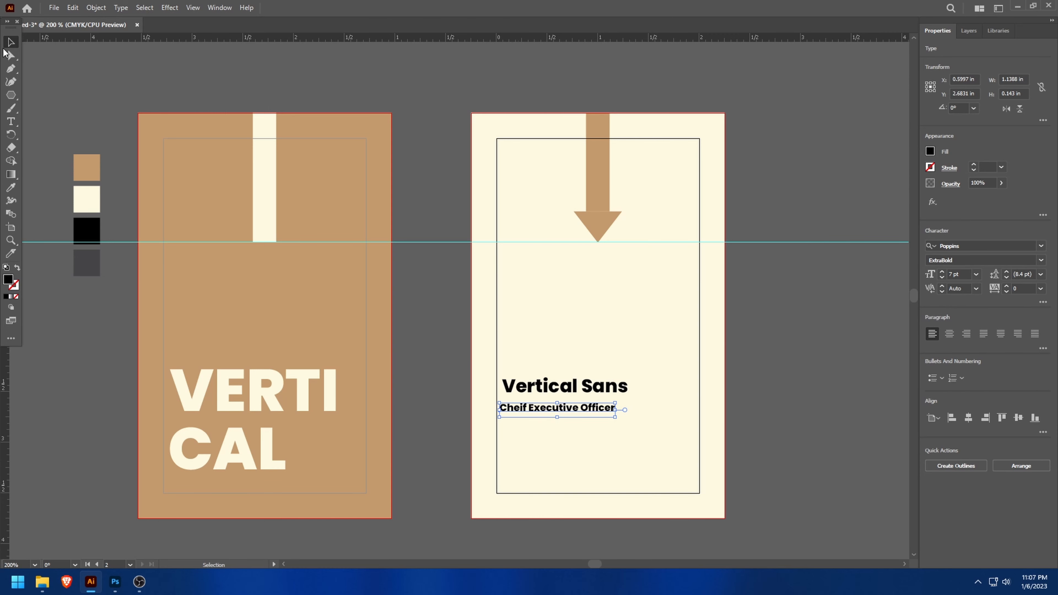
left_click_drag(531, 409, 537, 401)
left_click(517, 457)
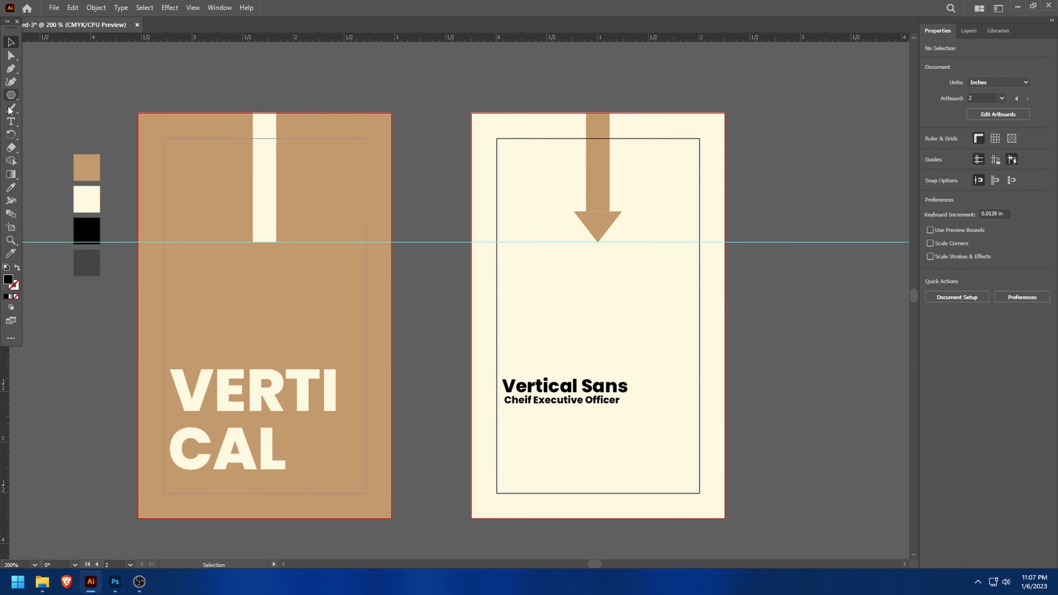
- Add a separate text line with the contact's phone number below "Cheif Executive Officer" on the cream artboard
left_click(10, 121)
left_click(516, 432)
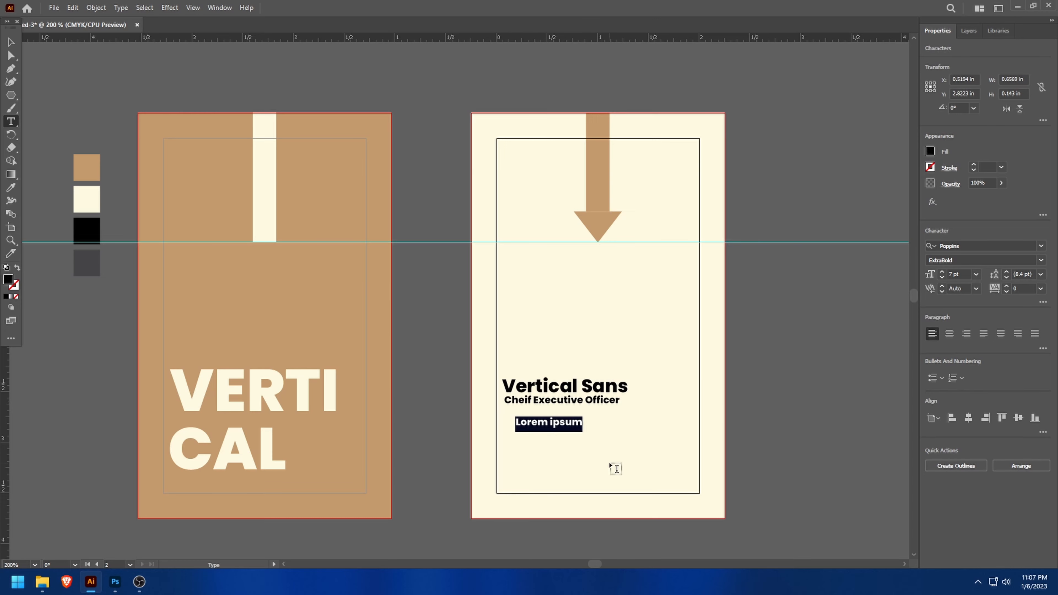
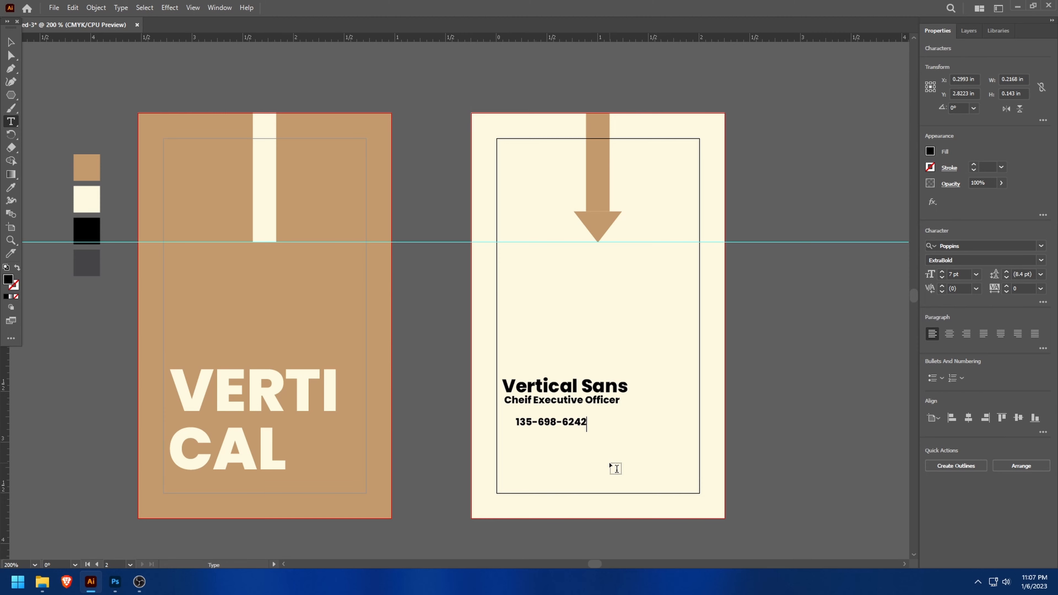
left_click(11, 42)
left_click_drag(526, 425, 547, 438)
double_click(567, 438)
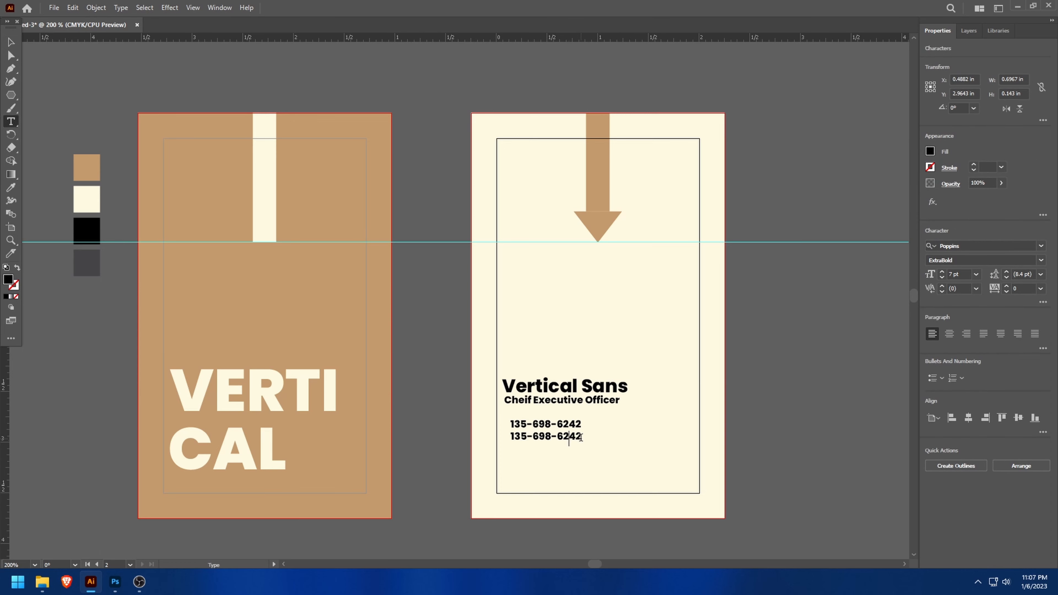
key("ctrl+a")
type("s")
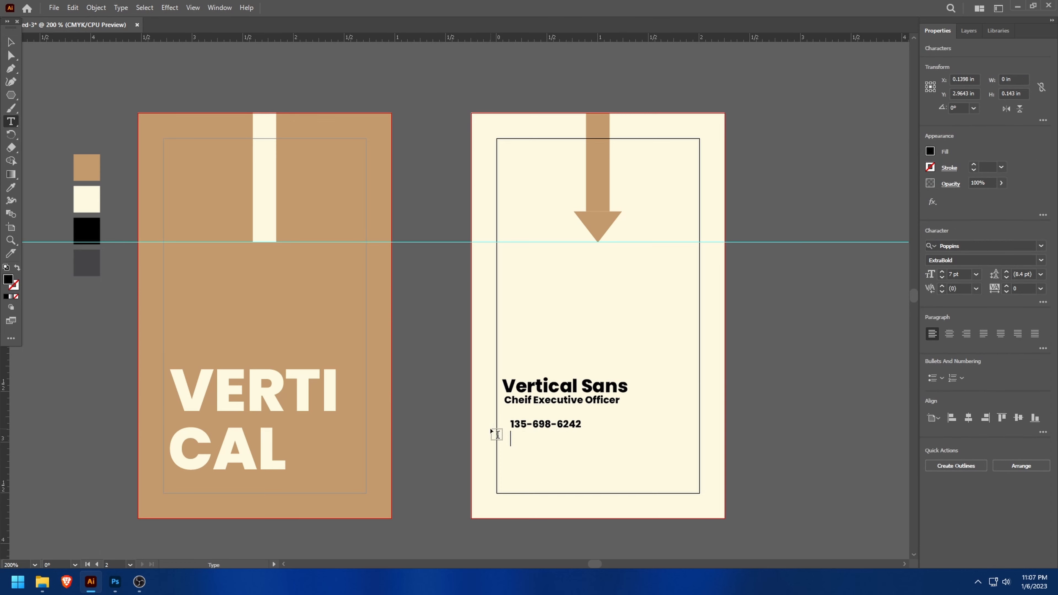
type("www.vertical.com")
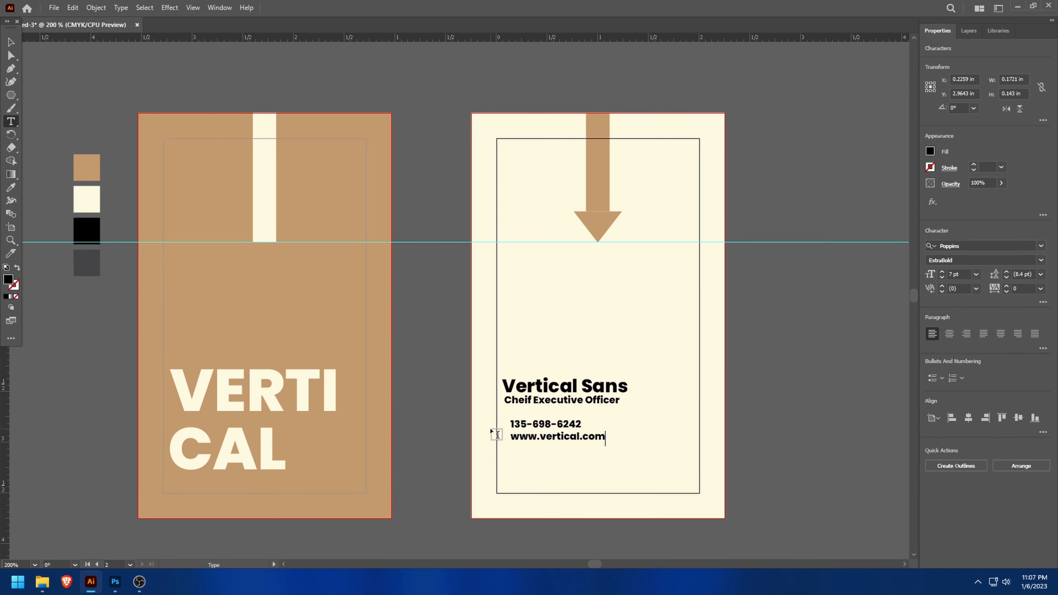
left_click(516, 454)
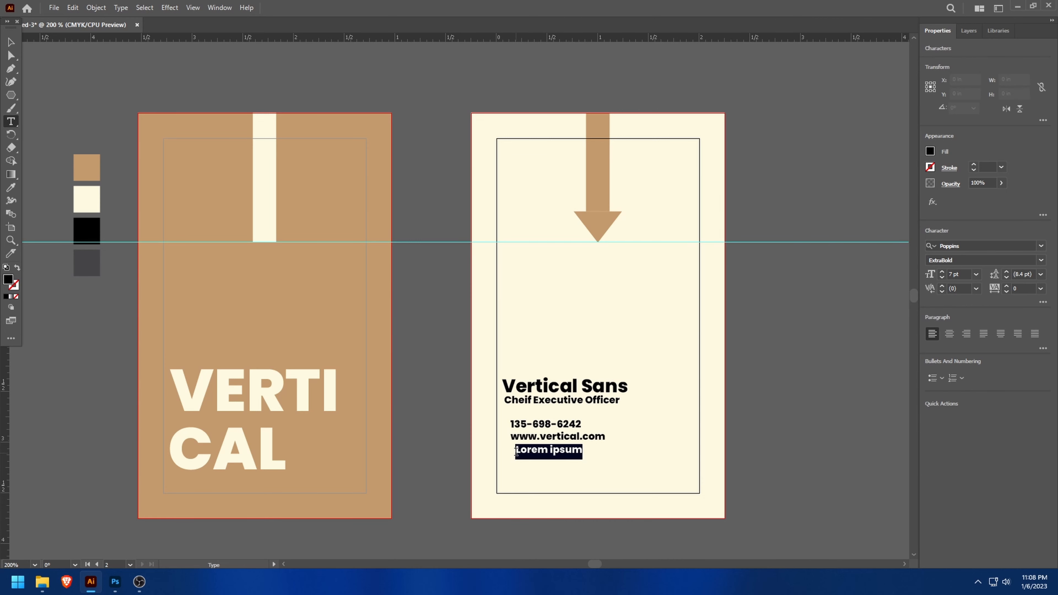
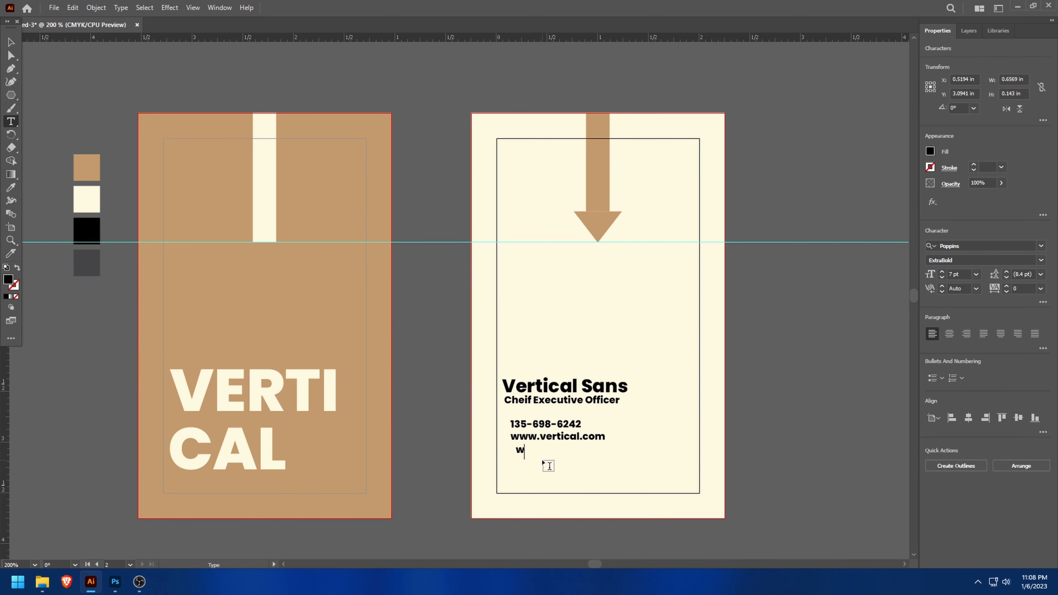
key("Escape")
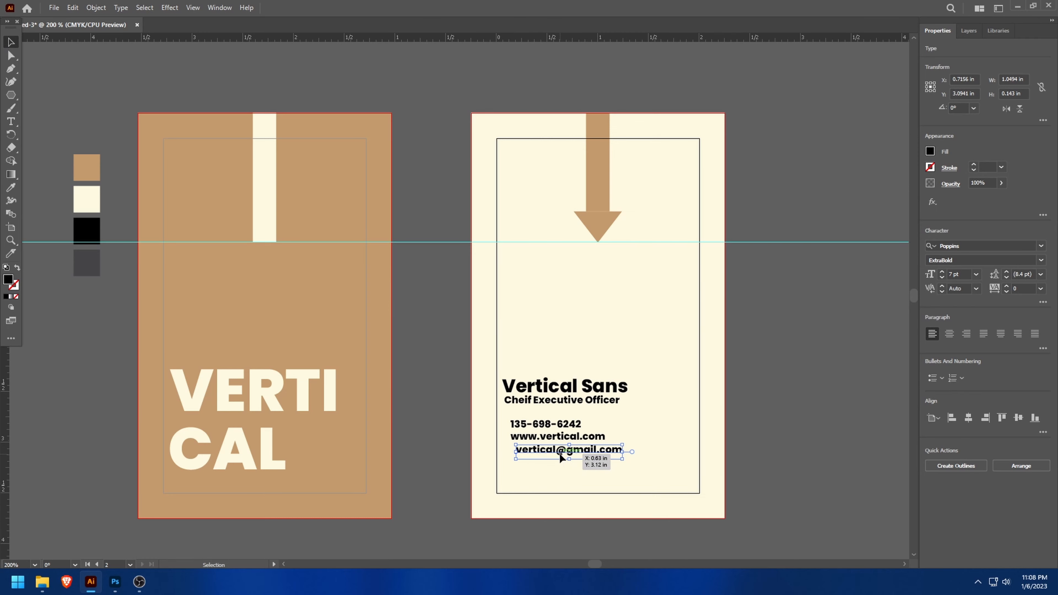
left_click_drag(562, 455, 553, 454)
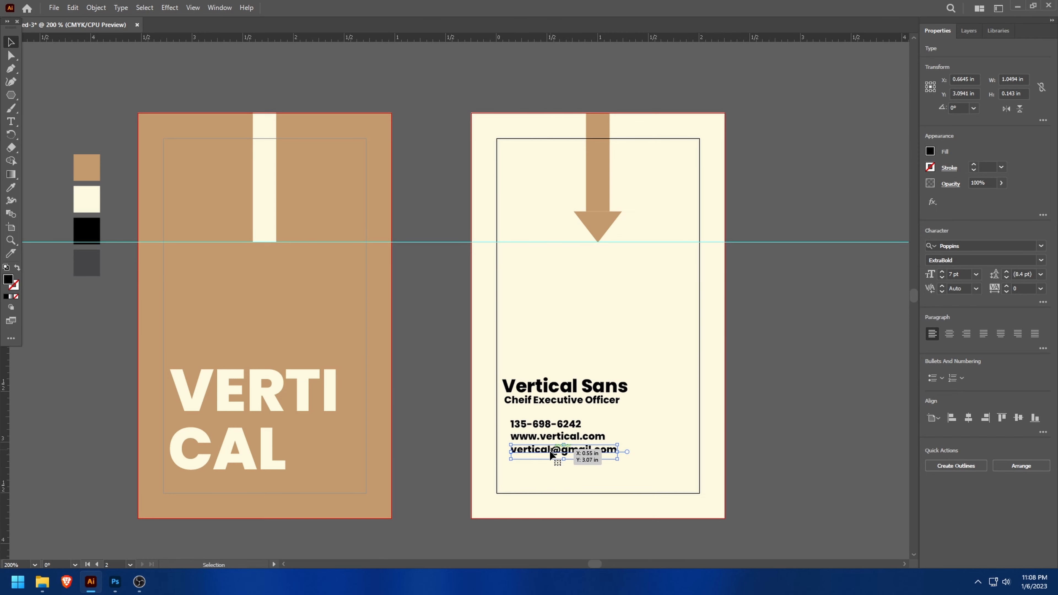
- Align the left edges of all five text lines on the cream artboard
left_click(552, 436, "shift")
left_click(547, 424, "shift")
left_click(538, 402, "shift")
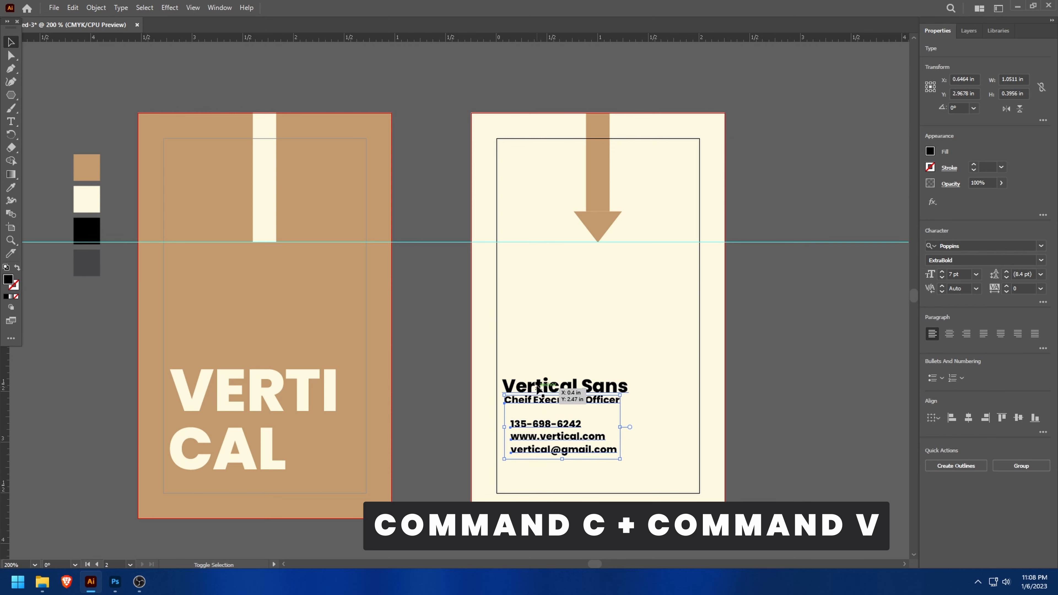
left_click(542, 387, "shift")
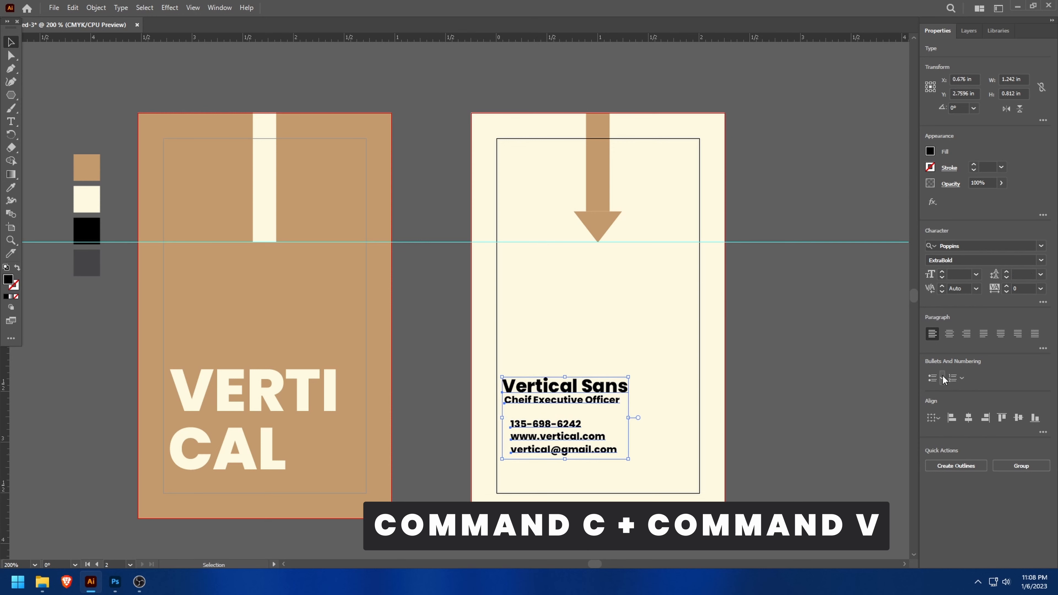
left_click(951, 418)
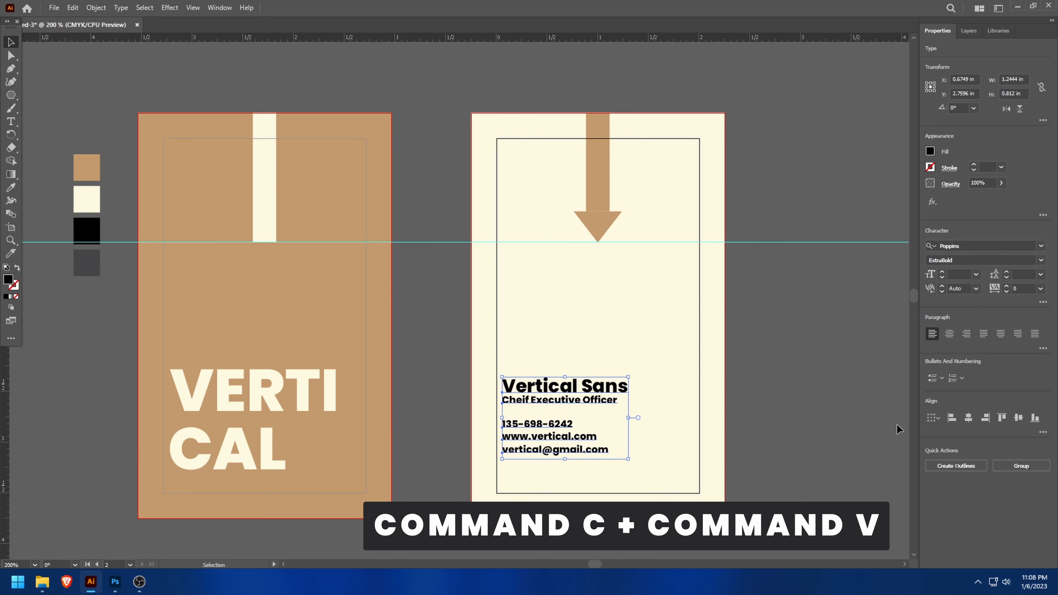
left_click(400, 306)
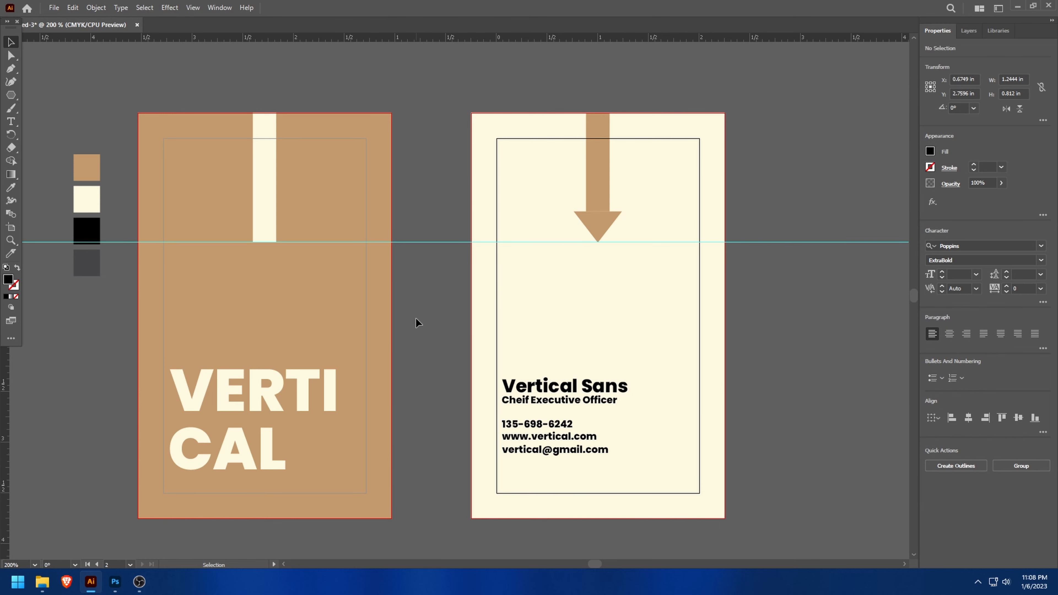
- Recolor the "Vertical Sans" text with the tan palette swatch using the Eyedropper
left_click(509, 392)
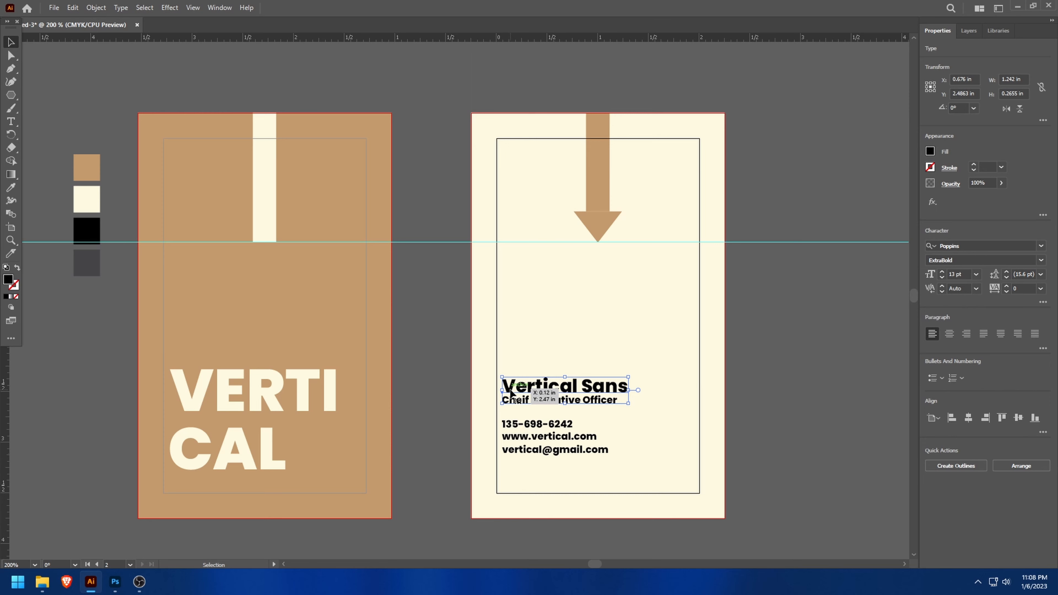
key("i")
left_click(93, 167)
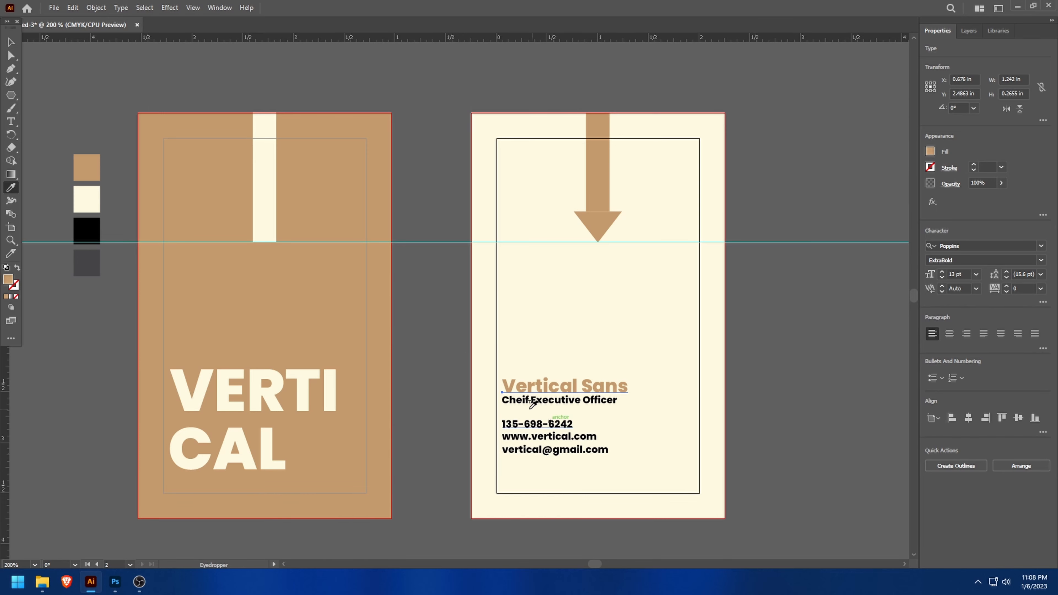
- Recolor the phone, website and e-mail lines with the dark gray palette swatch using the Eyedropper
scroll(546, 461, "up", 1)
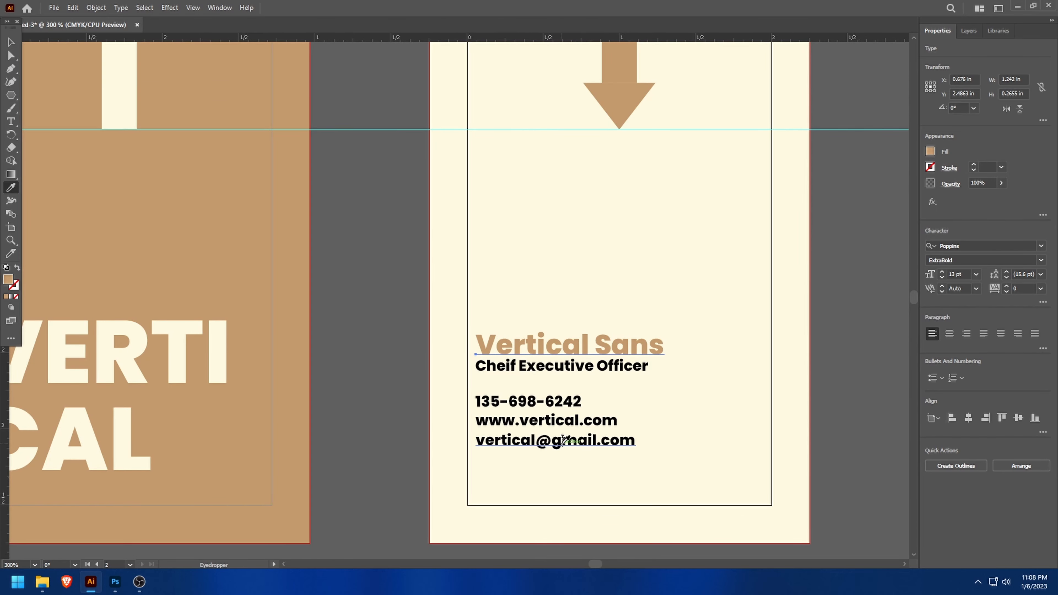
left_click(11, 41)
left_click(503, 448, "shift")
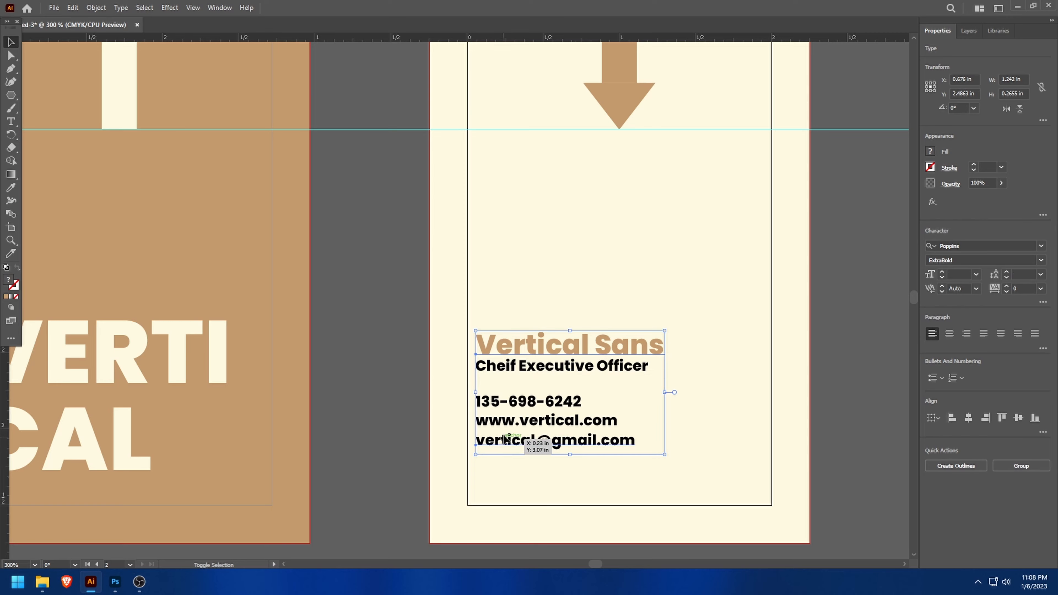
left_click(651, 482)
left_click(535, 448)
left_click(541, 421, "shift")
left_click(537, 402, "shift")
scroll(272, 407, "down", 4)
scroll(169, 394, "up", 2)
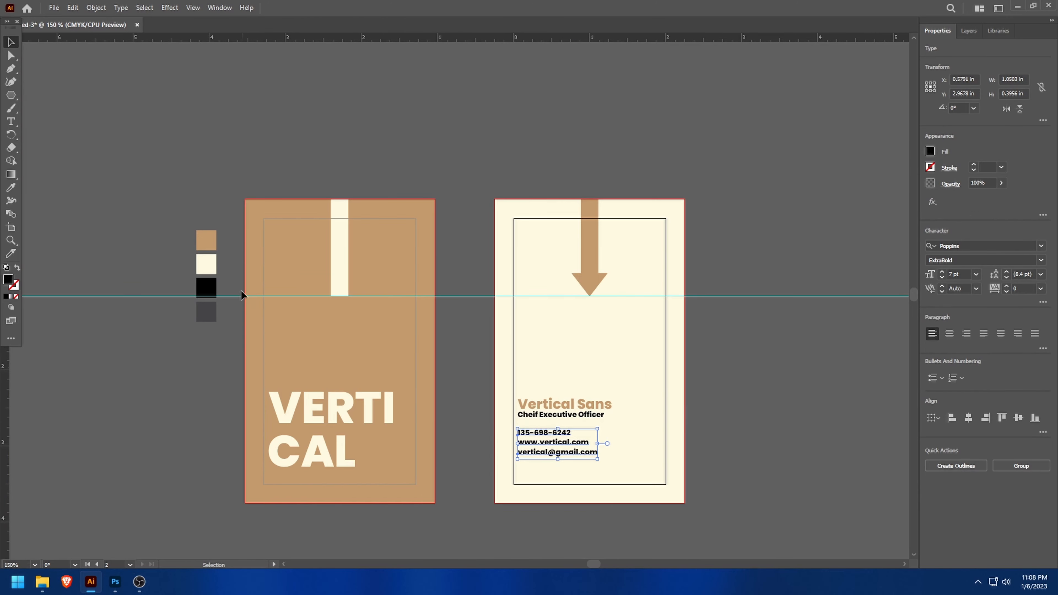
key("i")
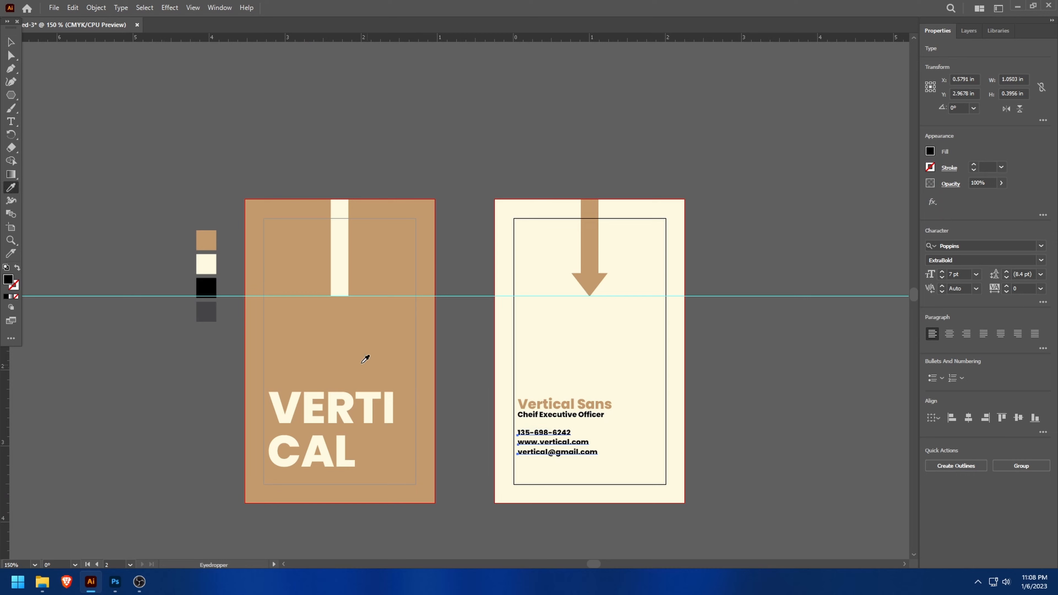
left_click(210, 308)
scroll(554, 455, "up", 2)
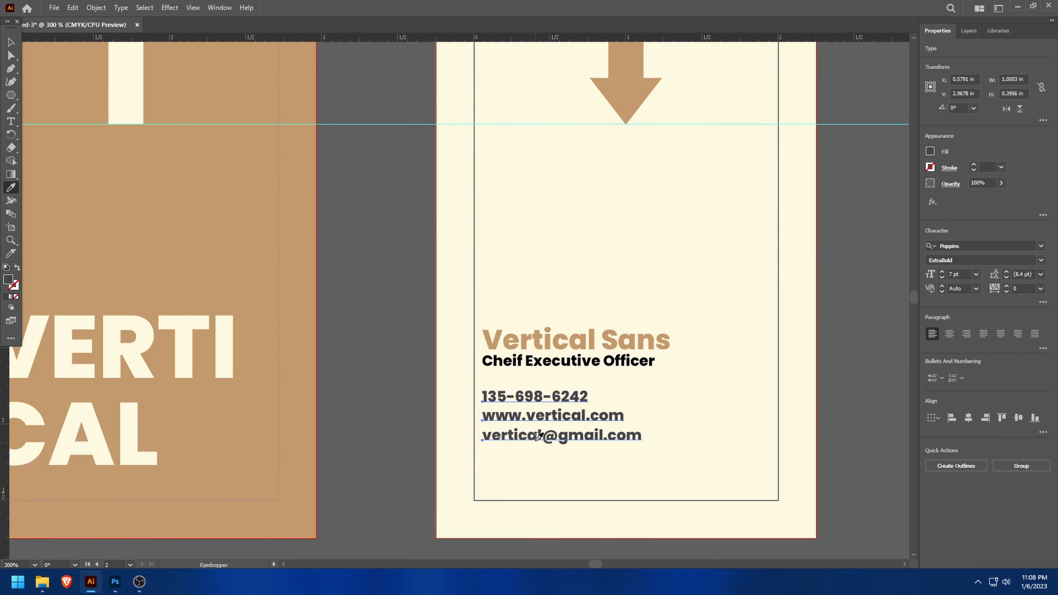
scroll(464, 434, "down", 1)
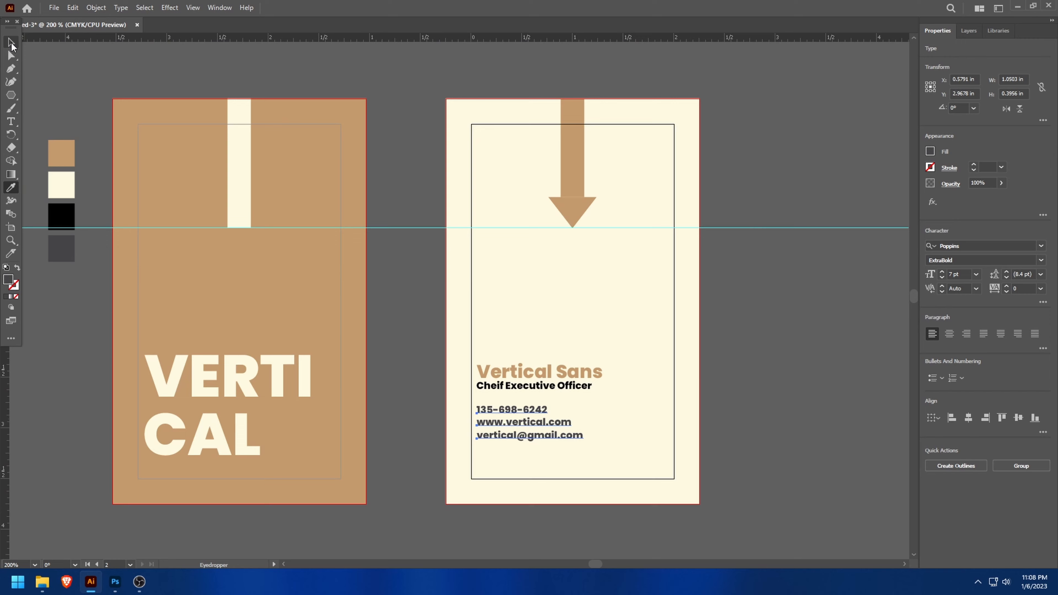
left_click(11, 44)
left_click(375, 340)
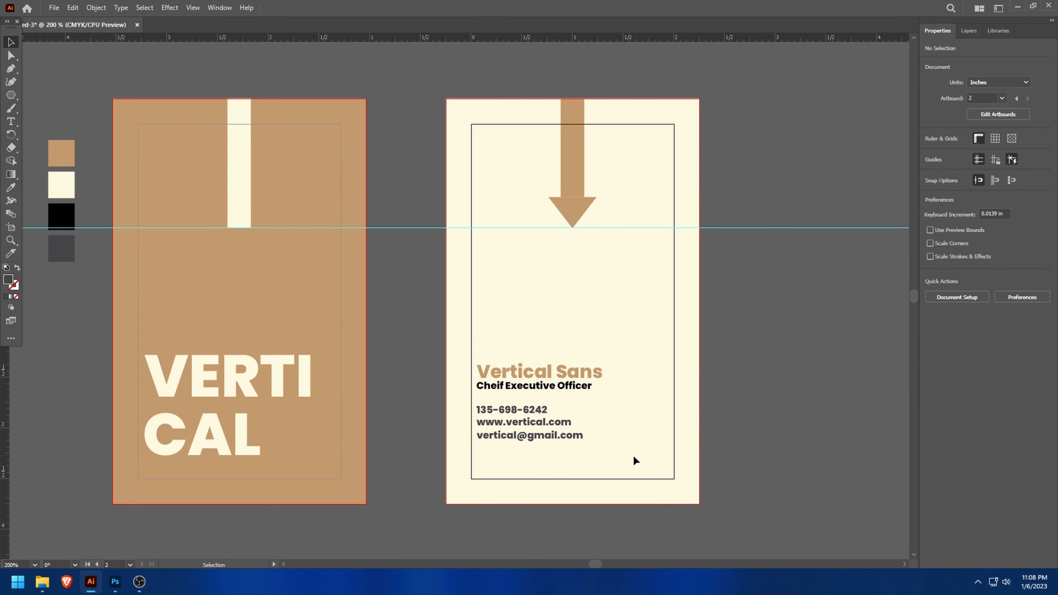
- Move the cream artboard's text block down against the frame's left edge, and lower the horizontal guide to the baseline of "CAL"
left_click_drag(628, 458, 481, 389)
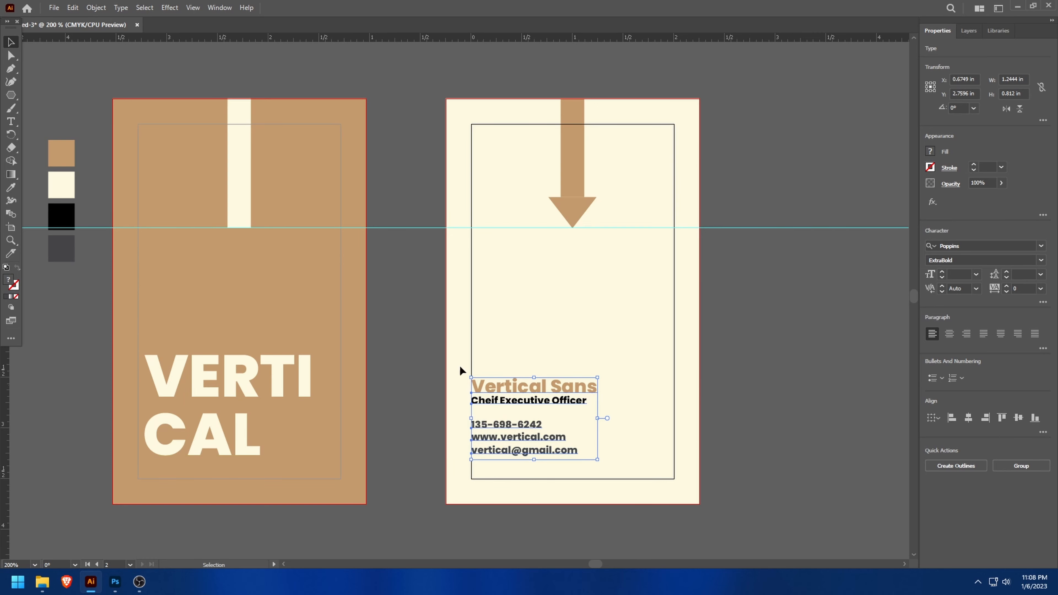
left_click_drag(413, 227, 238, 457)
scroll(238, 457, "up", 5)
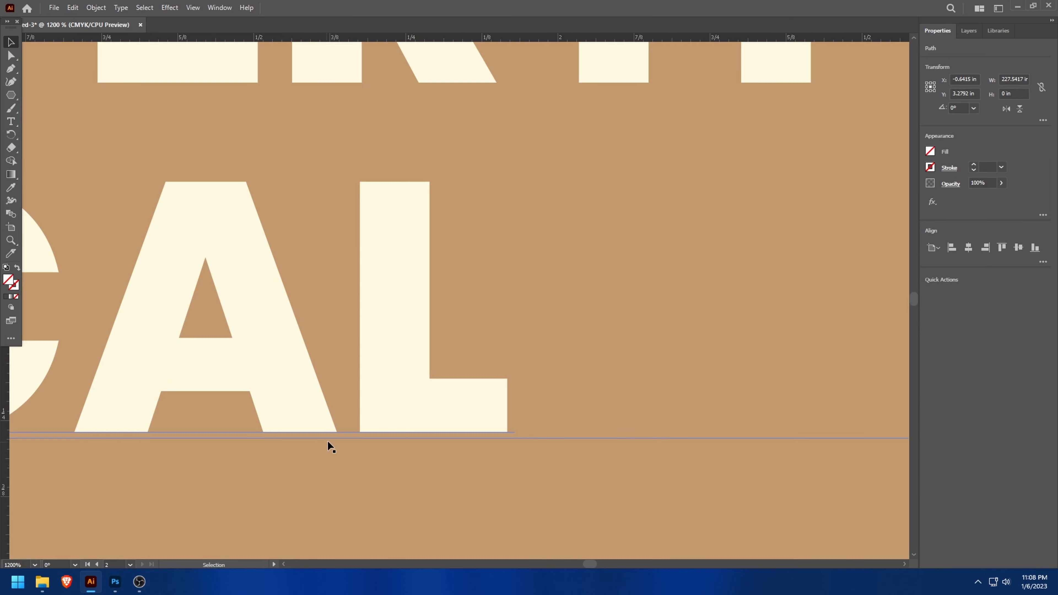
left_click_drag(342, 438, 345, 431)
- Place the text block just inside the frame's left edge with its last line resting near the horizontal guide
scroll(902, 458, "down", 4)
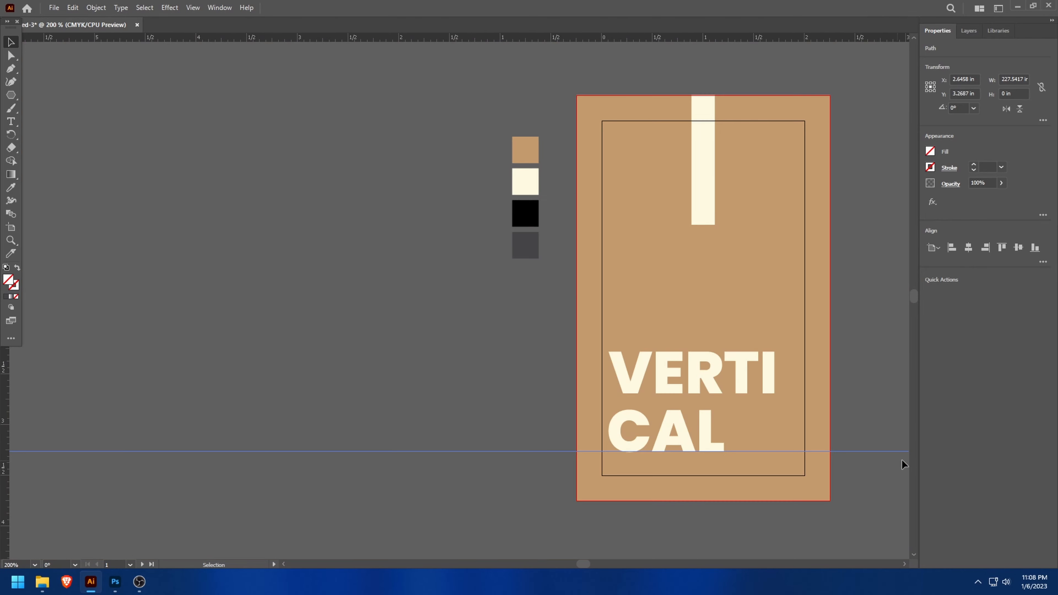
left_click_drag(583, 563, 593, 563)
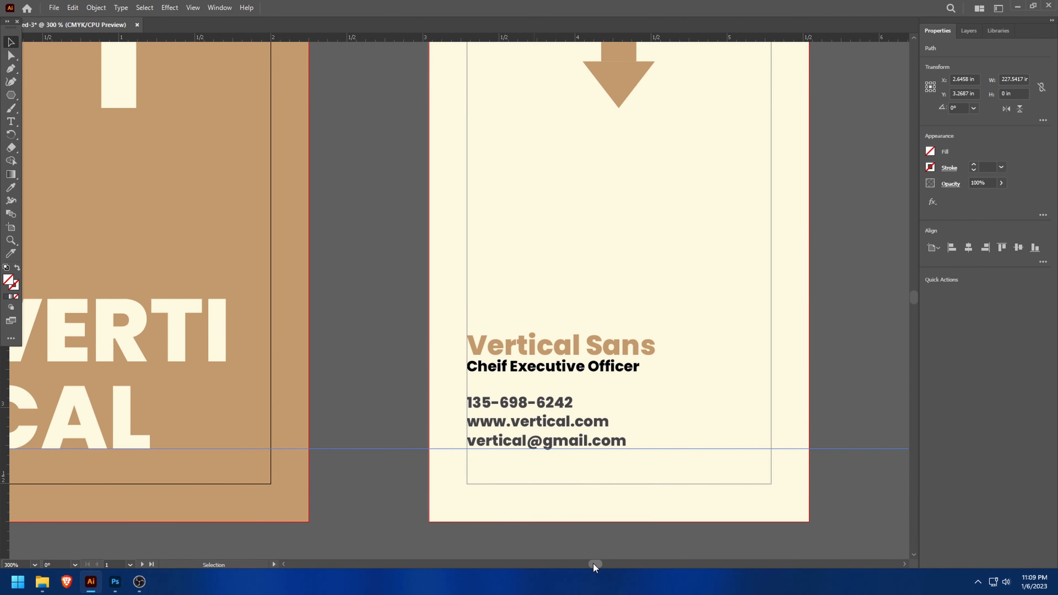
scroll(508, 410, "up", 2)
left_click(580, 261)
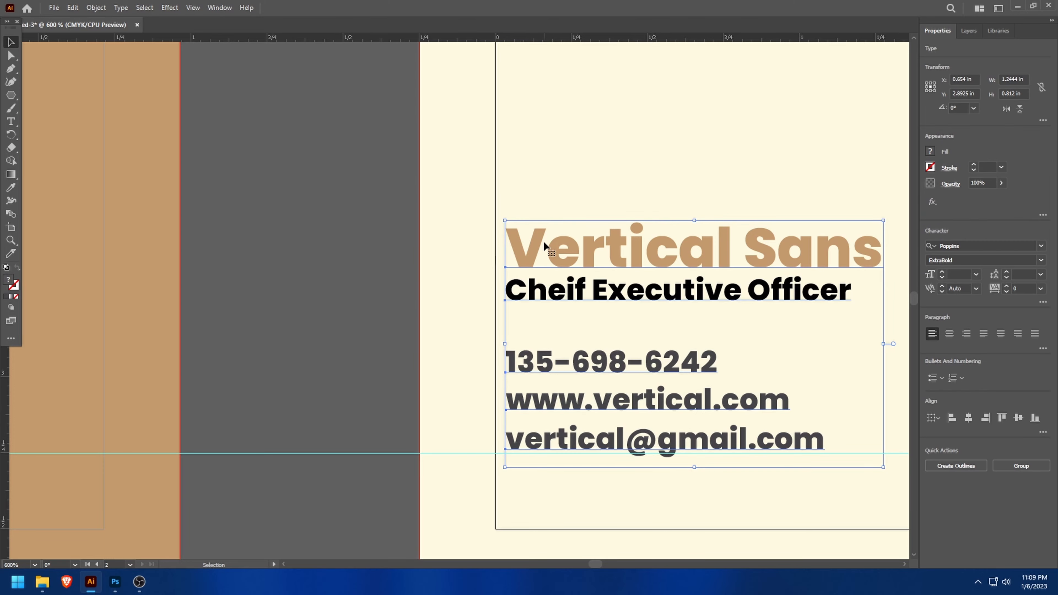
mouse_move(548, 239)
left_mouse_down()
mouse_move(537, 249)
mouse_move(565, 246)
left_mouse_up()
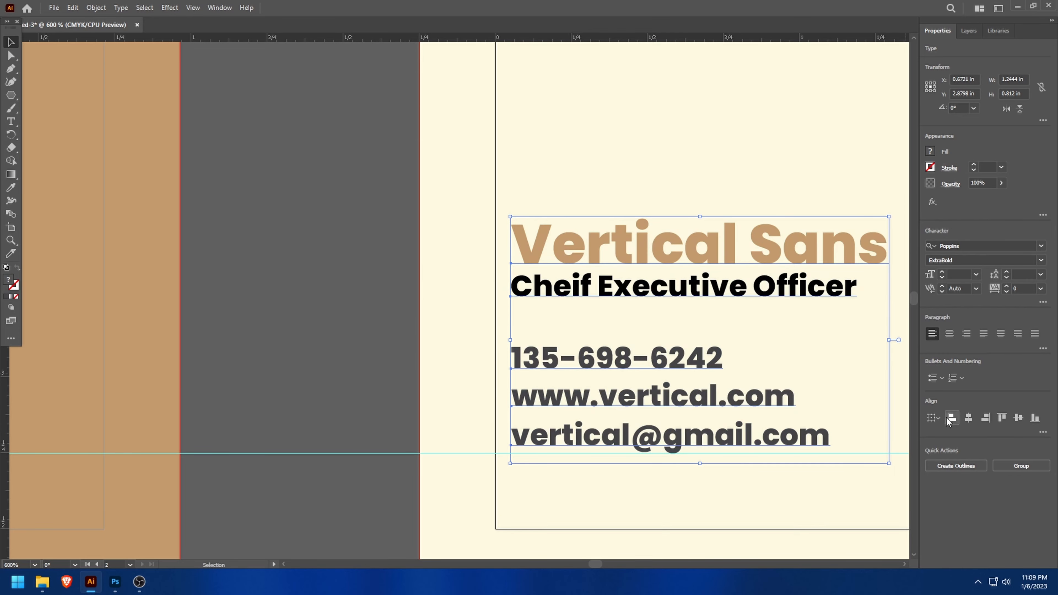
left_click(397, 319)
- Check the lower alignment of the "VERTICAL" title and the contact text against the guide across both artboards
scroll(377, 322, "down", 3)
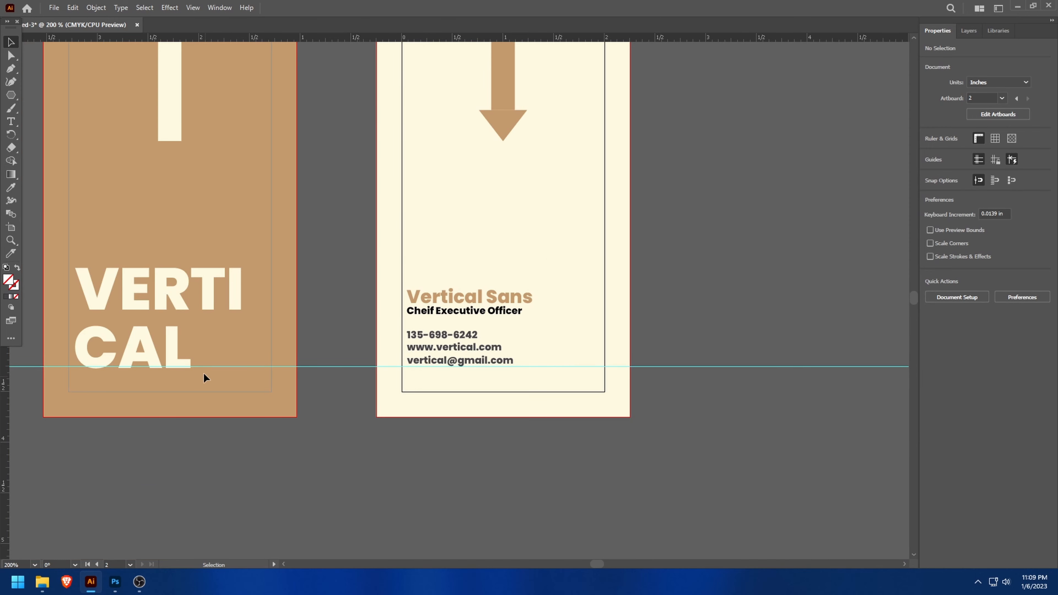
scroll(204, 373, "down", 1)
scroll(85, 313, "up", 1)
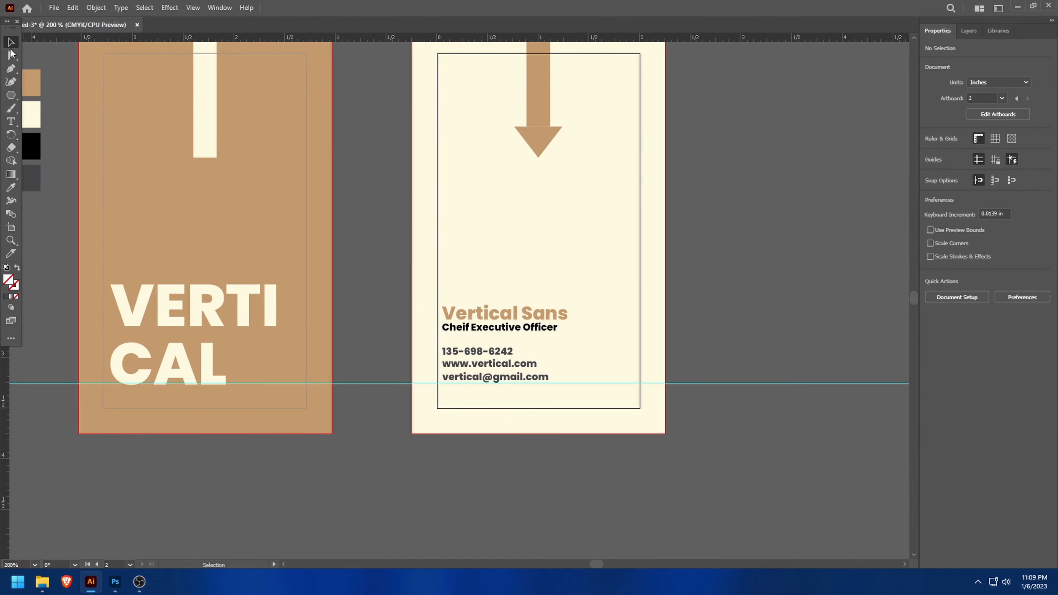
left_click_drag(362, 382, 349, 3)
scroll(189, 337, "down", 2)
scroll(189, 337, "down", 2)
scroll(104, 190, "up", 3)
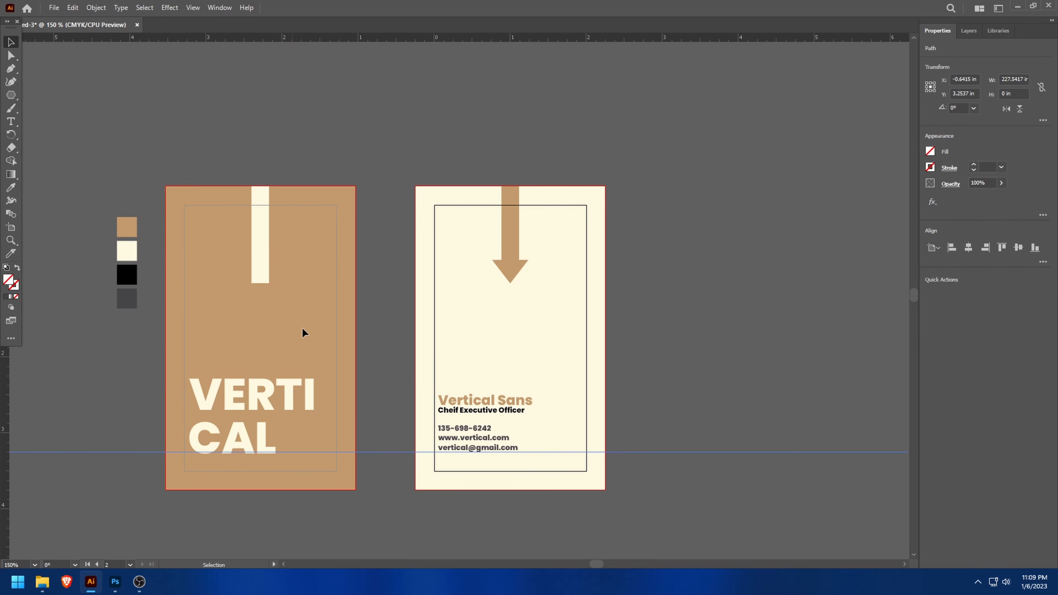
scroll(337, 375, "down", 2)
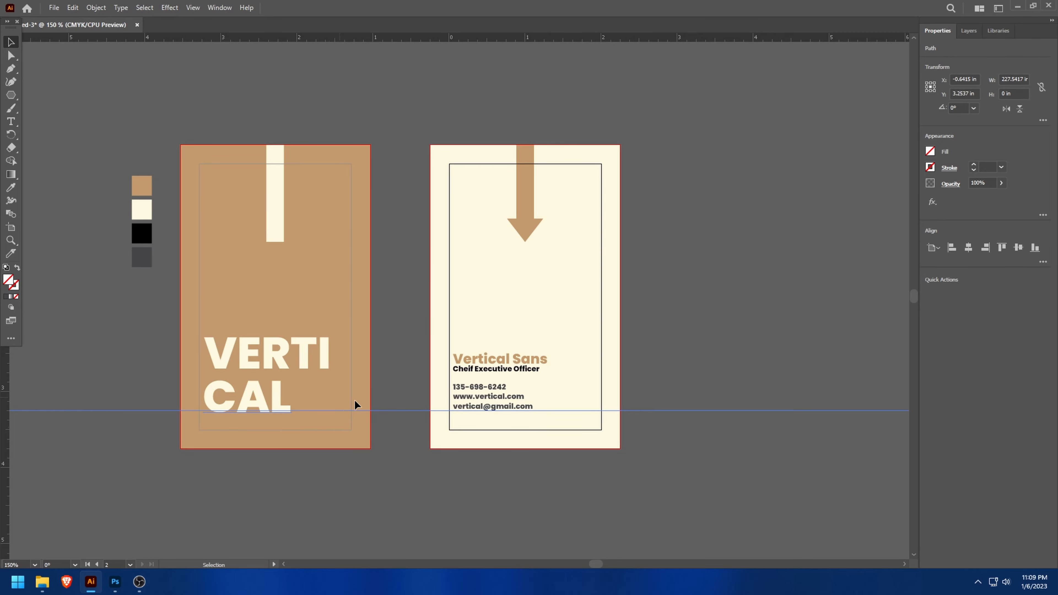
scroll(532, 425, "up", 1)
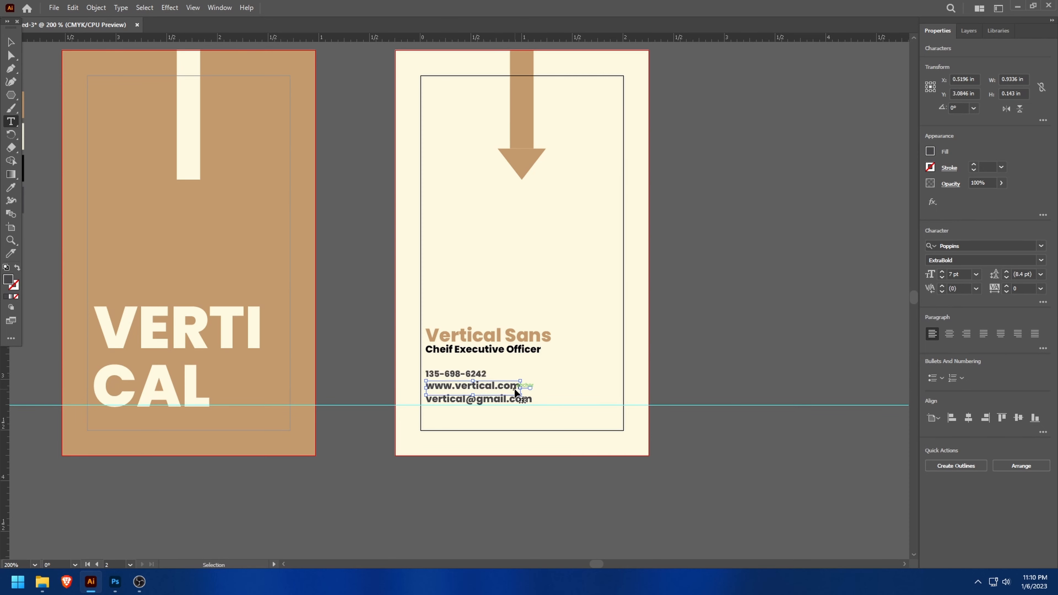
triple_click(503, 383)
left_click(942, 272)
left_click(942, 273)
left_click(942, 278)
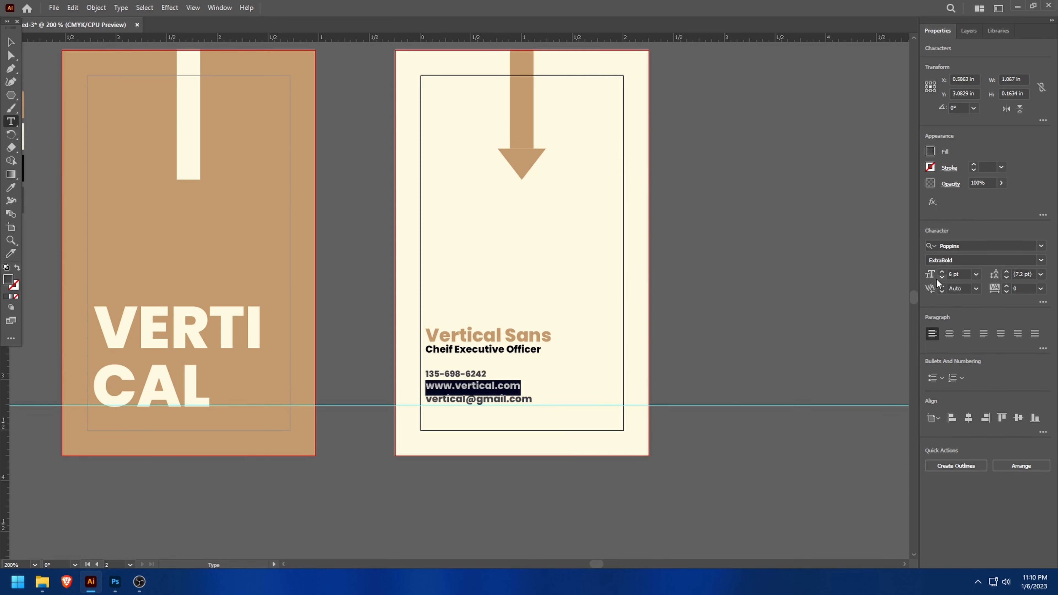
- Set the font size of the e-mail line on the cream artboard to 6 pt
left_click(512, 400)
triple_click(520, 399)
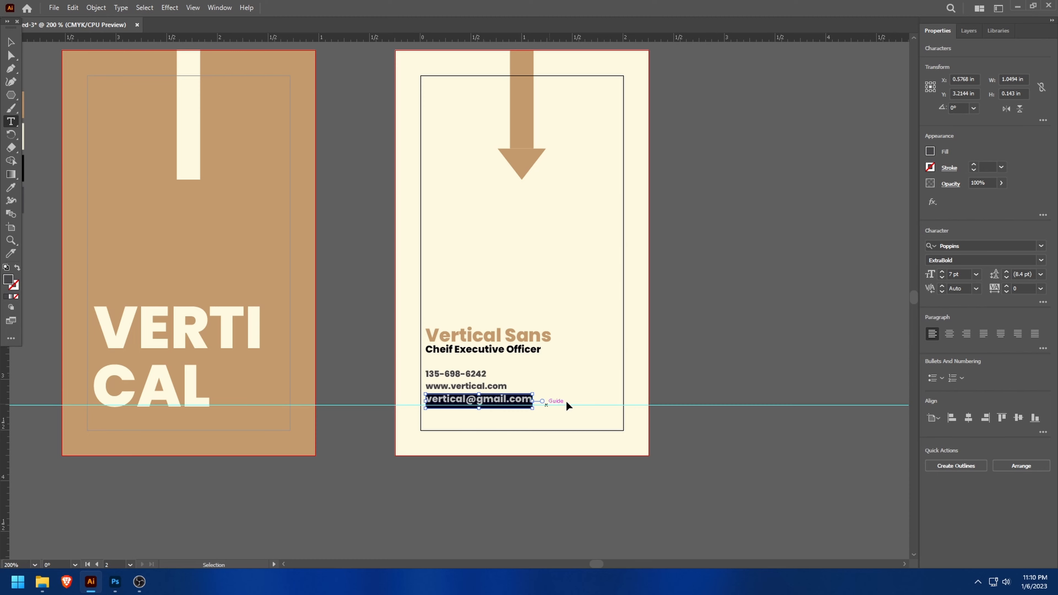
left_click(942, 278)
left_click(644, 510)
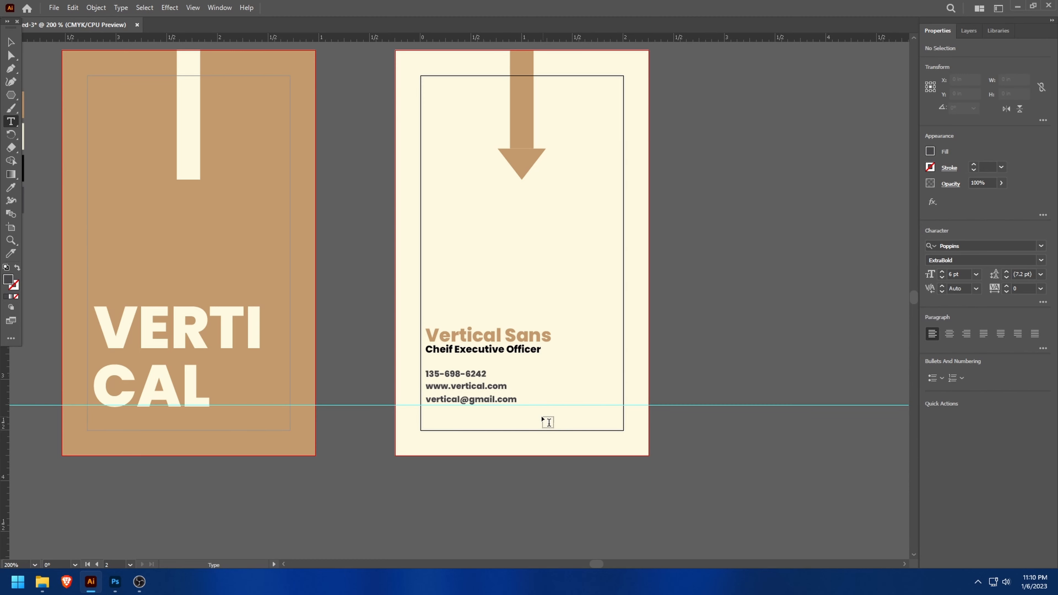
- Rest the three contact lines on the horizontal guide and tighten the gap between them and the job title
key("v")
left_click_drag(523, 407, 433, 375)
left_click(562, 359)
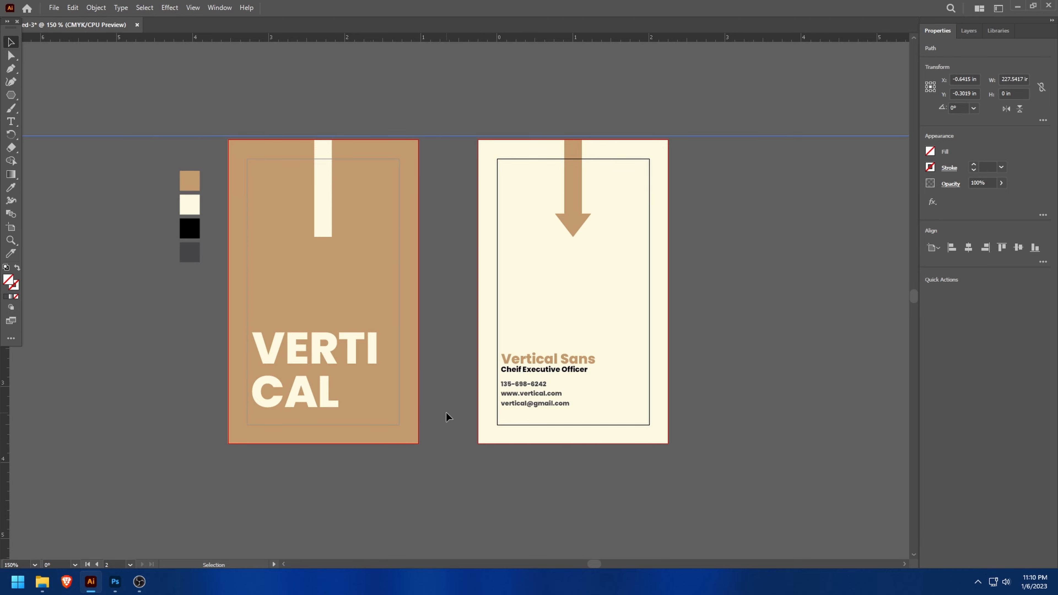
- Save the document under the name "Vertical Card" in Adobe PDF format in the Documents folder
left_click(55, 8)
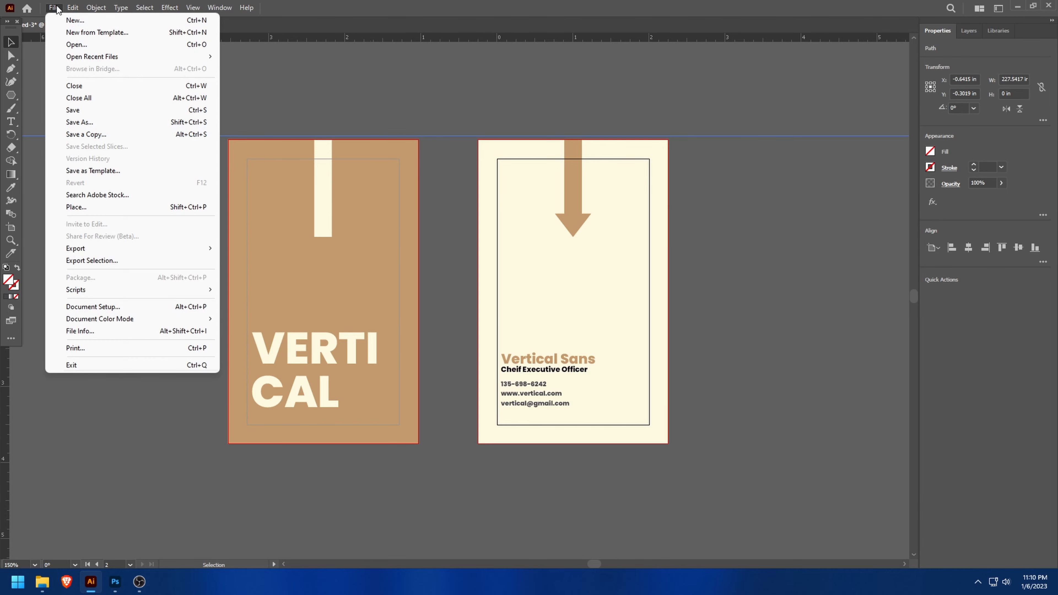
left_click(96, 122)
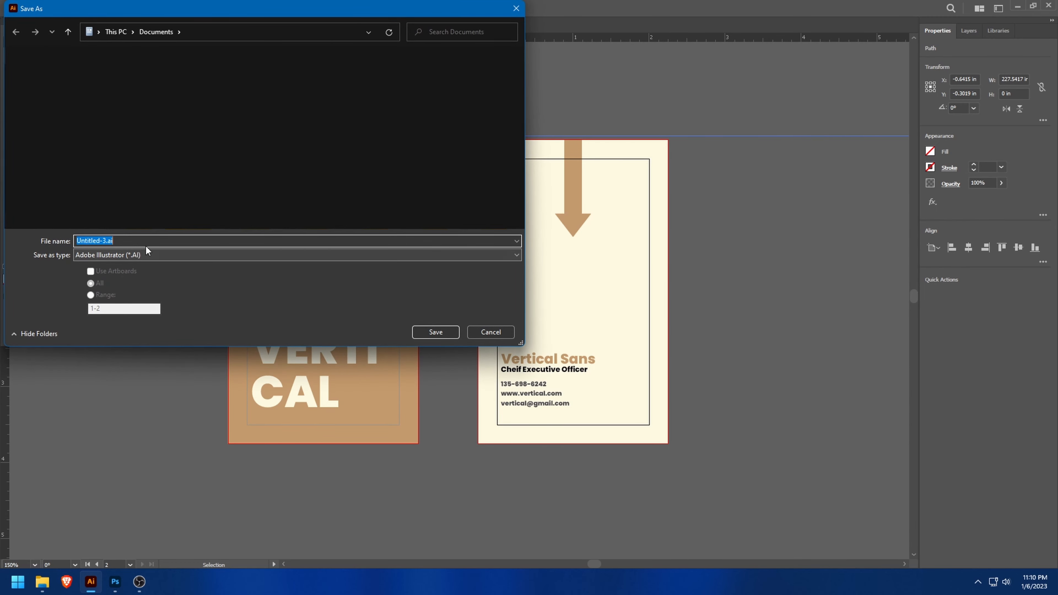
type("Ve")
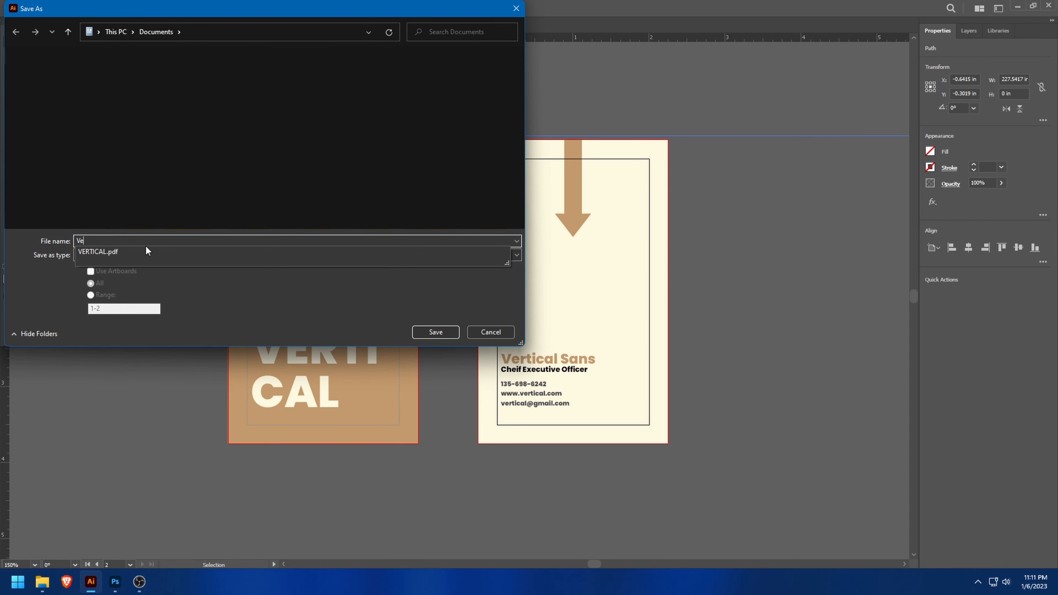
type("rtical Card")
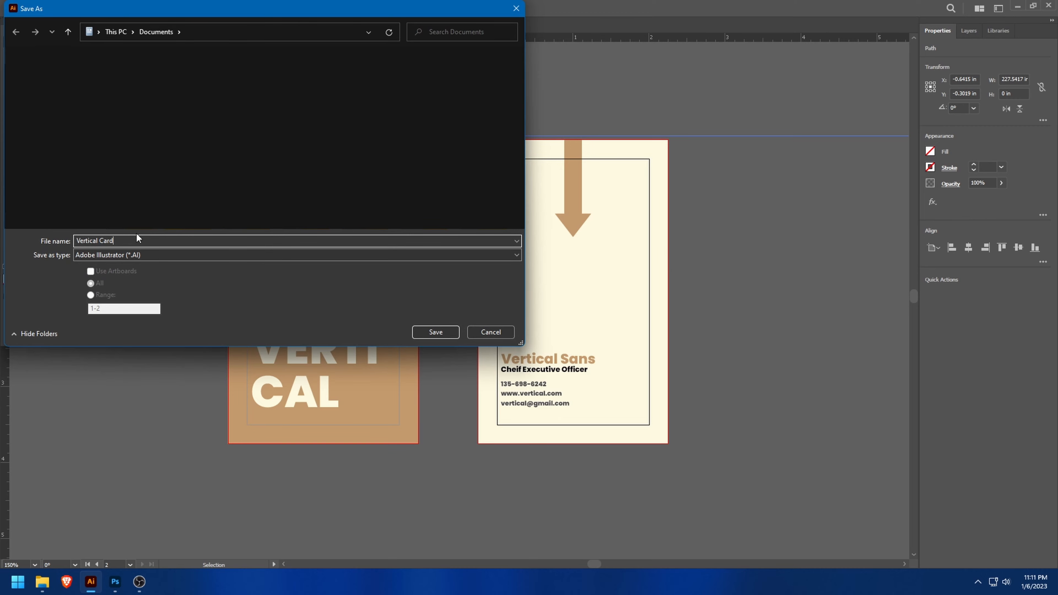
left_click(99, 257)
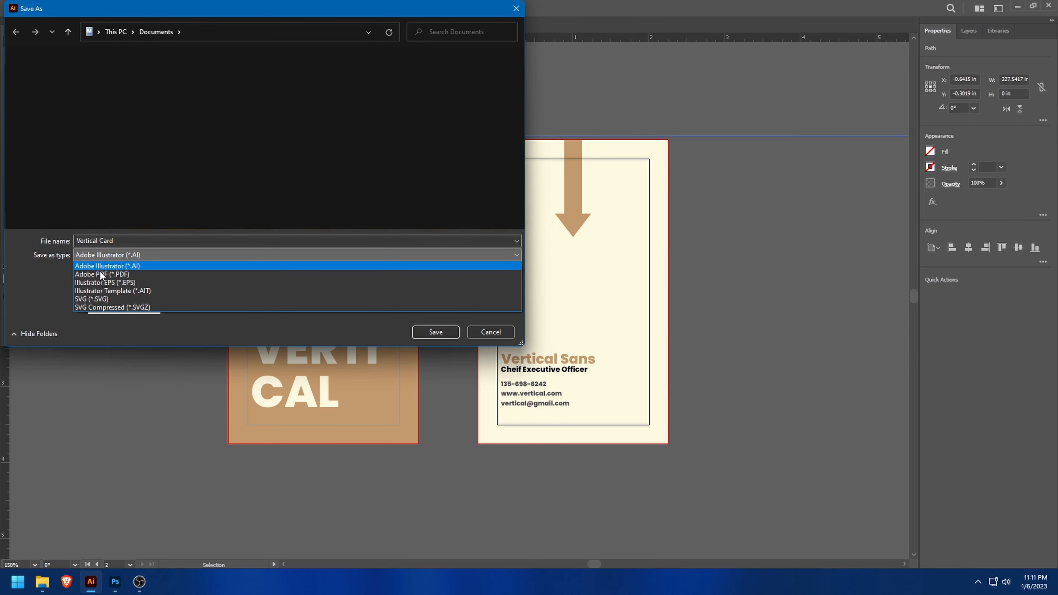
left_click(102, 274)
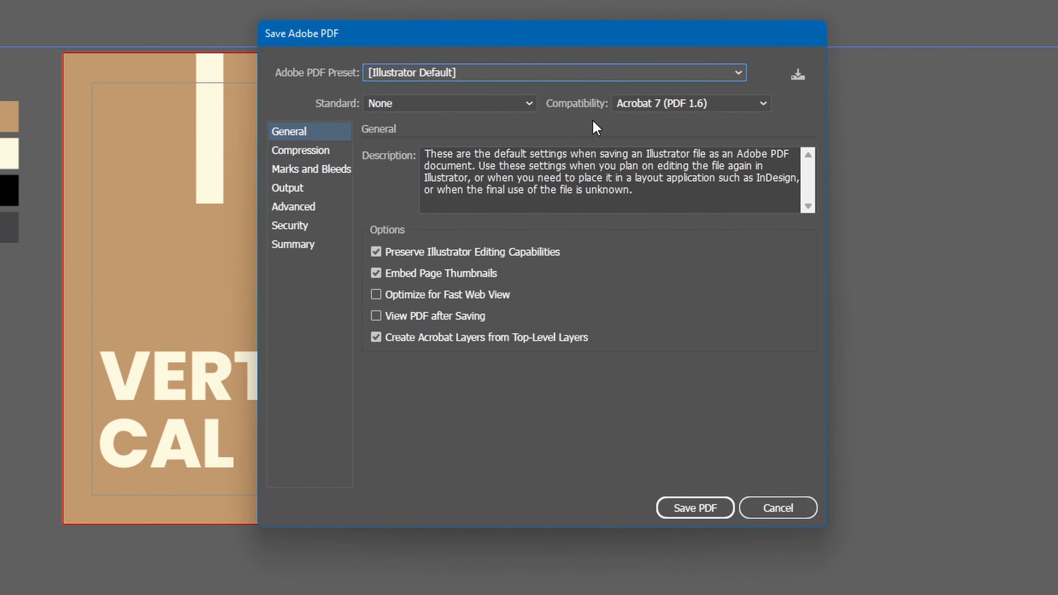
- Set the PDF compatibility to Acrobat 8 (PDF 1.7) and save the PDF
left_click(649, 104)
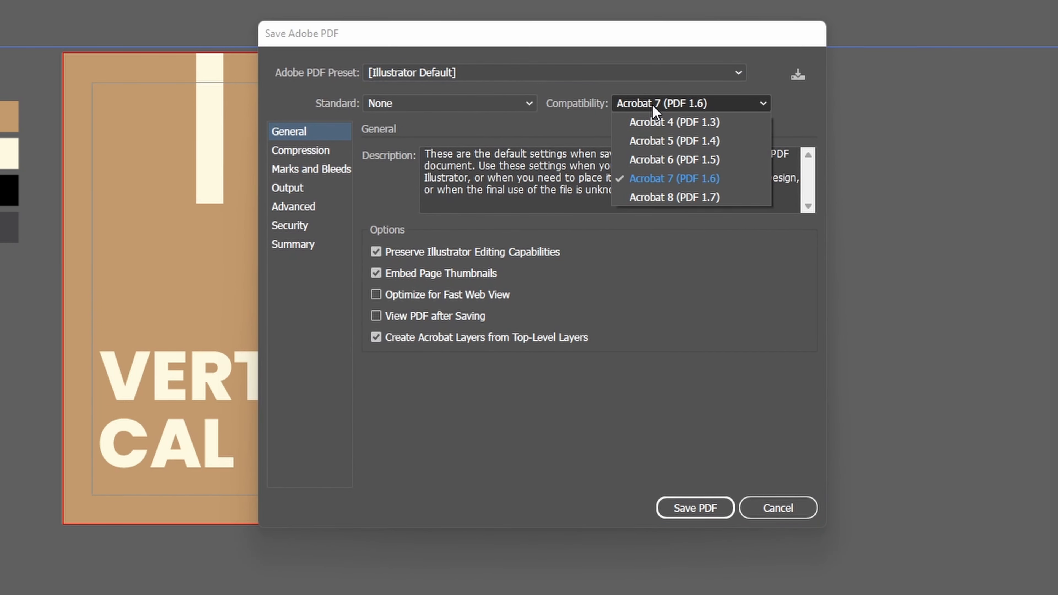
left_click(657, 198)
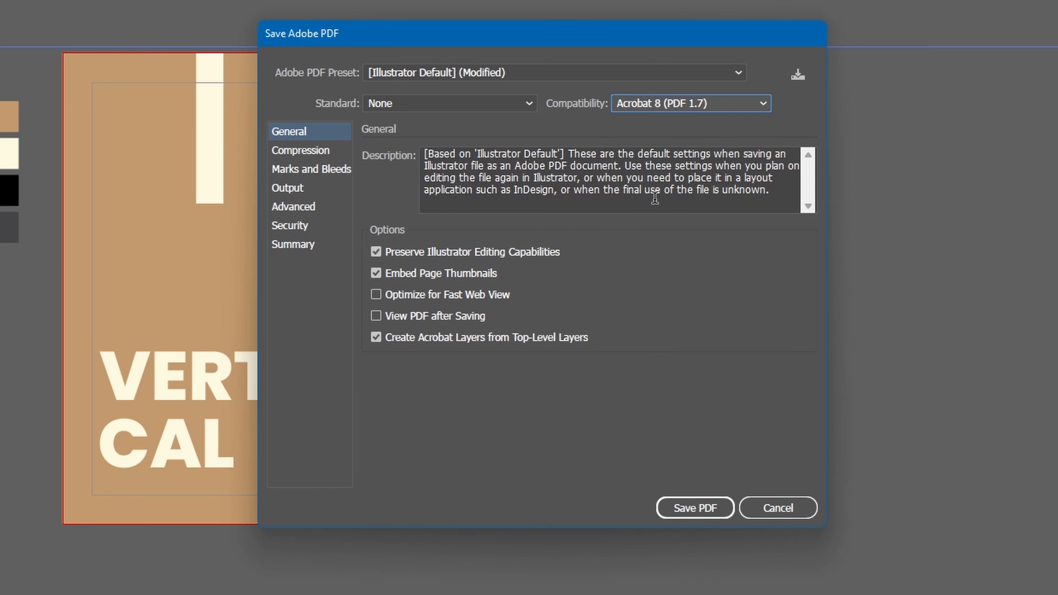
left_click(694, 504)
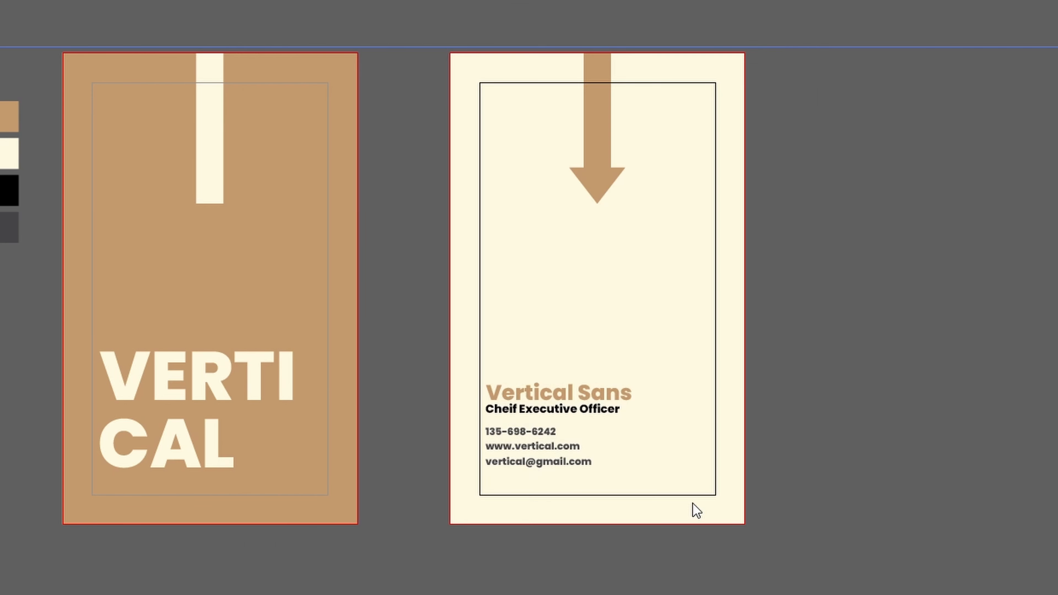